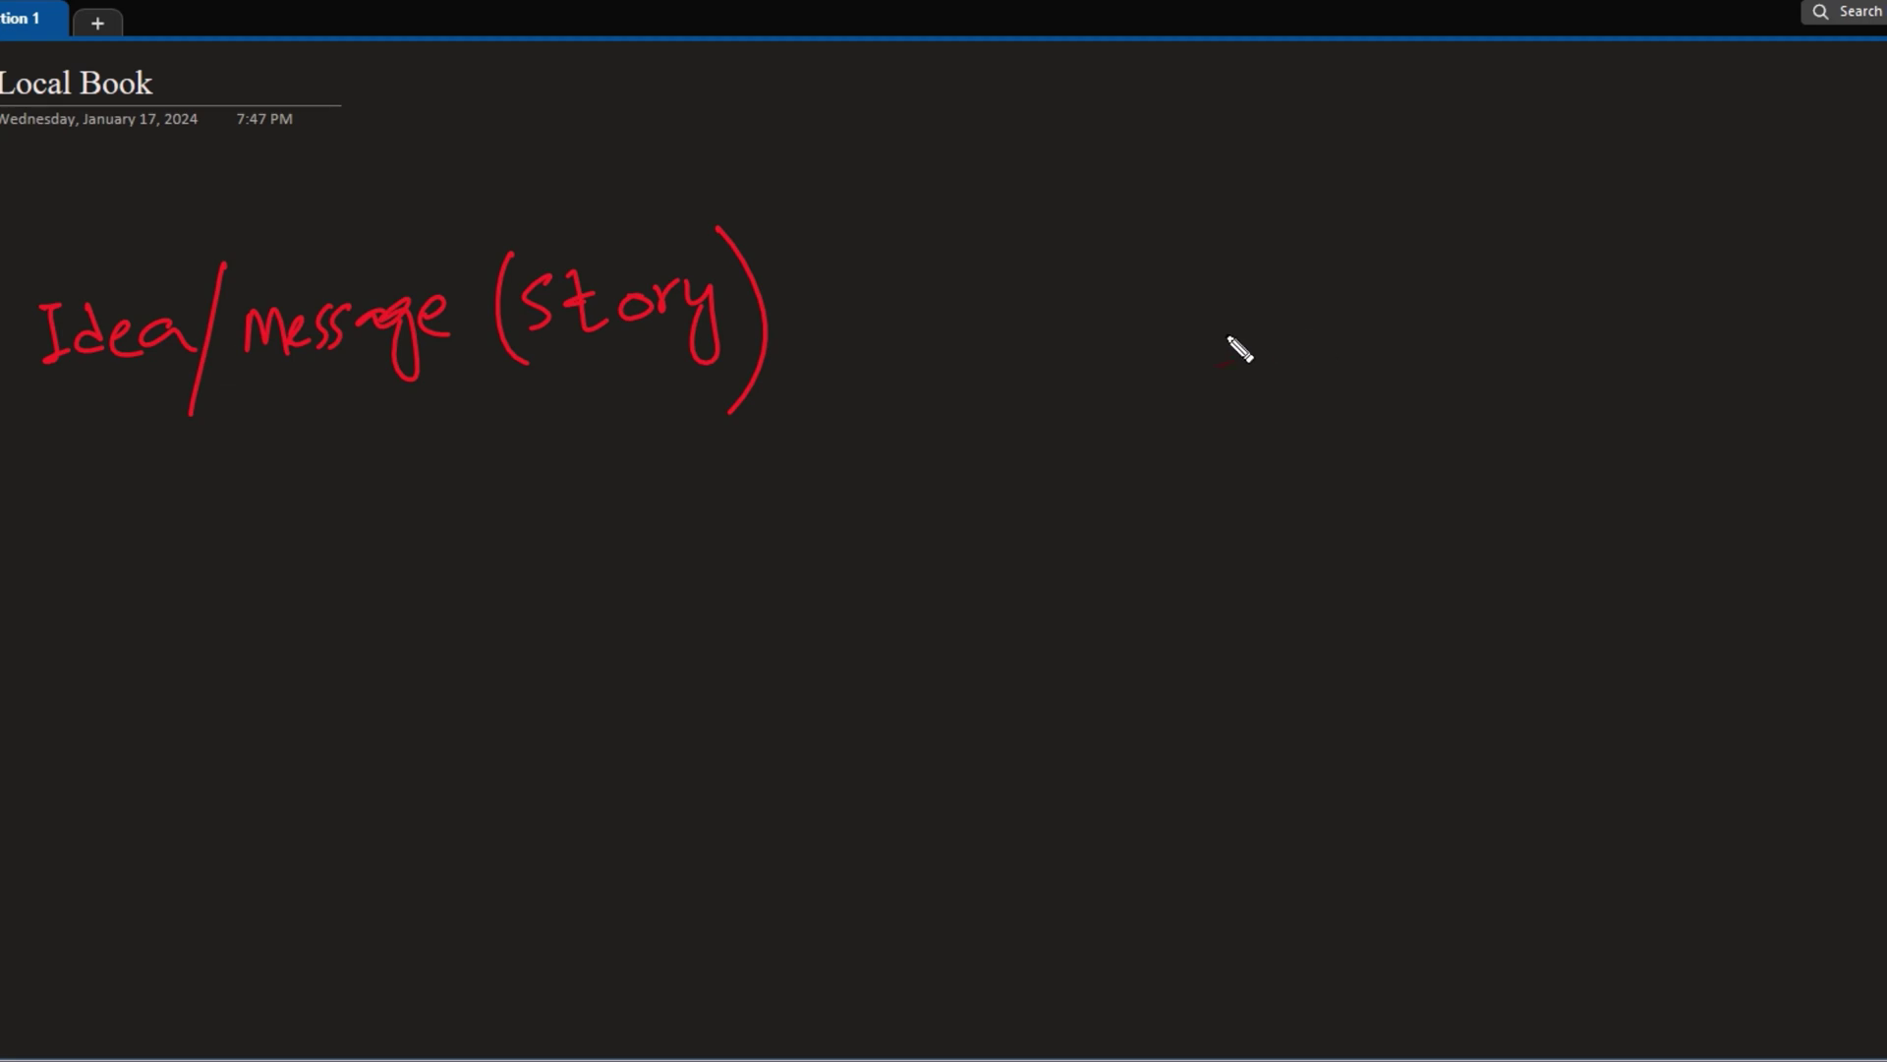
# Underline the story heading and draw an arrow to a circled 'script'
pyautogui.moveTo(35, 423)
pyautogui.mouseDown()
pyautogui.moveTo(404, 378)
pyautogui.moveTo(831, 377)
pyautogui.moveTo(1022, 344)
pyautogui.mouseUp()
pyautogui.moveTo(991, 309); pyautogui.dragTo(1002, 382)
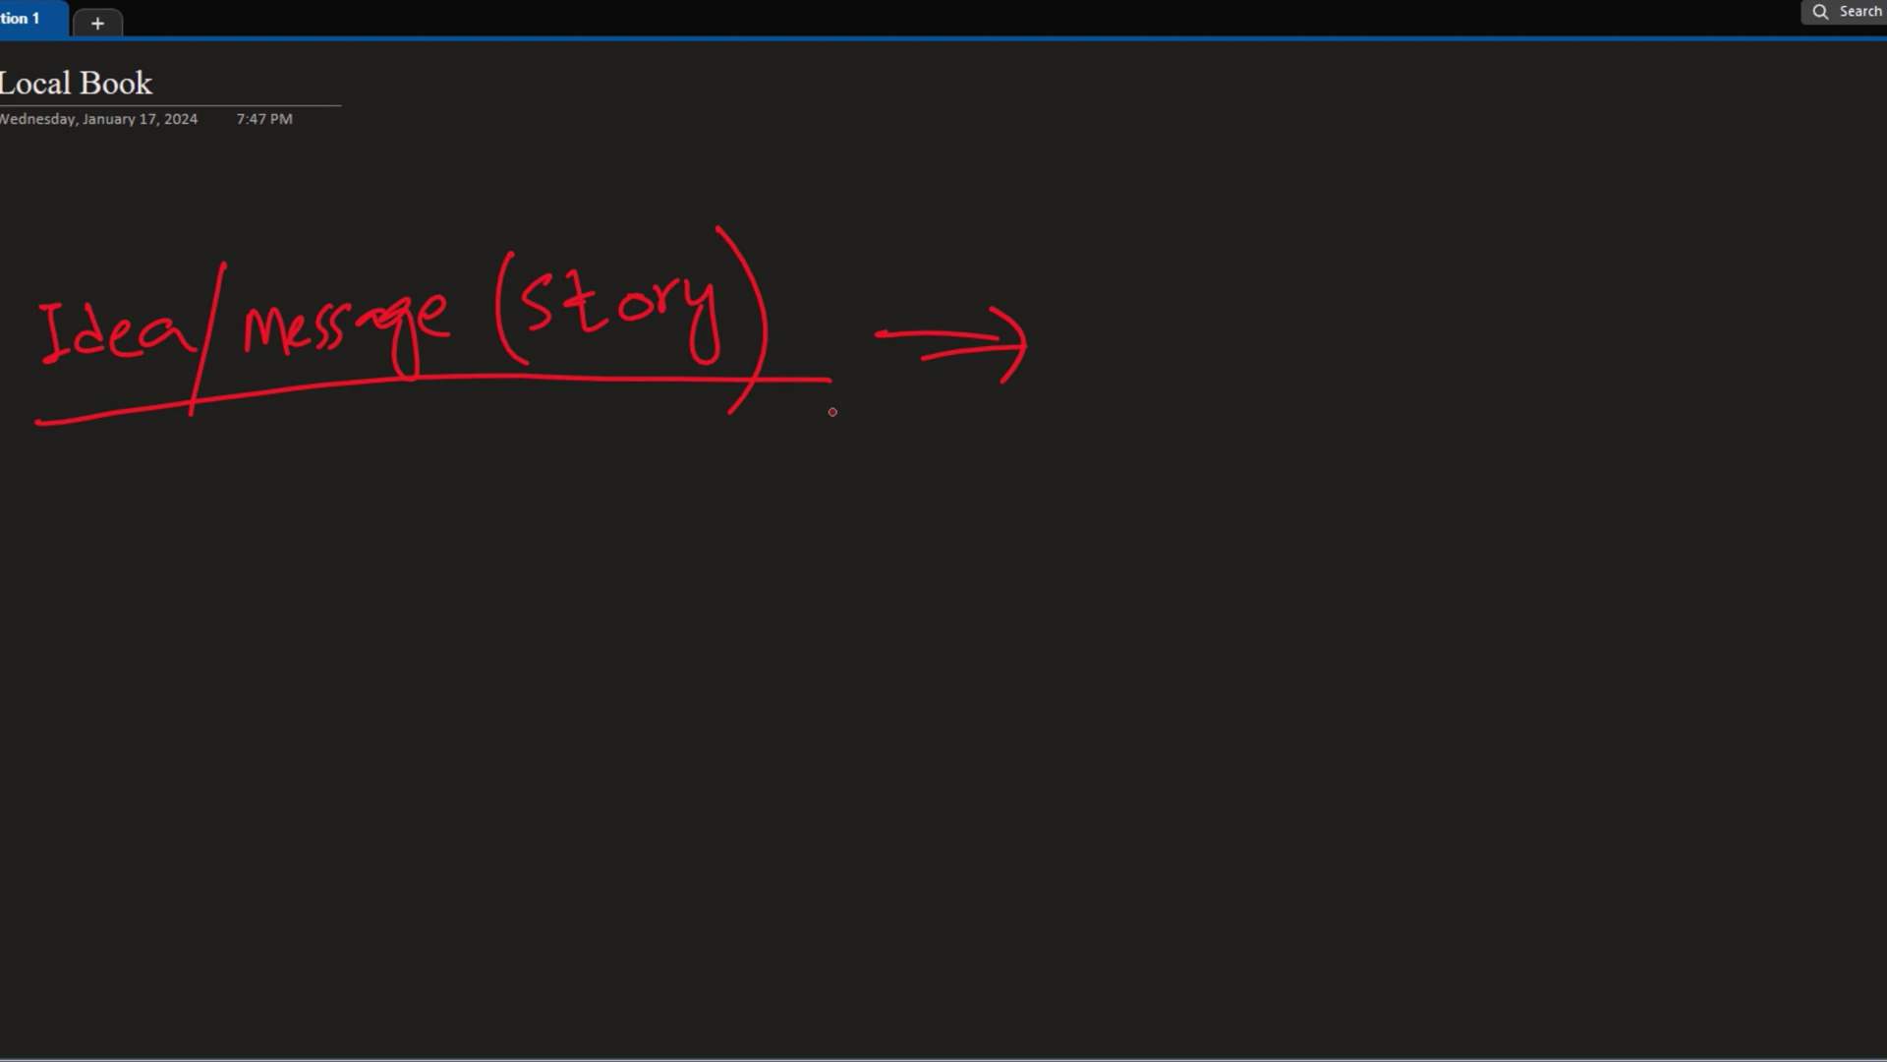
pyautogui.moveTo(1098, 349); pyautogui.dragTo(1332, 258)
pyautogui.moveTo(899, 442)
pyautogui.mouseDown()
pyautogui.moveTo(1265, 162)
pyautogui.moveTo(885, 192)
pyautogui.moveTo(864, 370)
pyautogui.moveTo(1044, 445)
pyautogui.mouseUp()
# Draw a downward arrow from the heading and handwrite 'Narrator' below it
pyautogui.moveTo(594, 382); pyautogui.dragTo(574, 508)
pyautogui.moveTo(562, 483); pyautogui.dragTo(588, 498)
pyautogui.moveTo(532, 555); pyautogui.dragTo(523, 593)
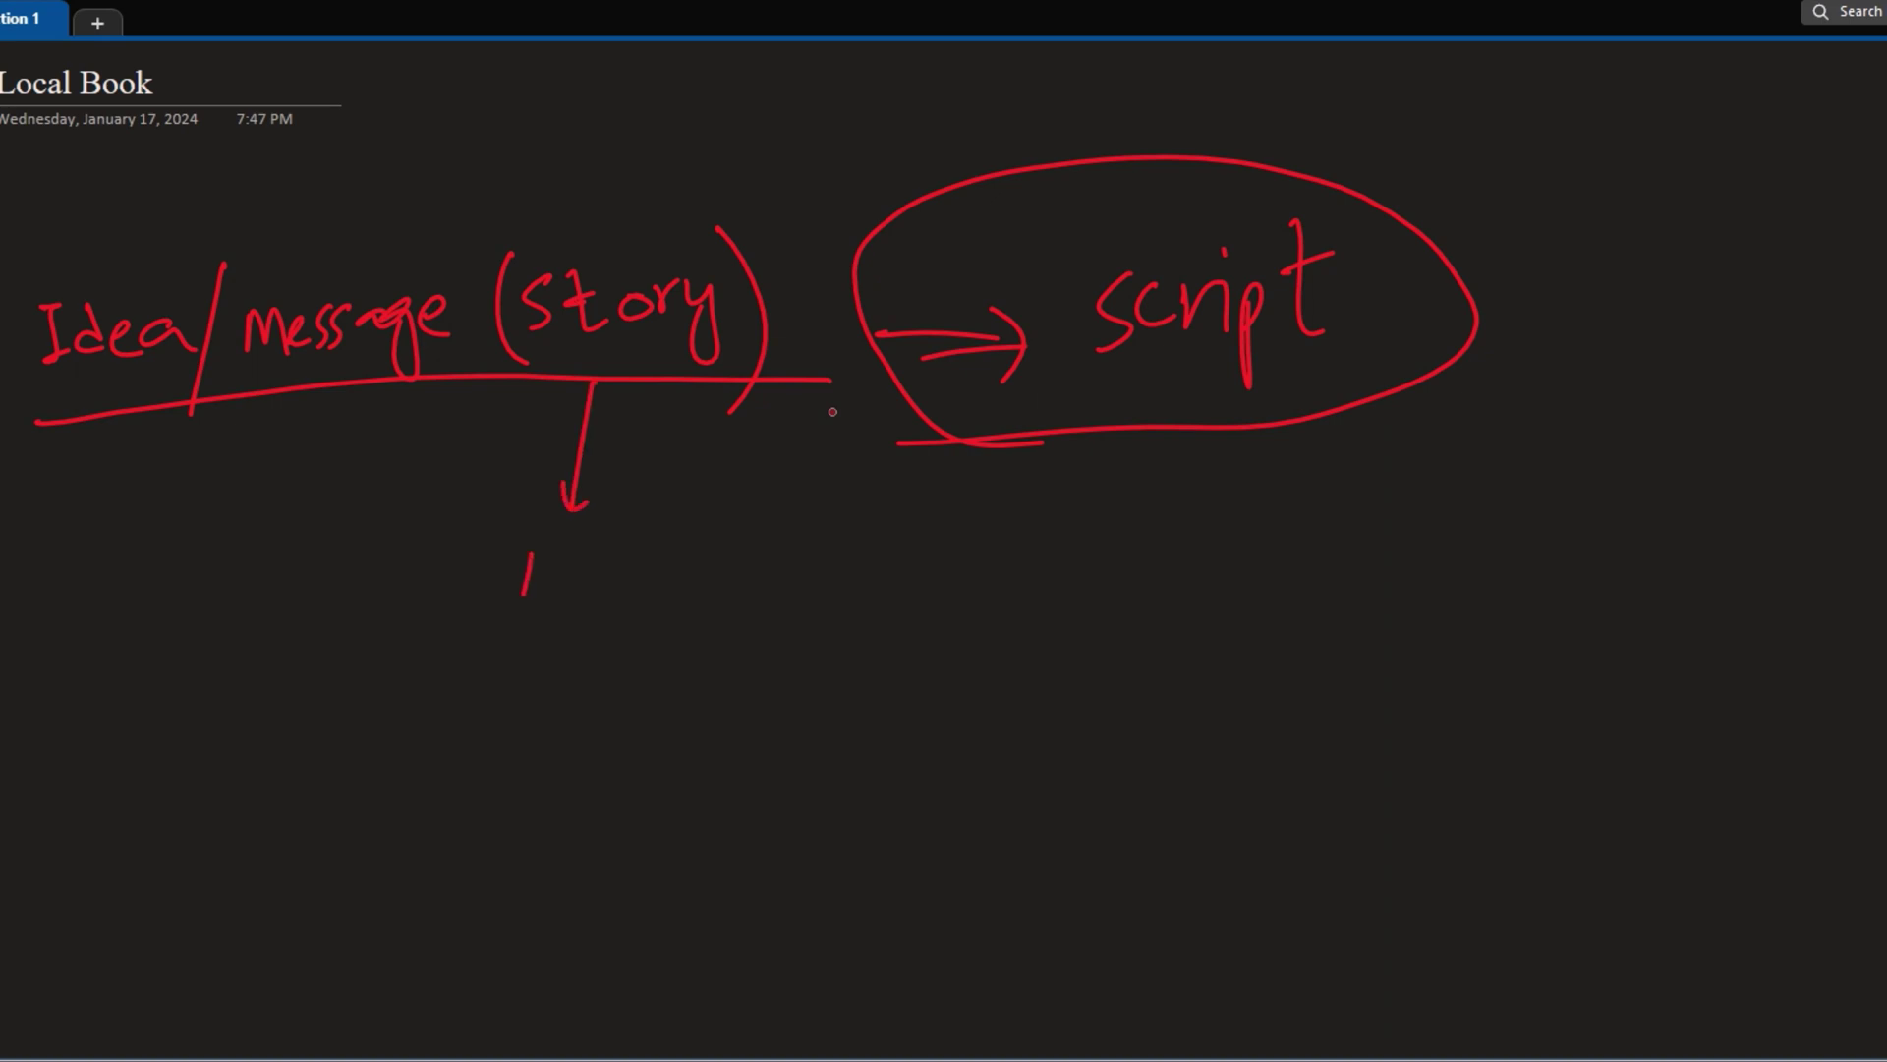
pyautogui.hotkey('ctrl', 'z')
pyautogui.moveTo(532, 555); pyautogui.dragTo(523, 593)
pyautogui.moveTo(529, 569)
pyautogui.mouseDown()
pyautogui.moveTo(552, 592)
pyautogui.moveTo(550, 551)
pyautogui.mouseUp()
pyautogui.moveTo(558, 584); pyautogui.dragTo(602, 568)
pyautogui.moveTo(609, 590)
pyautogui.mouseDown()
pyautogui.moveTo(623, 568)
pyautogui.moveTo(639, 590)
pyautogui.moveTo(683, 588)
pyautogui.mouseUp()
pyautogui.moveTo(700, 521)
pyautogui.mouseDown()
pyautogui.moveTo(694, 585)
pyautogui.moveTo(723, 572)
pyautogui.mouseUp()
pyautogui.moveTo(688, 557); pyautogui.dragTo(773, 530)
# Circle 'Narrator' and draw an arrow pointing right from it
pyautogui.moveTo(698, 509); pyautogui.dragTo(639, 512)
pyautogui.moveTo(832, 563); pyautogui.dragTo(1050, 536)
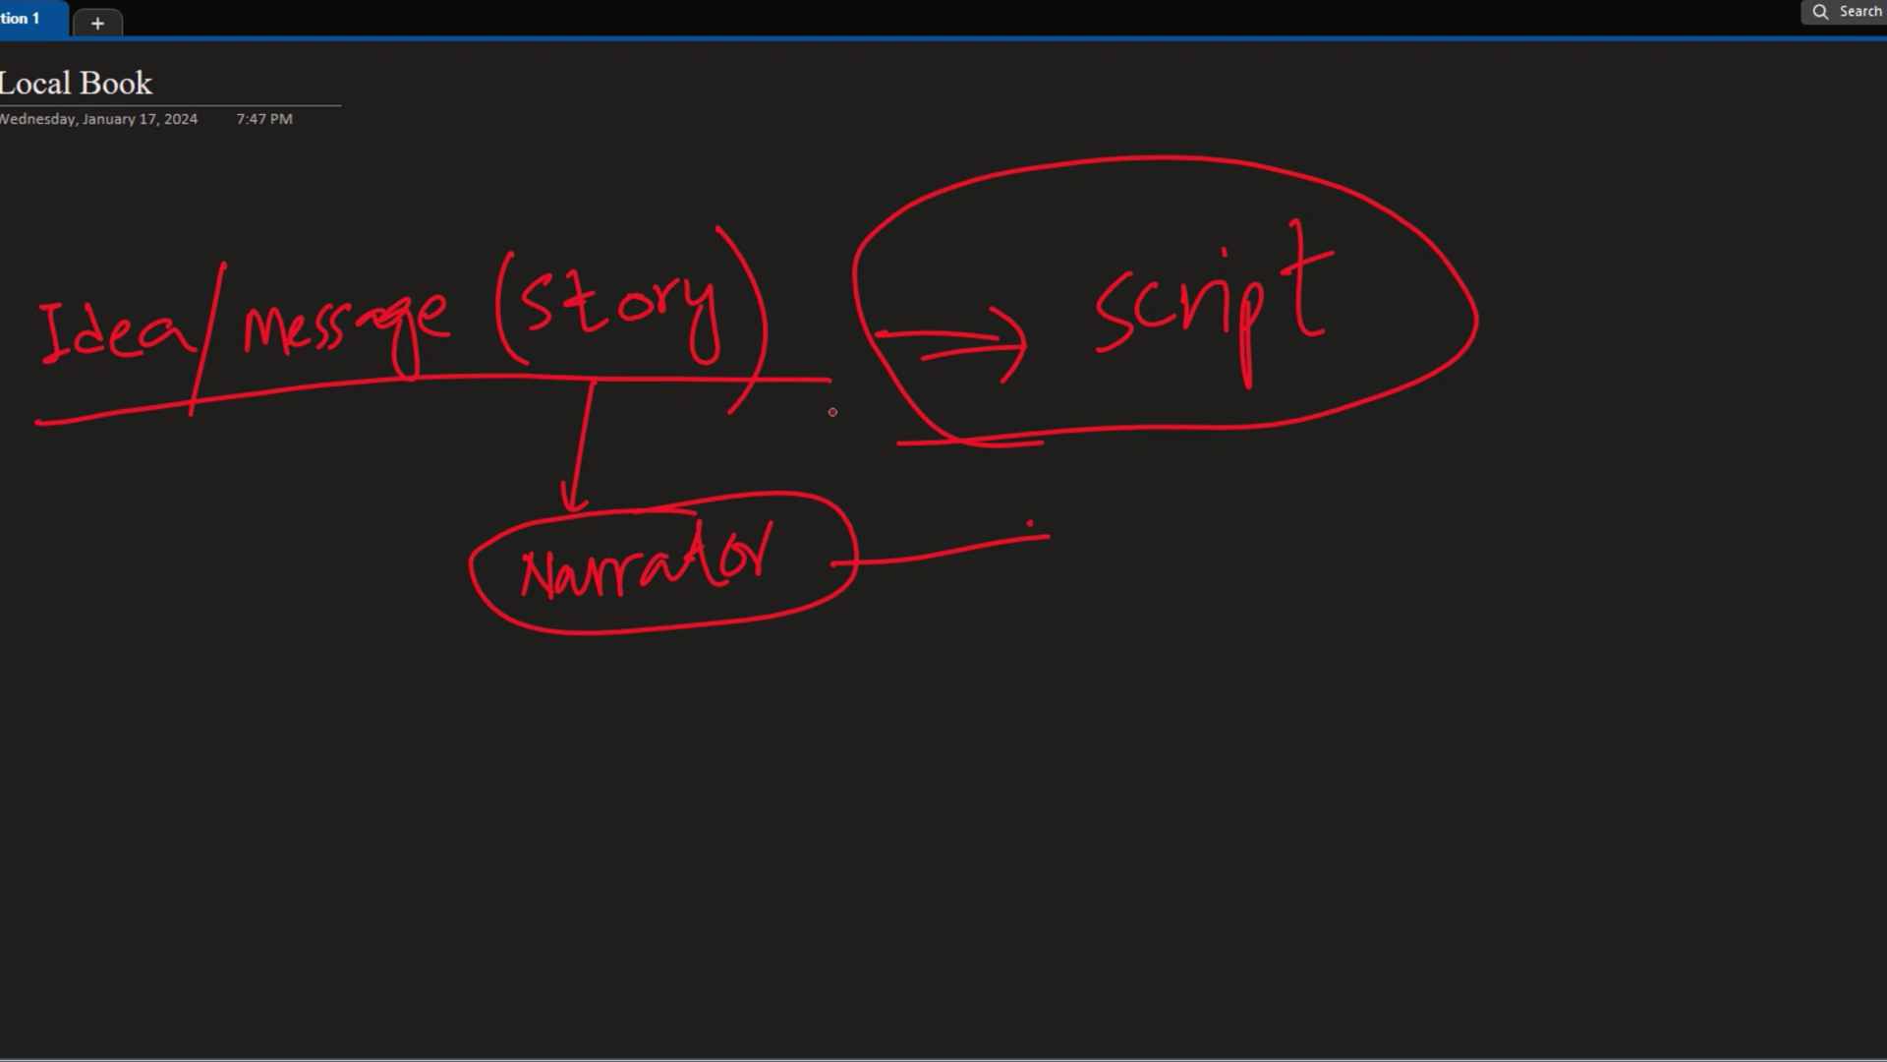
pyautogui.moveTo(1030, 523); pyautogui.dragTo(1050, 533)
pyautogui.moveTo(1048, 531); pyautogui.dragTo(1052, 559)
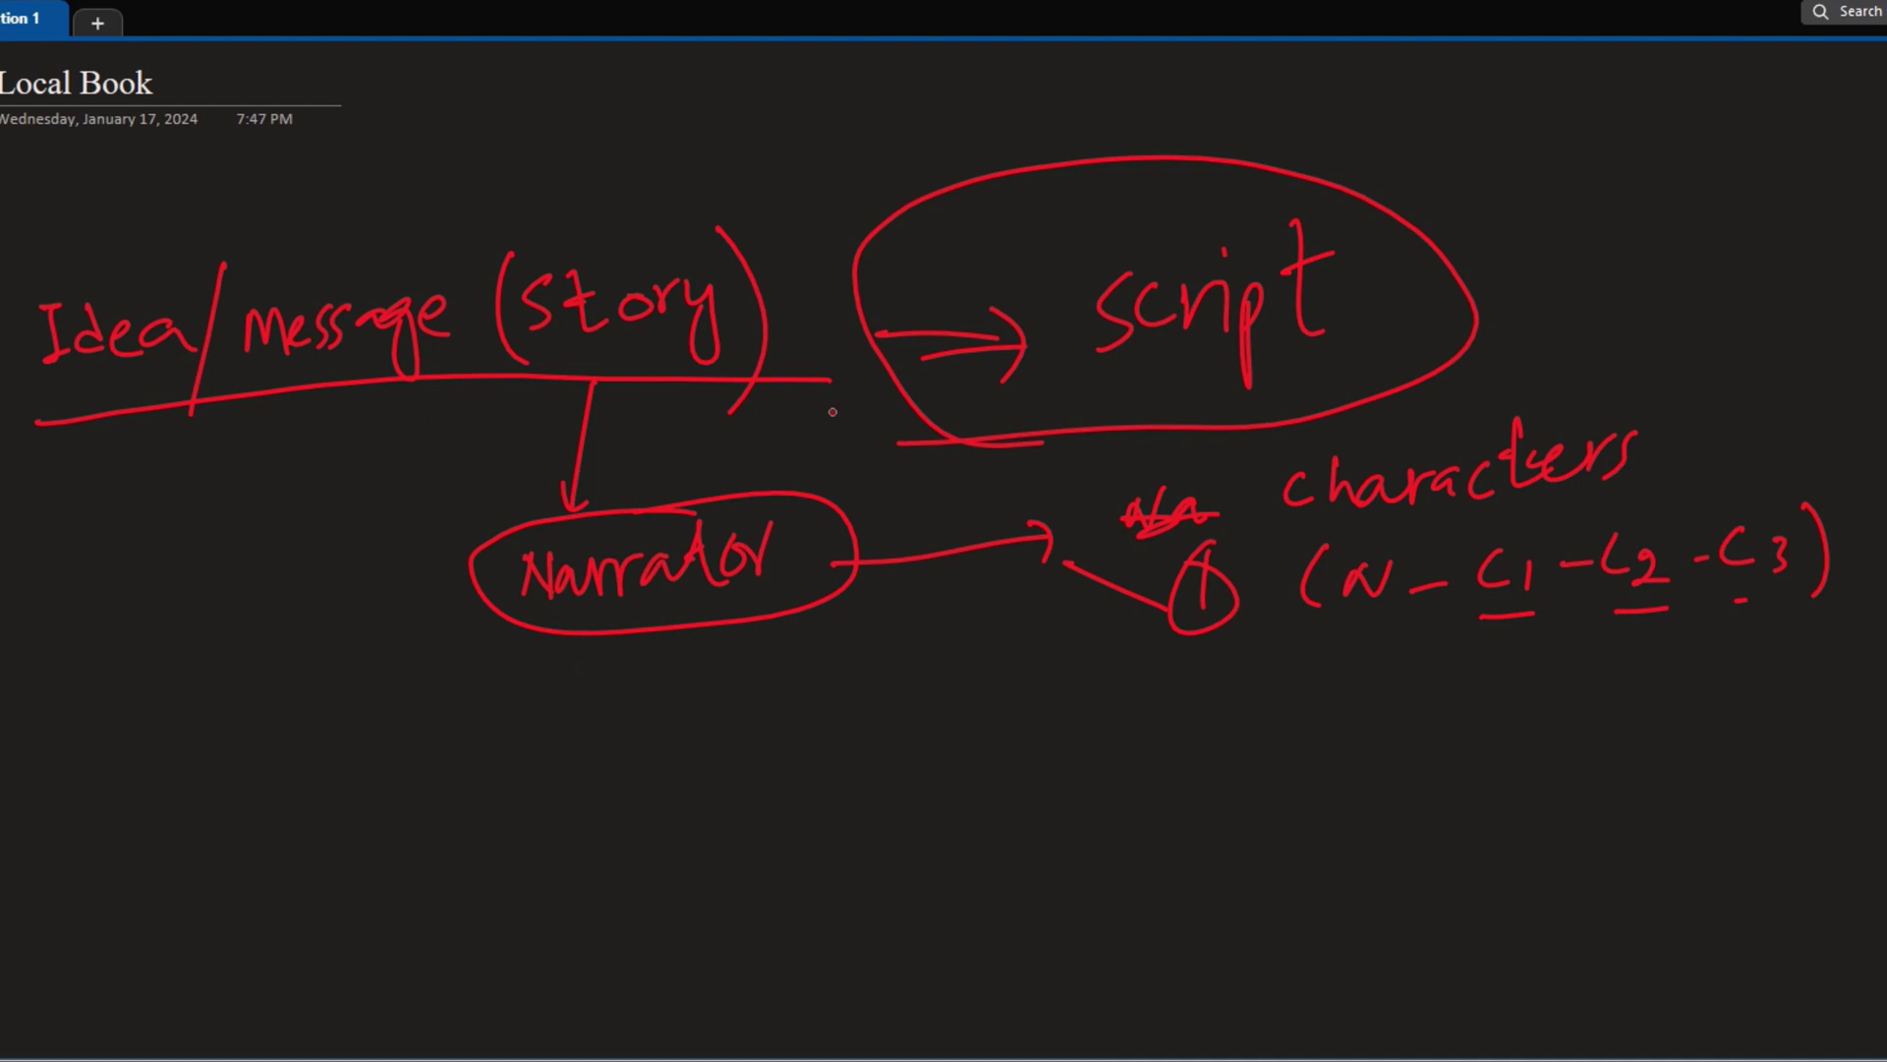
# Underline C3, then add a circled 2 with 'Setting (Location)' underlined beside it
pyautogui.moveTo(1742, 600); pyautogui.dragTo(1780, 594)
pyautogui.moveTo(1191, 695)
pyautogui.mouseDown()
pyautogui.moveTo(1241, 721)
pyautogui.moveTo(1158, 727)
pyautogui.moveTo(1152, 683)
pyautogui.mouseUp()
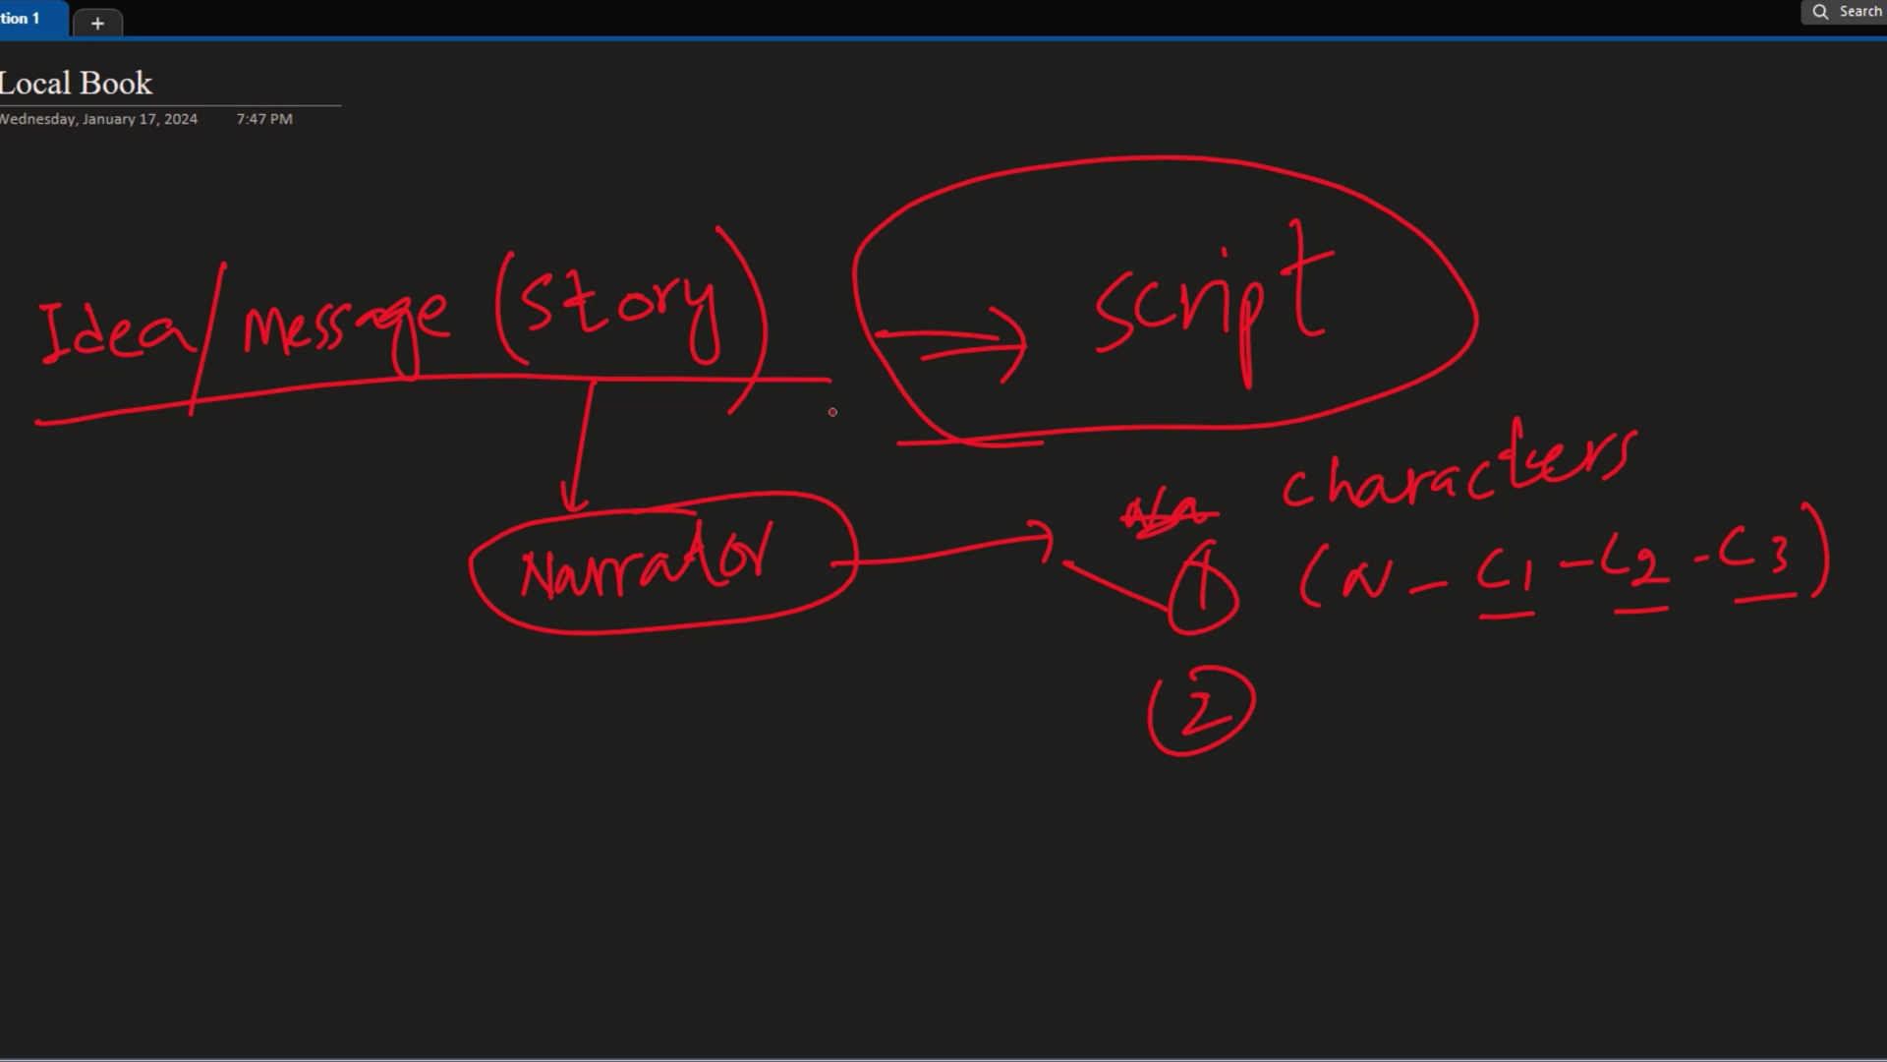
pyautogui.moveTo(1317, 693); pyautogui.dragTo(1824, 703)
pyautogui.moveTo(1314, 780); pyautogui.dragTo(1828, 774)
# Add a circled 3 below it labelled 'Action/Movement'
pyautogui.moveTo(1165, 841)
pyautogui.mouseDown()
pyautogui.moveTo(1184, 867)
pyautogui.moveTo(1141, 856)
pyautogui.mouseUp()
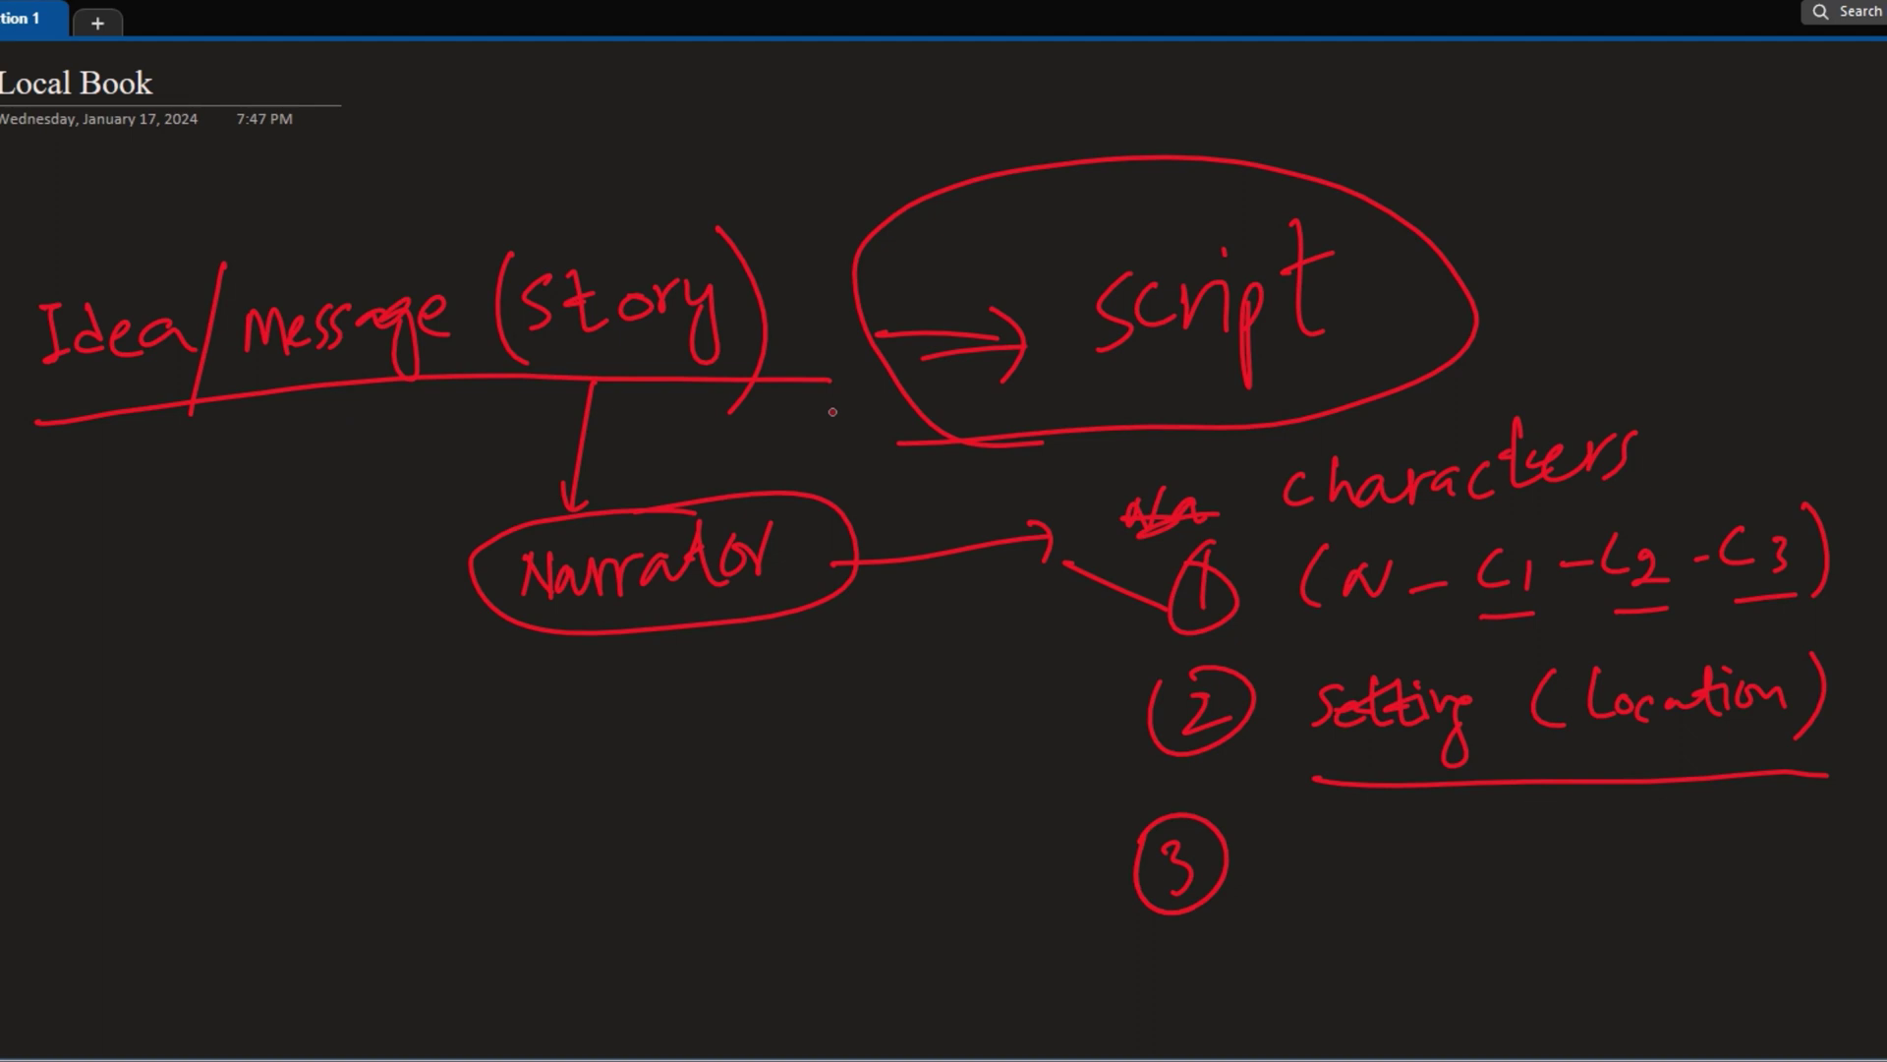
pyautogui.moveTo(1281, 873); pyautogui.dragTo(1430, 855)
pyautogui.moveTo(1460, 826); pyautogui.dragTo(1438, 895)
pyautogui.moveTo(1475, 873); pyautogui.dragTo(1691, 865)
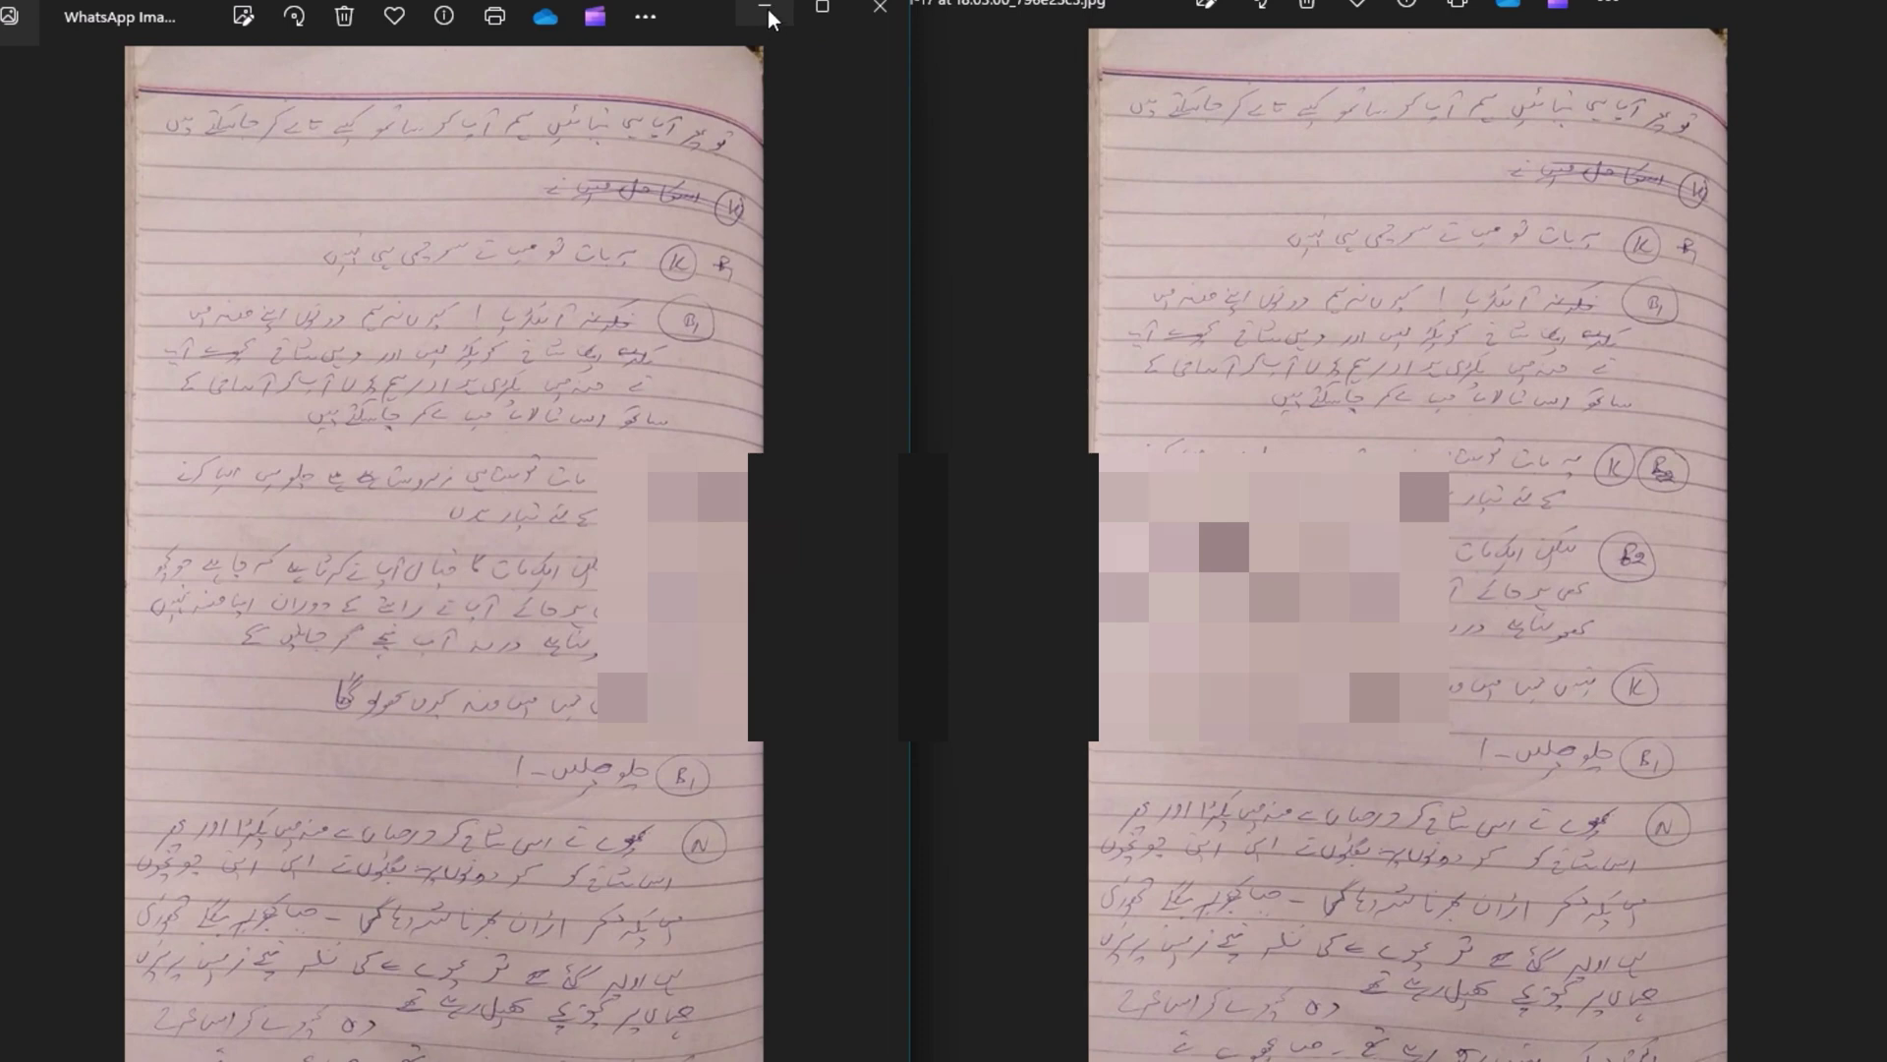
# Minimize the Photos window to reveal Chrome's new-tab page
pyautogui.click(766, 9)
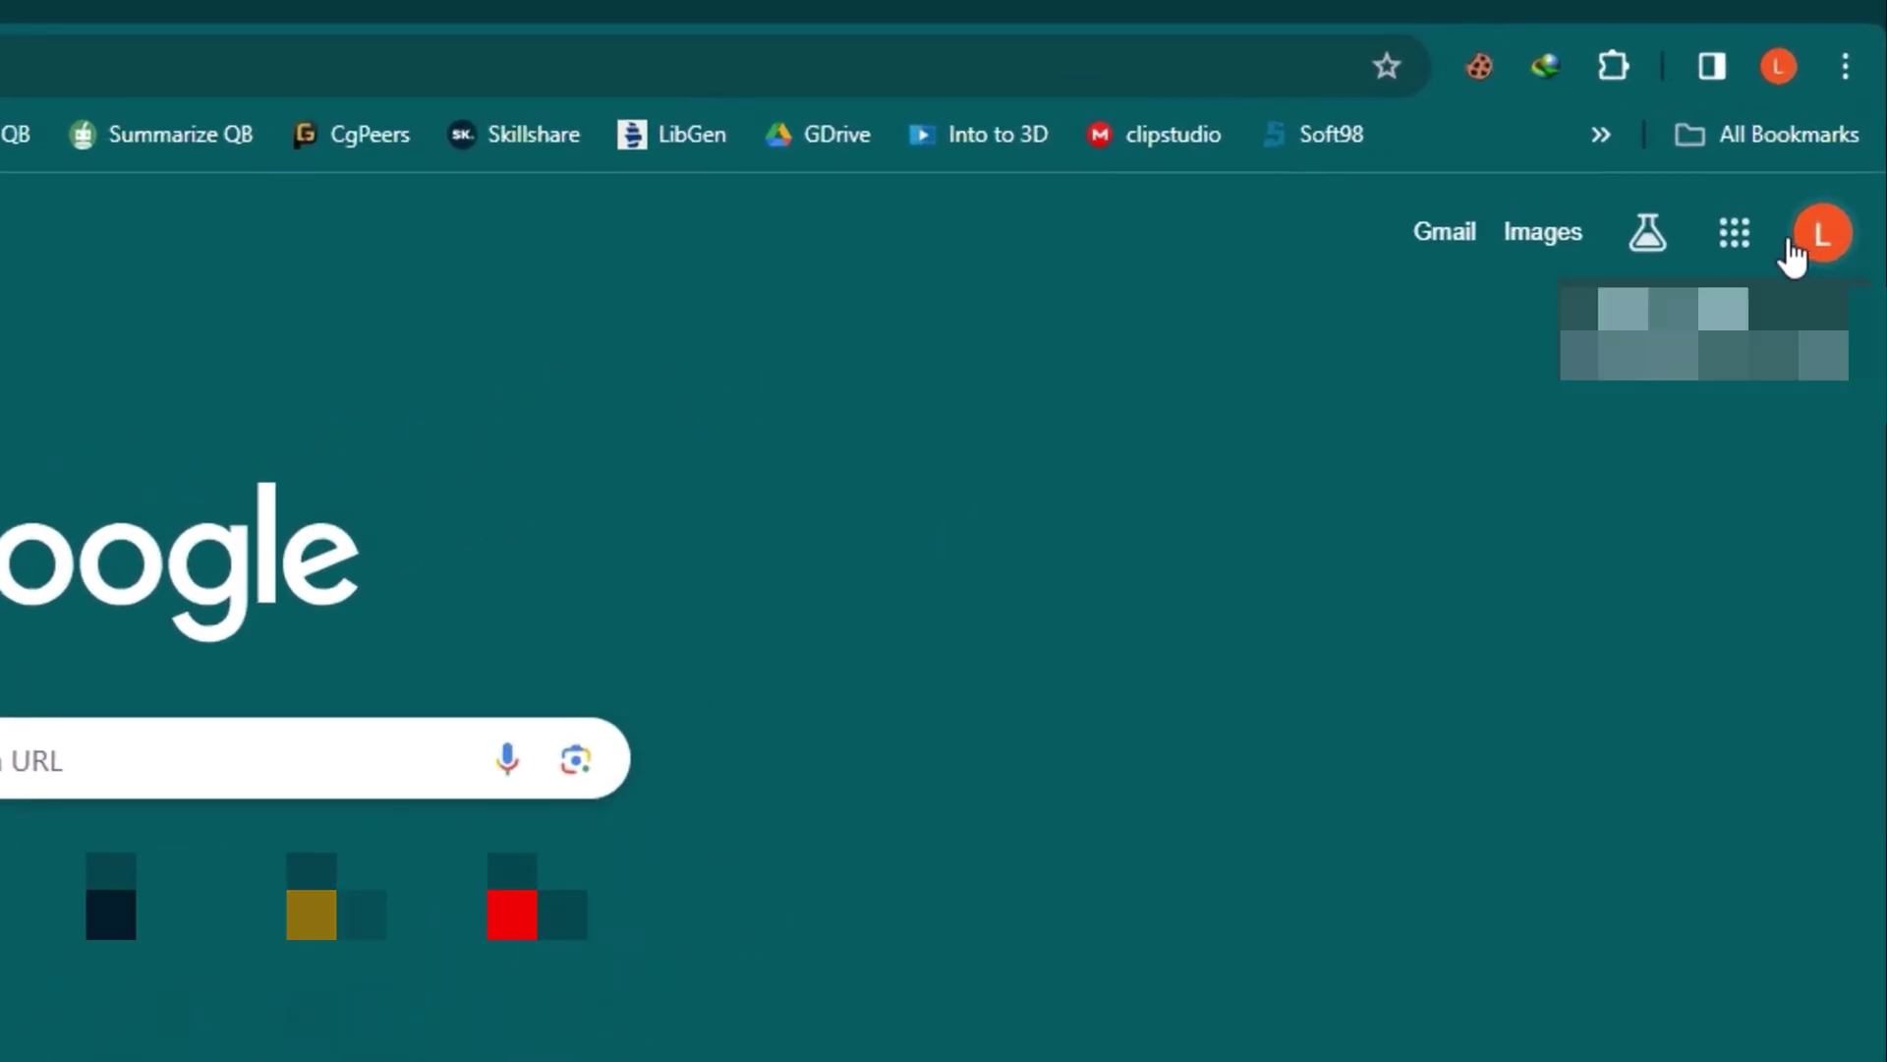
# Open Google Docs from Chrome's Google apps grid
pyautogui.click(1748, 236)
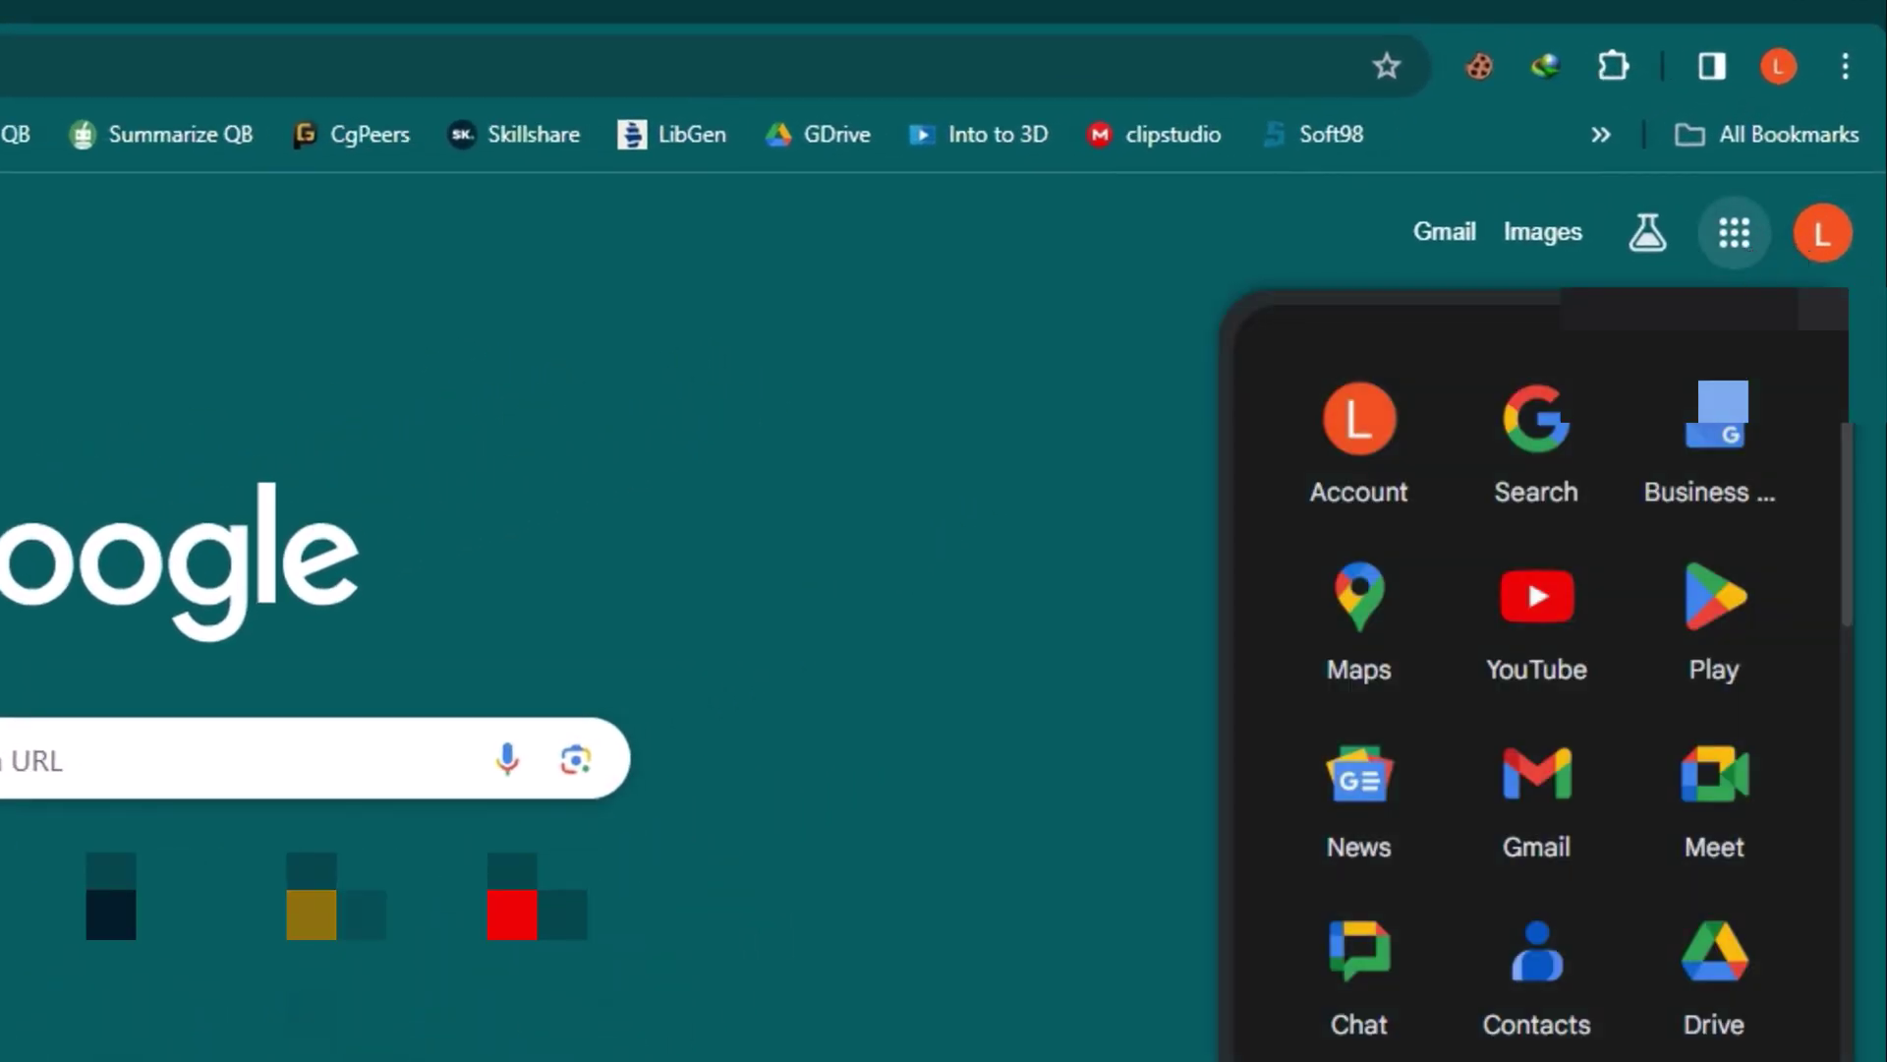
pyautogui.scroll(-2, 1626, 885)
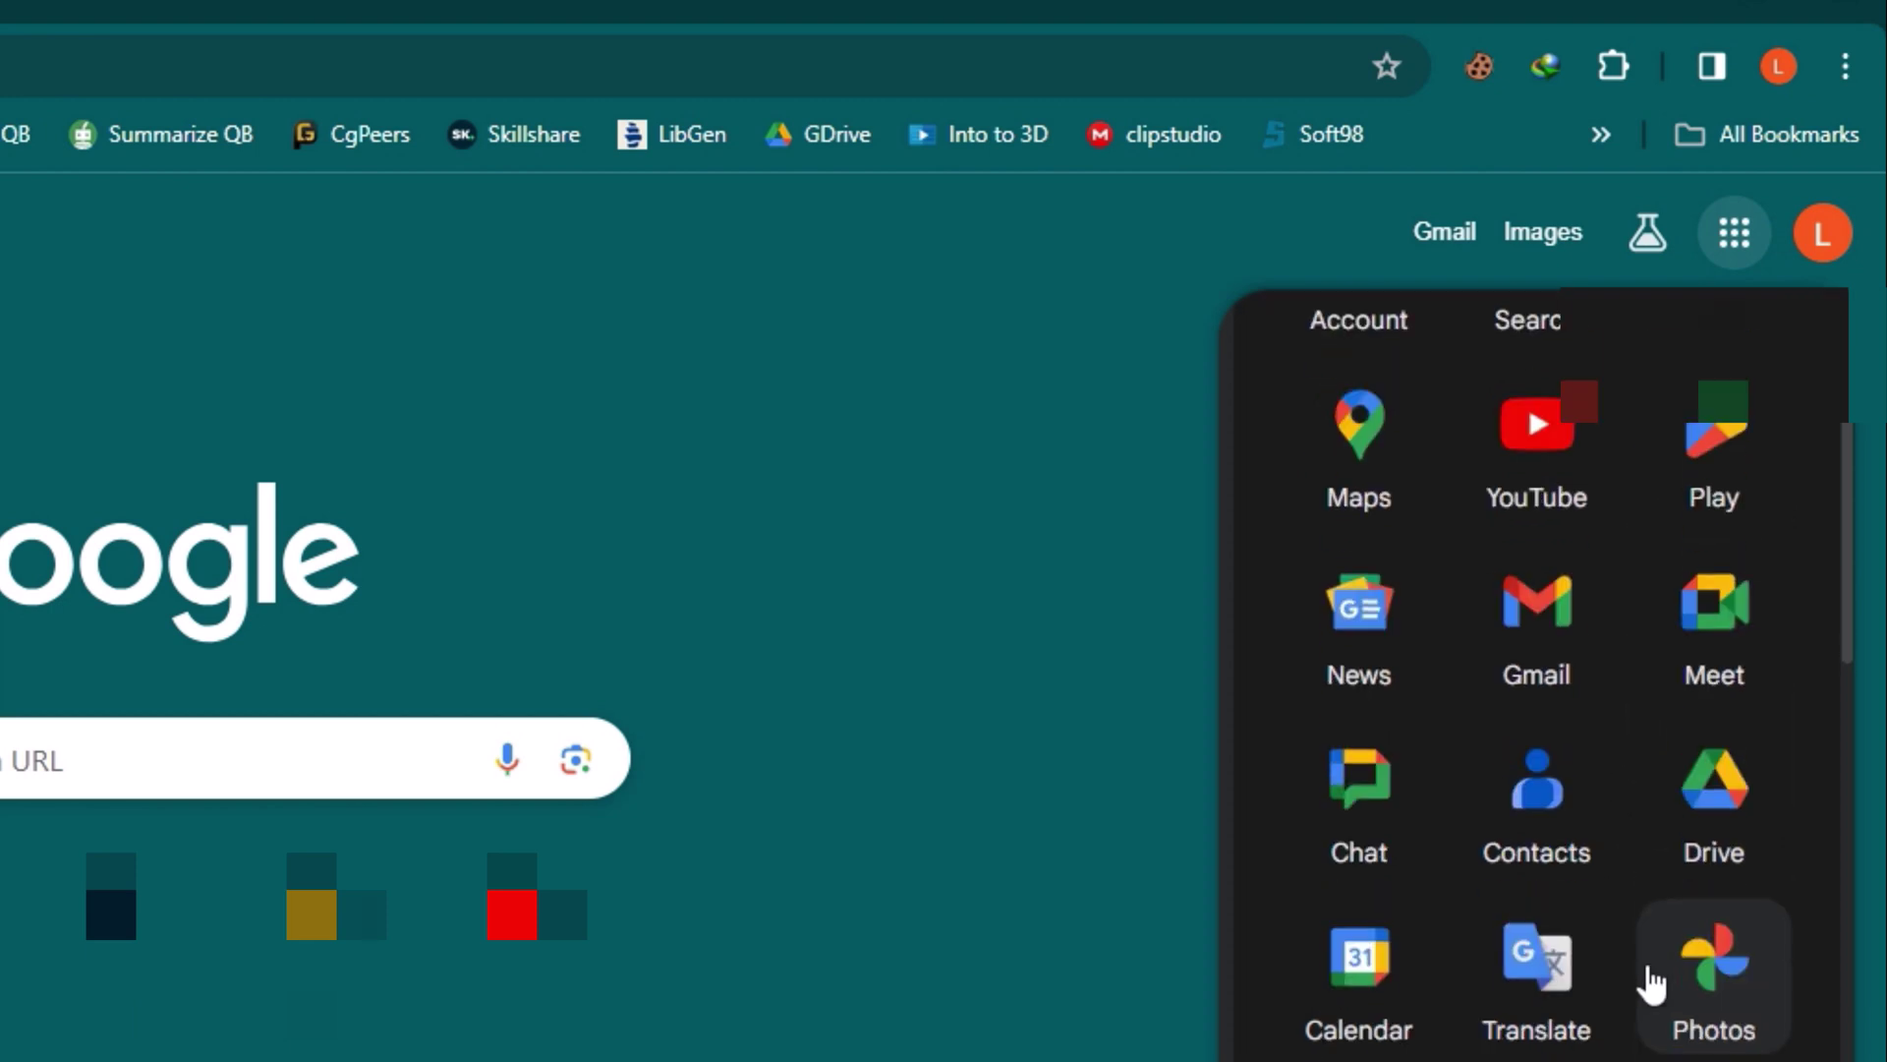
pyautogui.click(1807, 271)
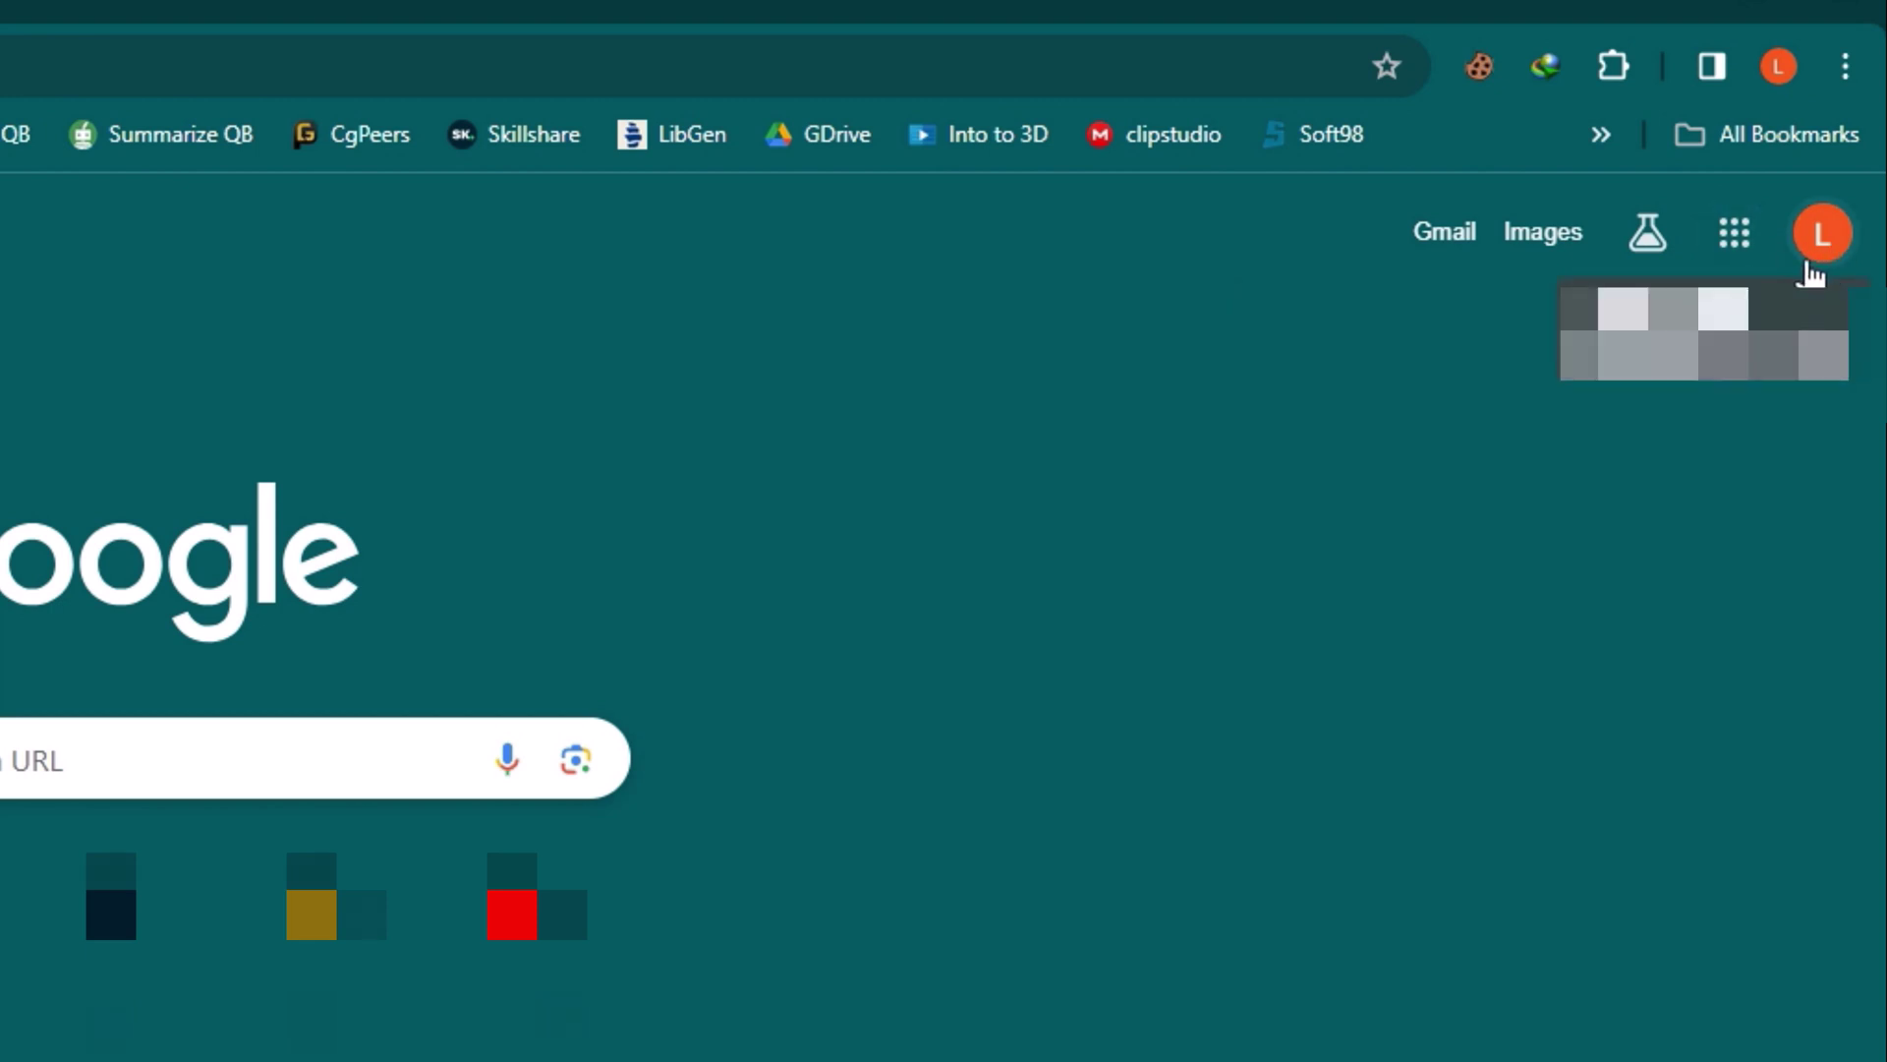
pyautogui.click(1735, 233)
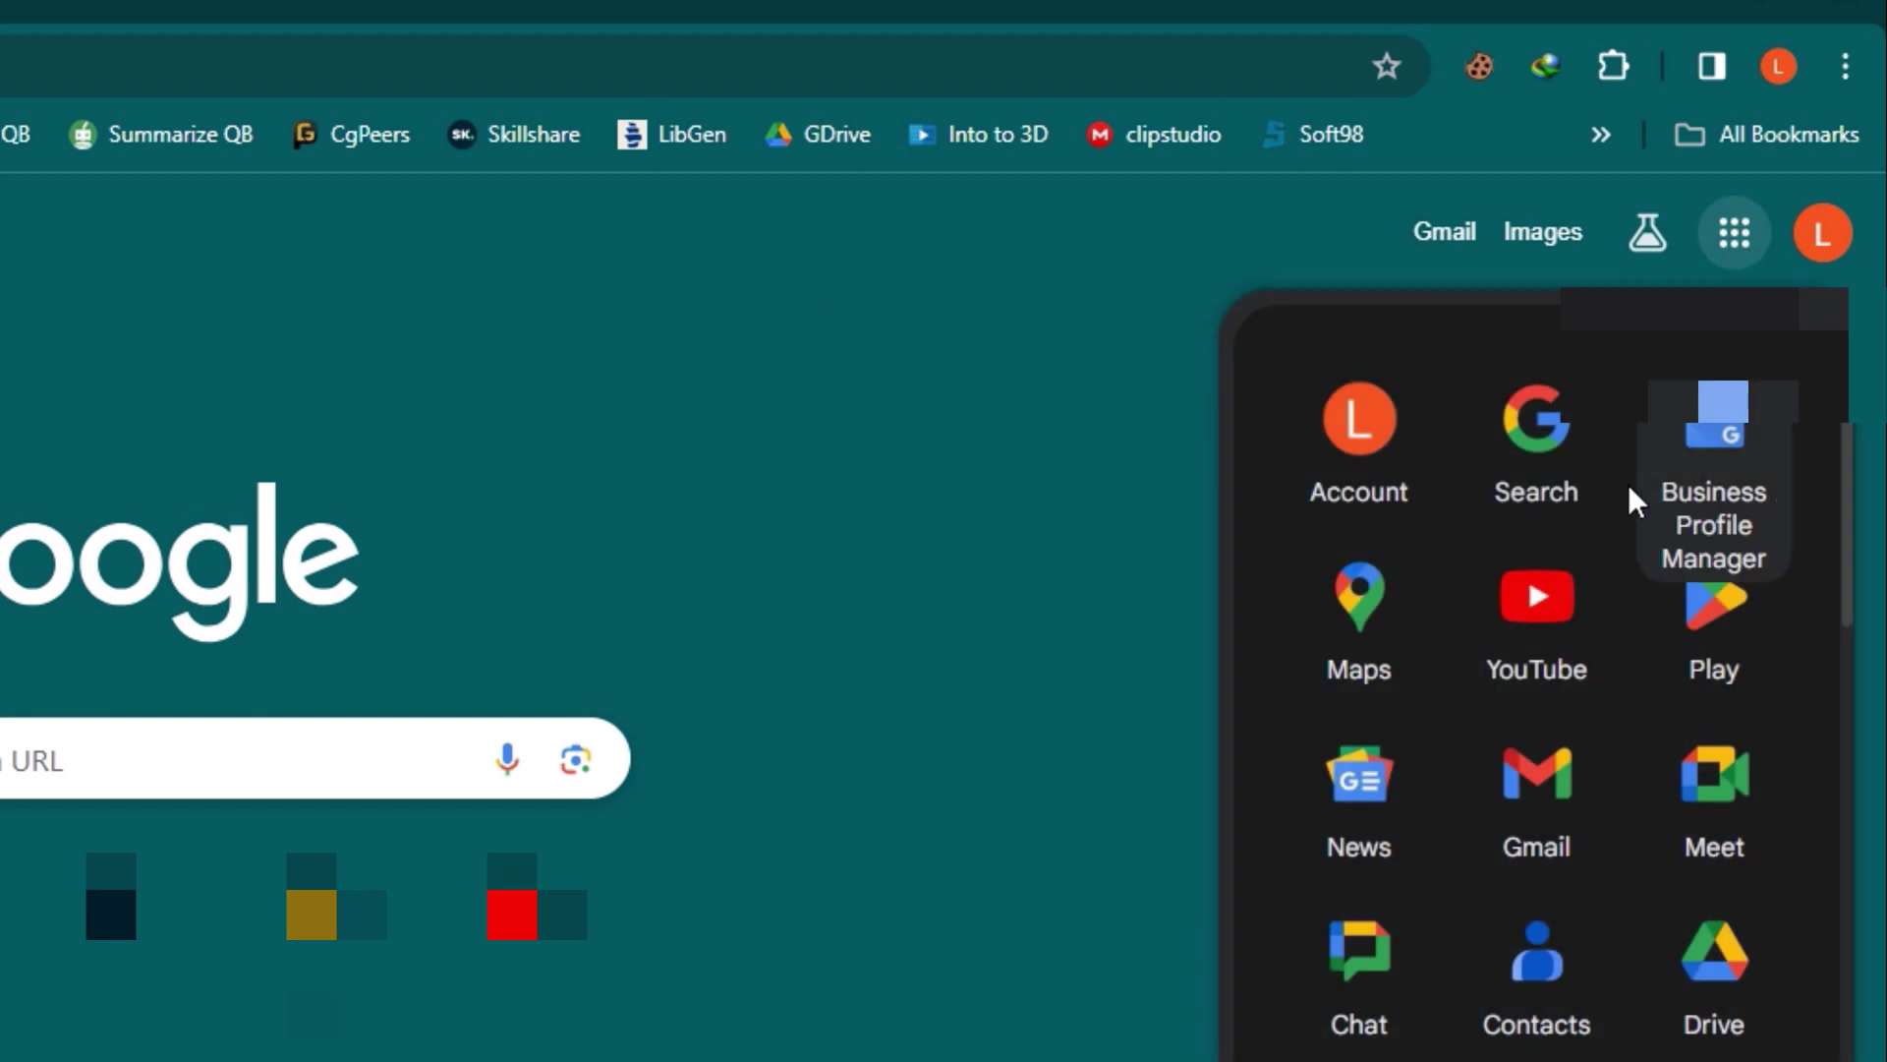
pyautogui.scroll(-3, 1573, 688)
pyautogui.scroll(-1, 1573, 693)
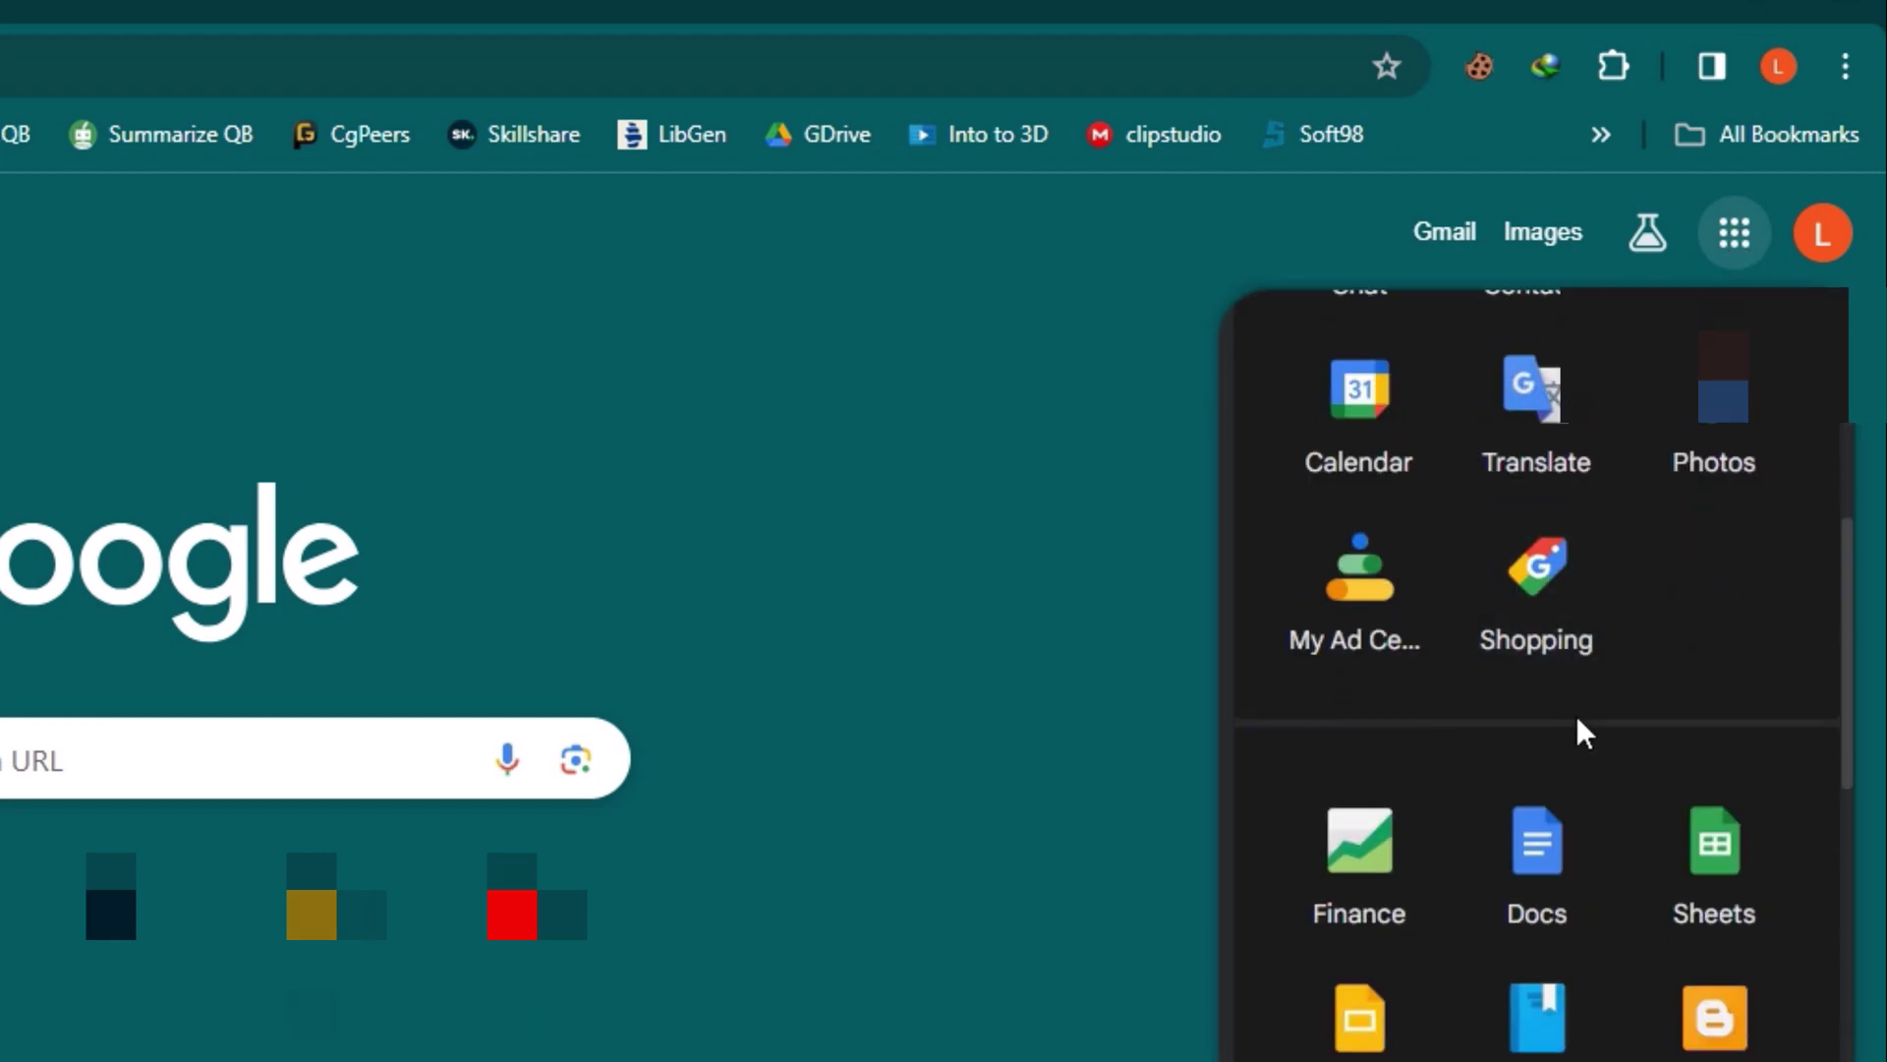
pyautogui.click(1560, 867)
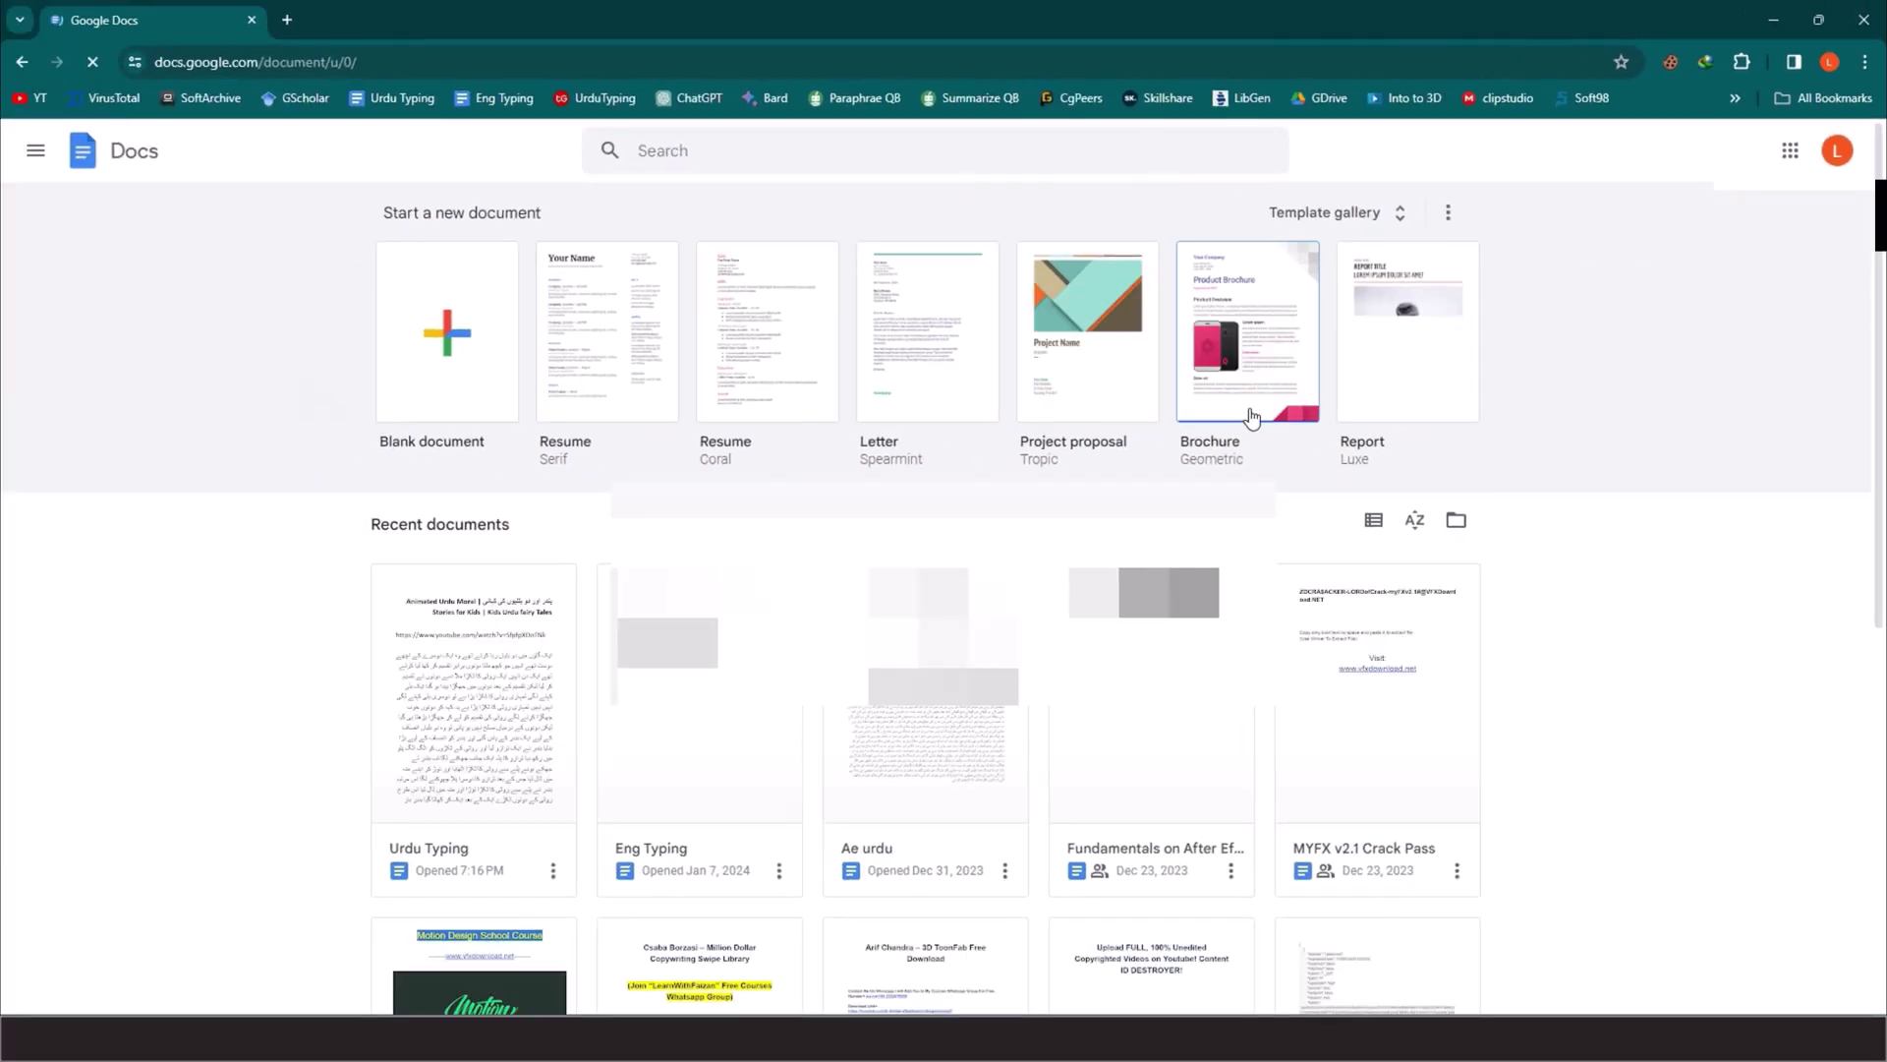
# Create a blank document and turn on voice typing in Urdu (Pakistan)
pyautogui.click(475, 383)
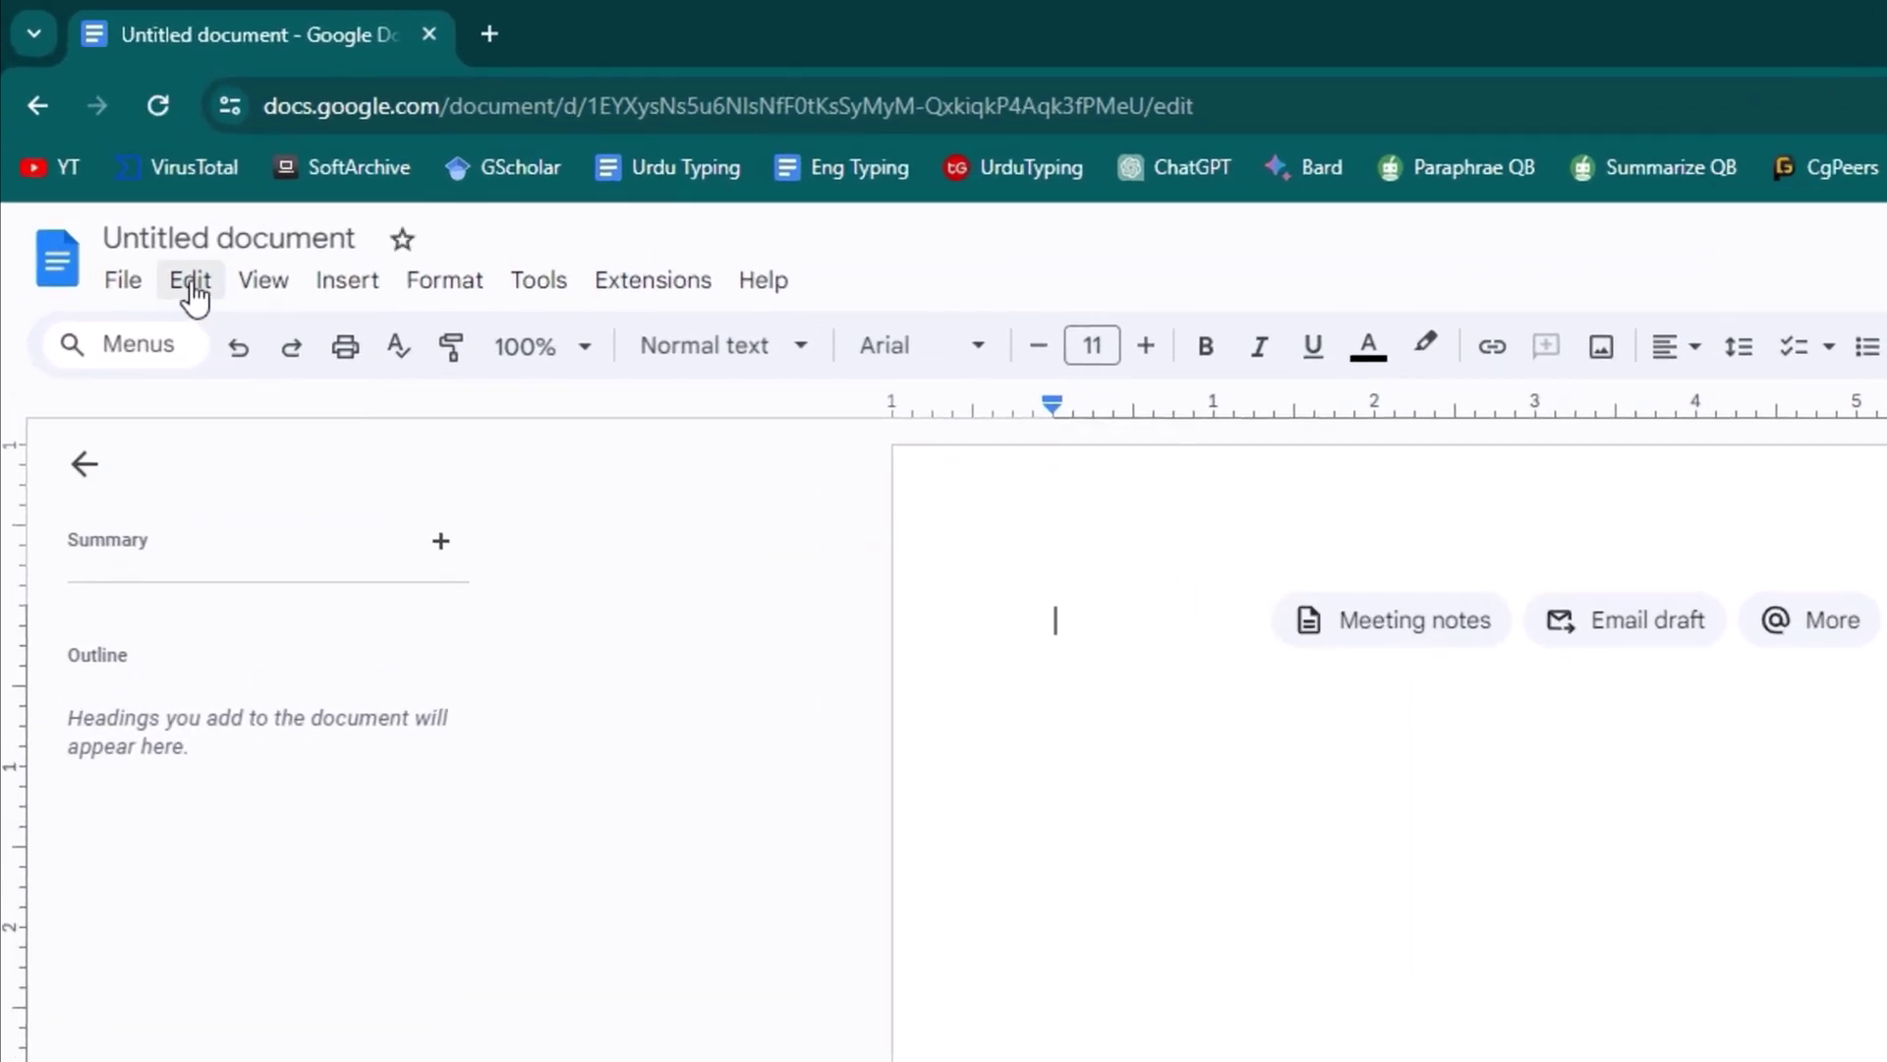
pyautogui.click(566, 293)
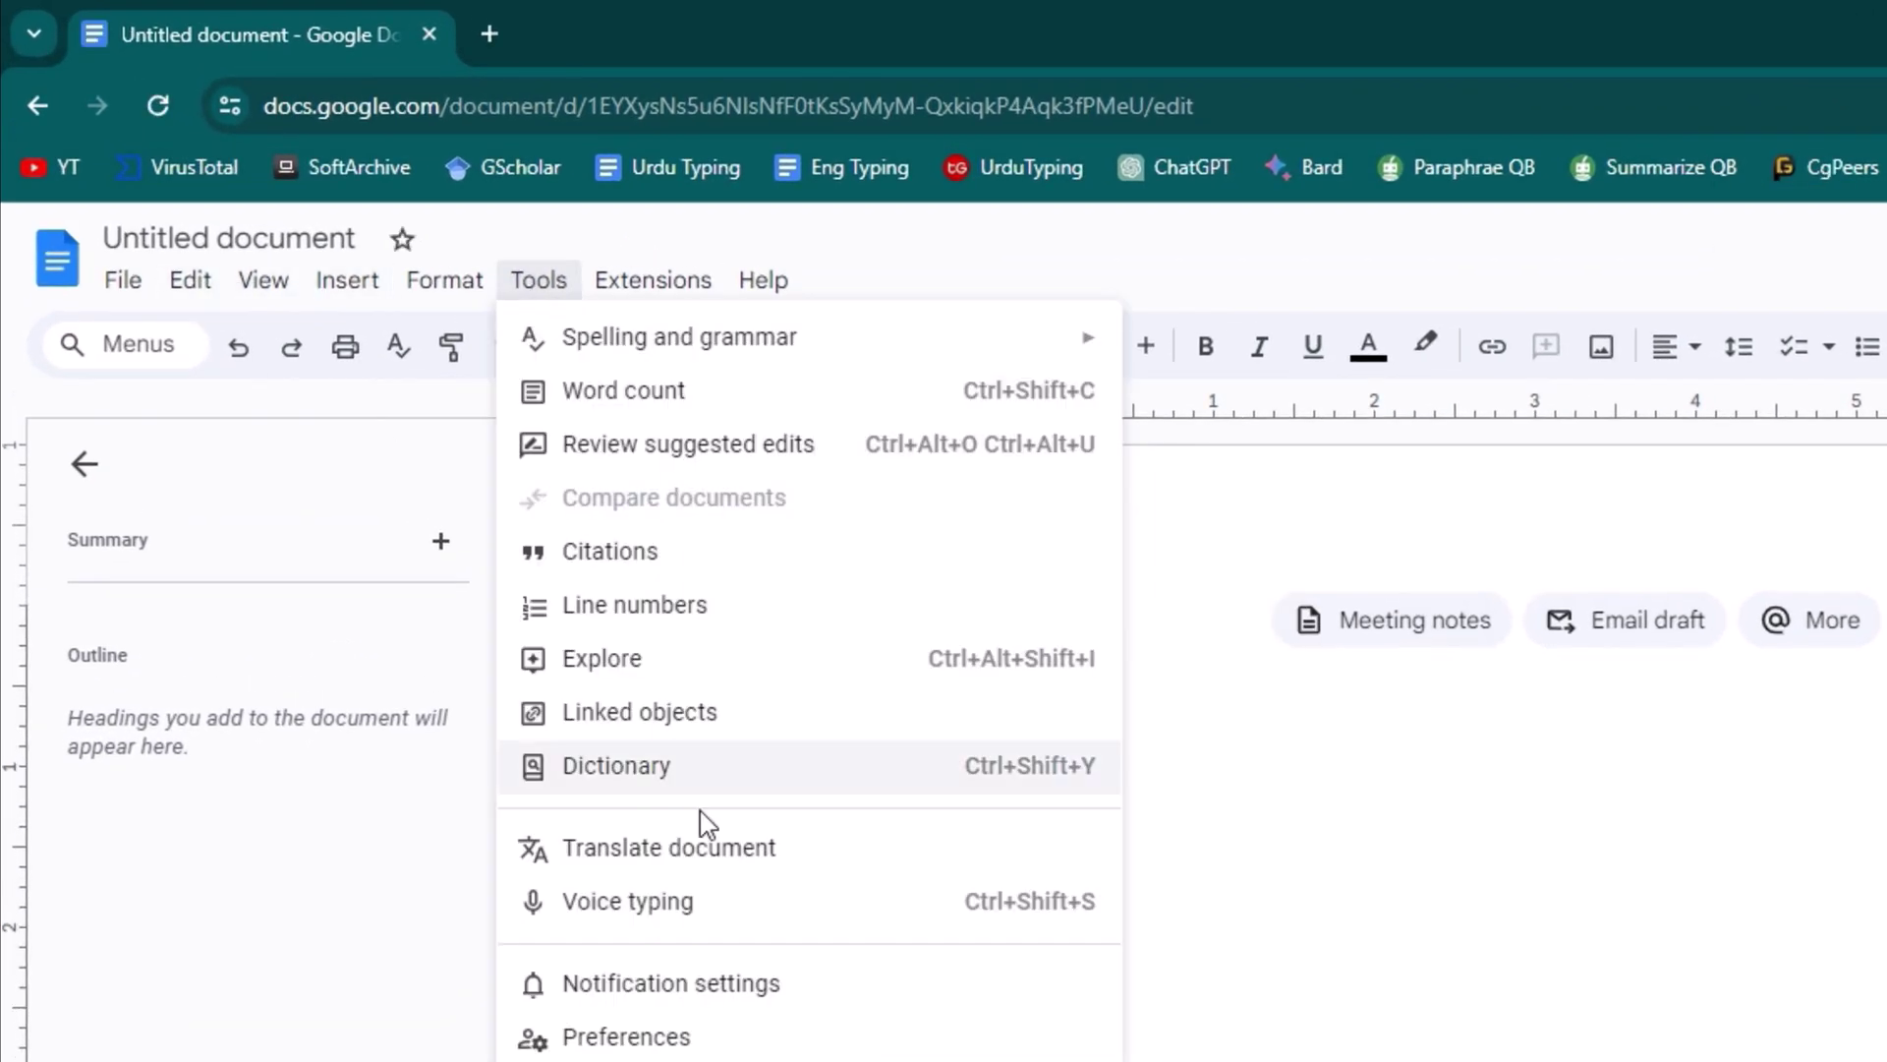
pyautogui.click(741, 903)
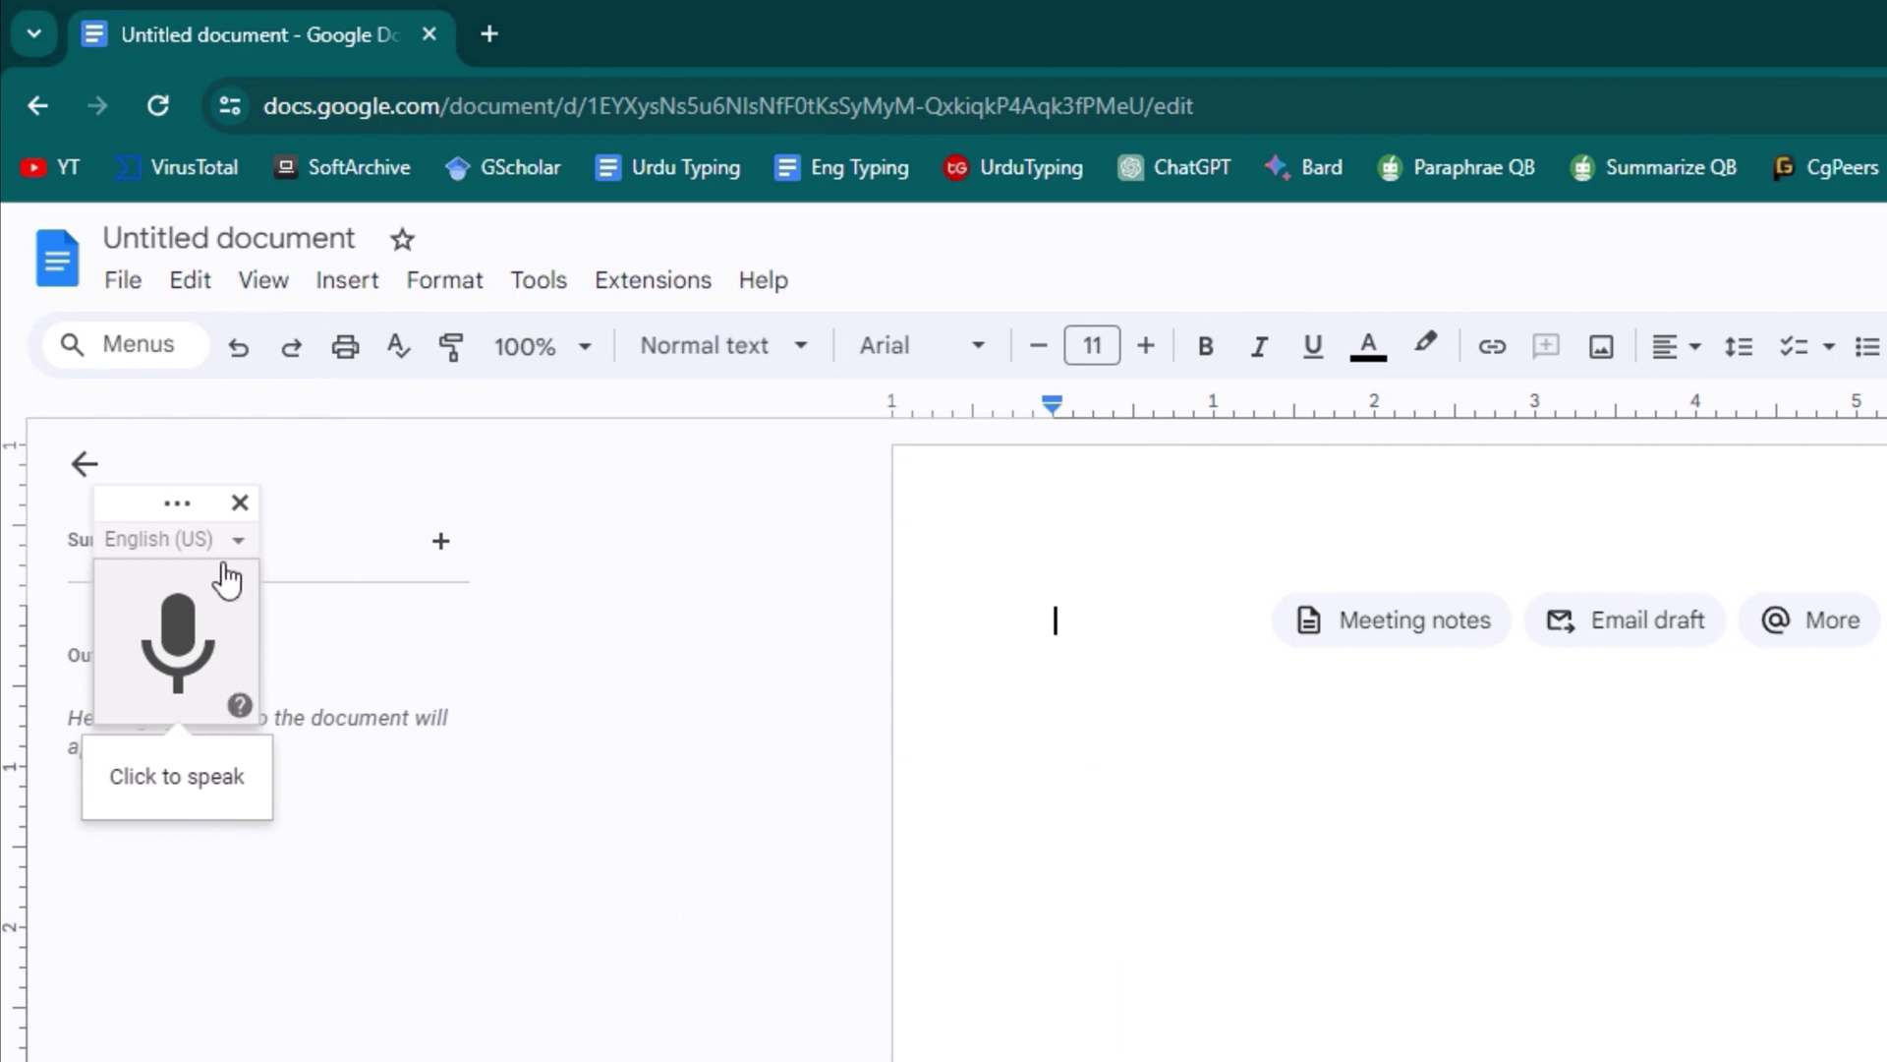
pyautogui.click(234, 539)
pyautogui.scroll(-10, 261, 885)
pyautogui.scroll(-2, 261, 901)
pyautogui.scroll(-7, 276, 836)
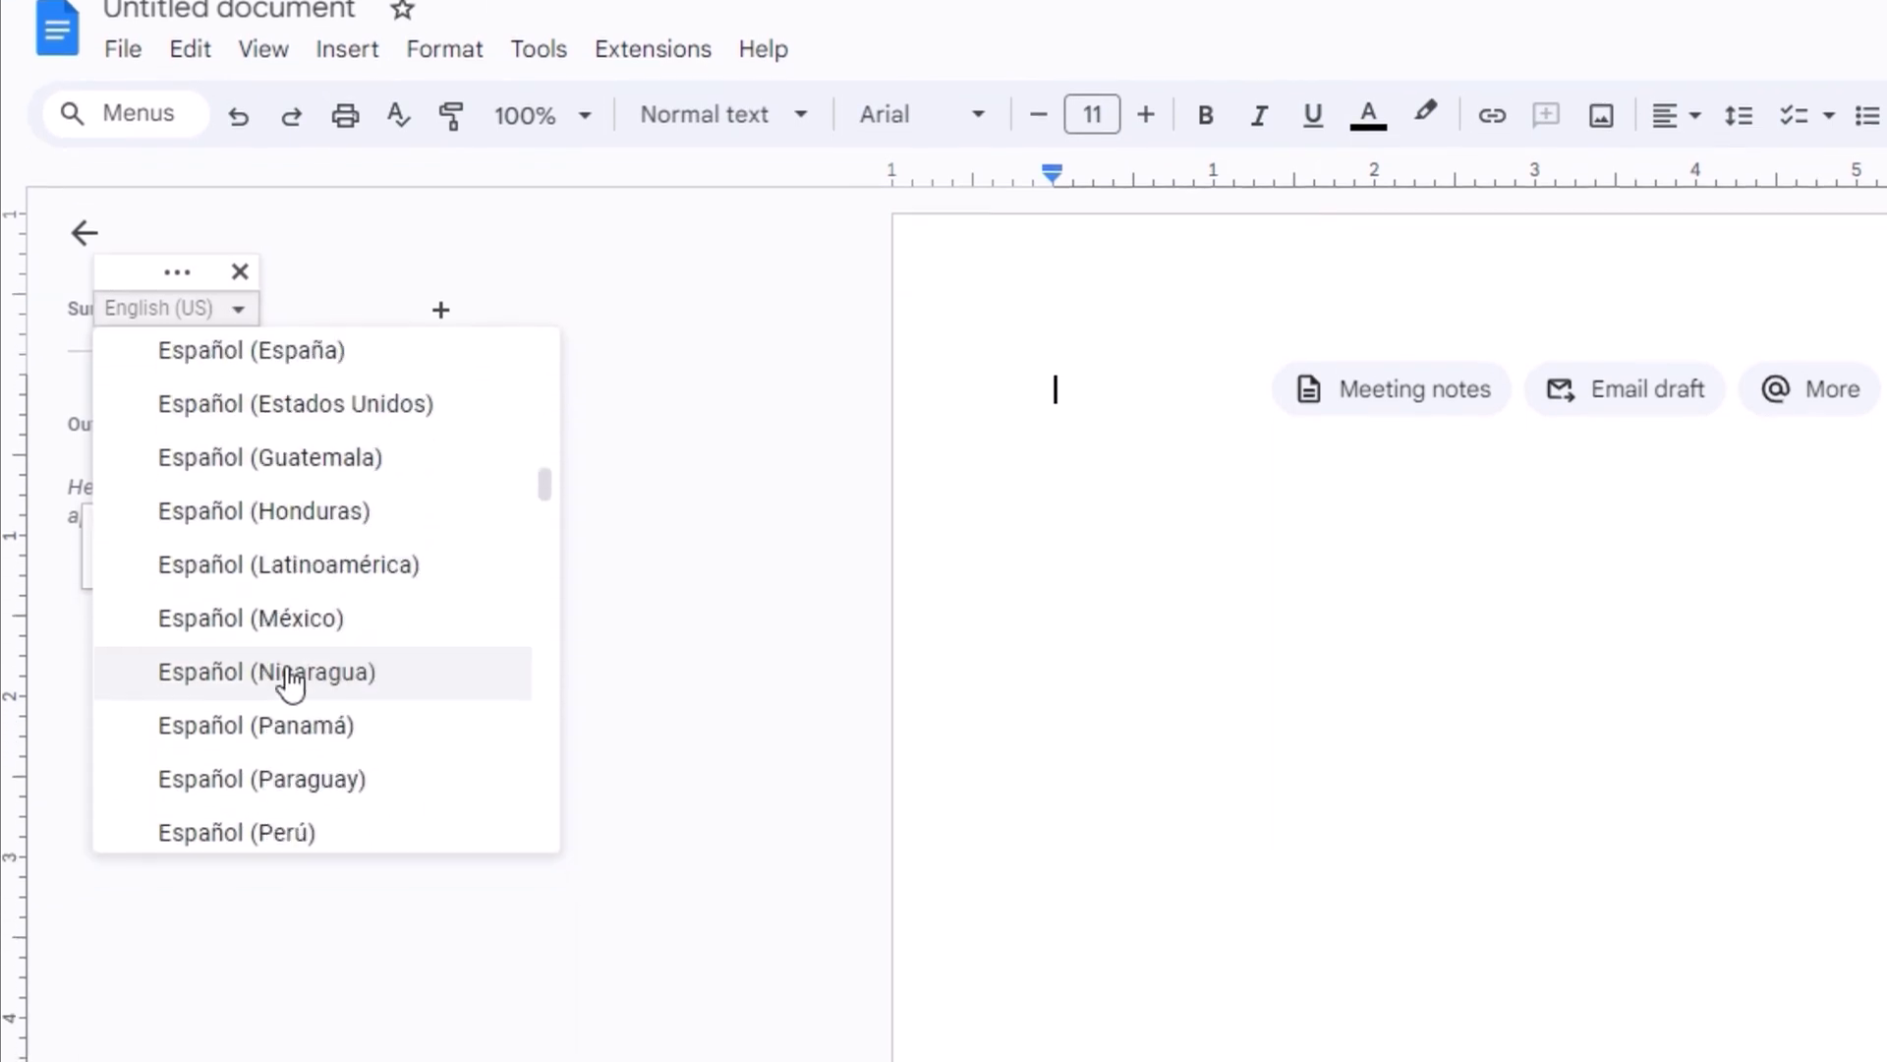
pyautogui.scroll(-7, 294, 707)
pyautogui.scroll(-12, 300, 747)
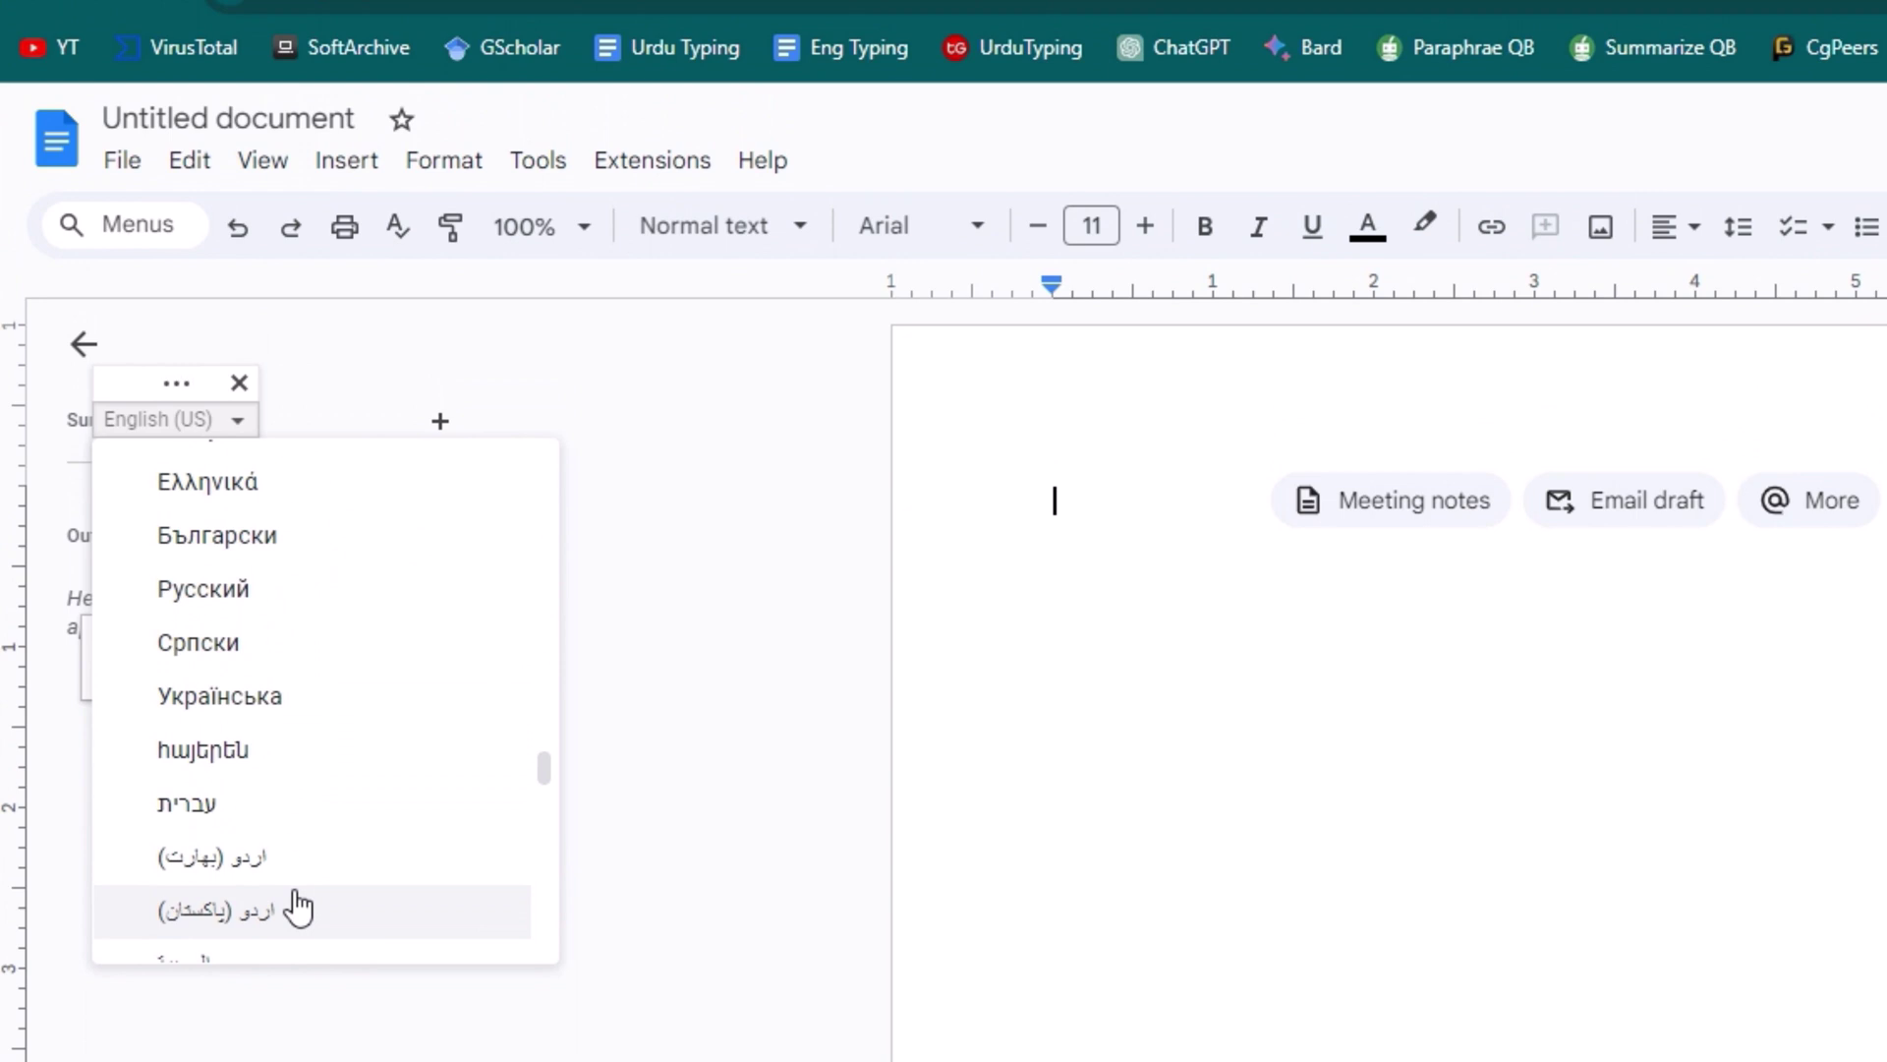
pyautogui.click(298, 906)
# Right-align the text and start dictating with the microphone
pyautogui.click(1676, 226)
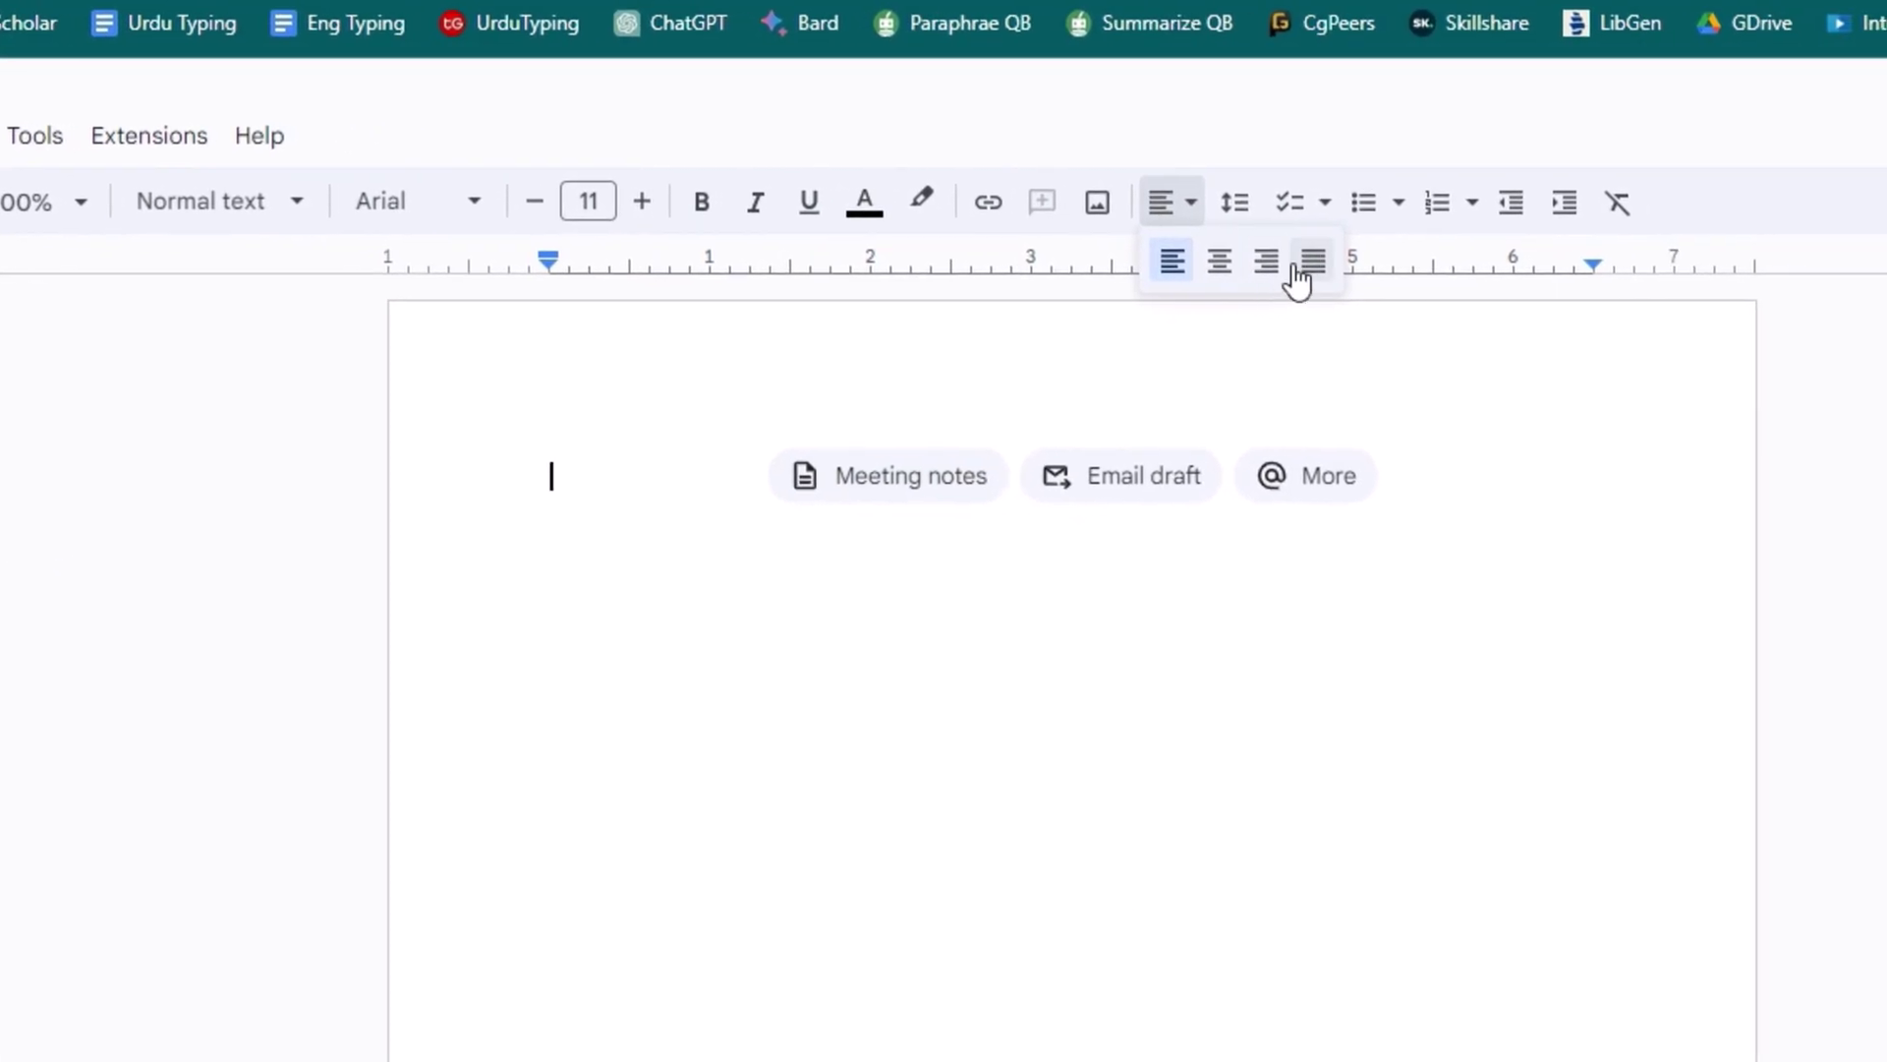
pyautogui.click(1268, 262)
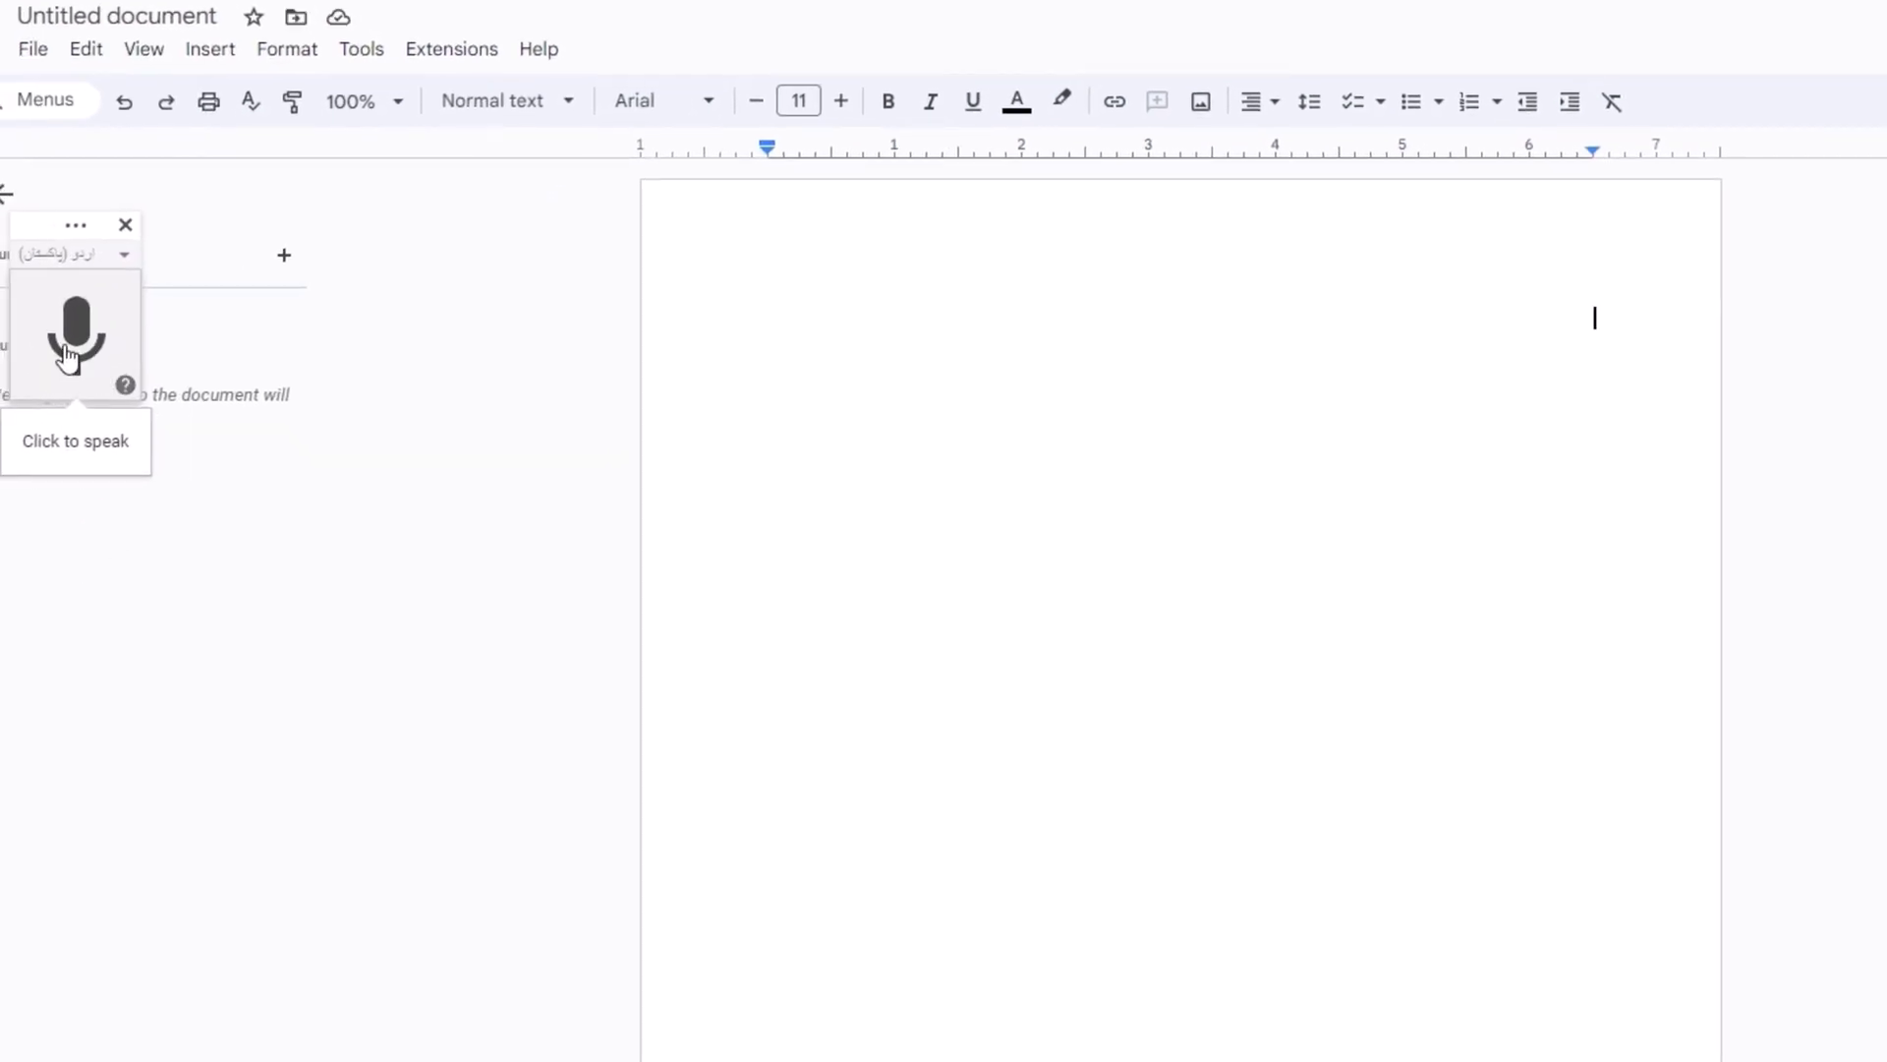
pyautogui.click(69, 334)
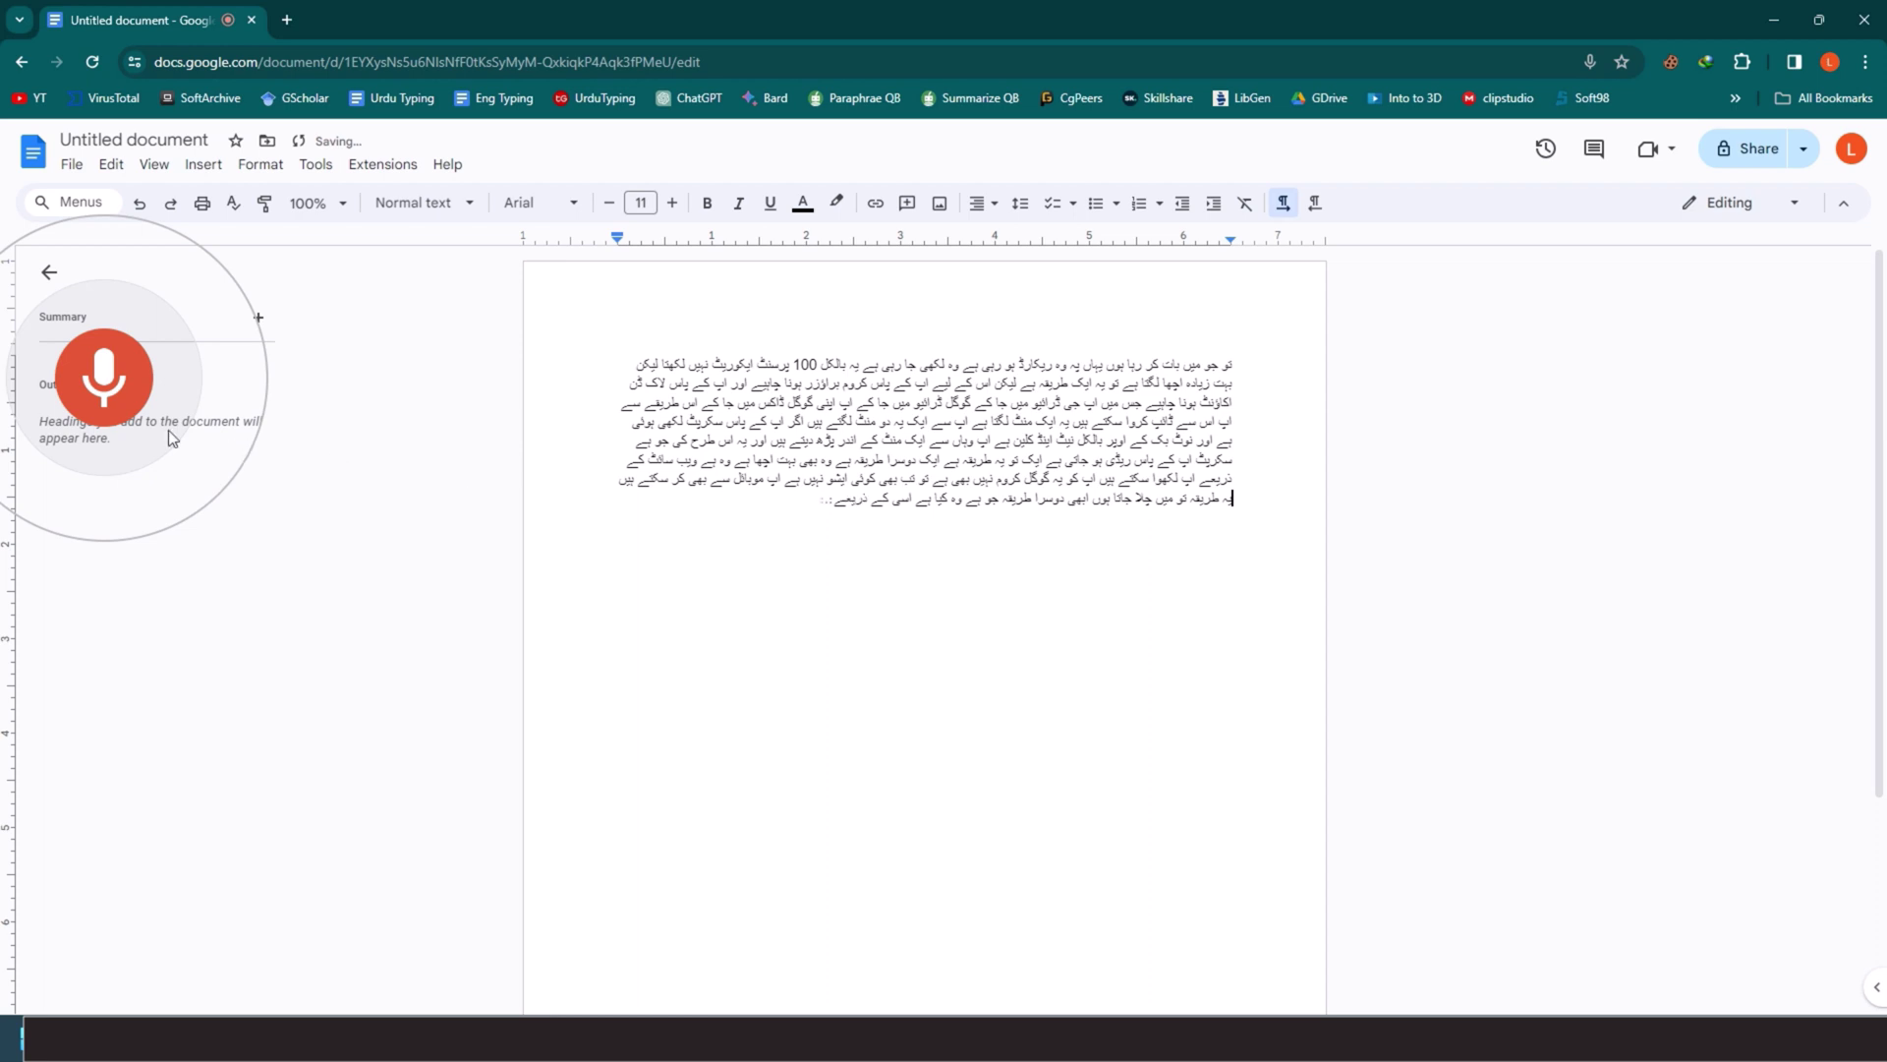
# Stop voice typing and select all the dictated Urdu text
pyautogui.click(116, 398)
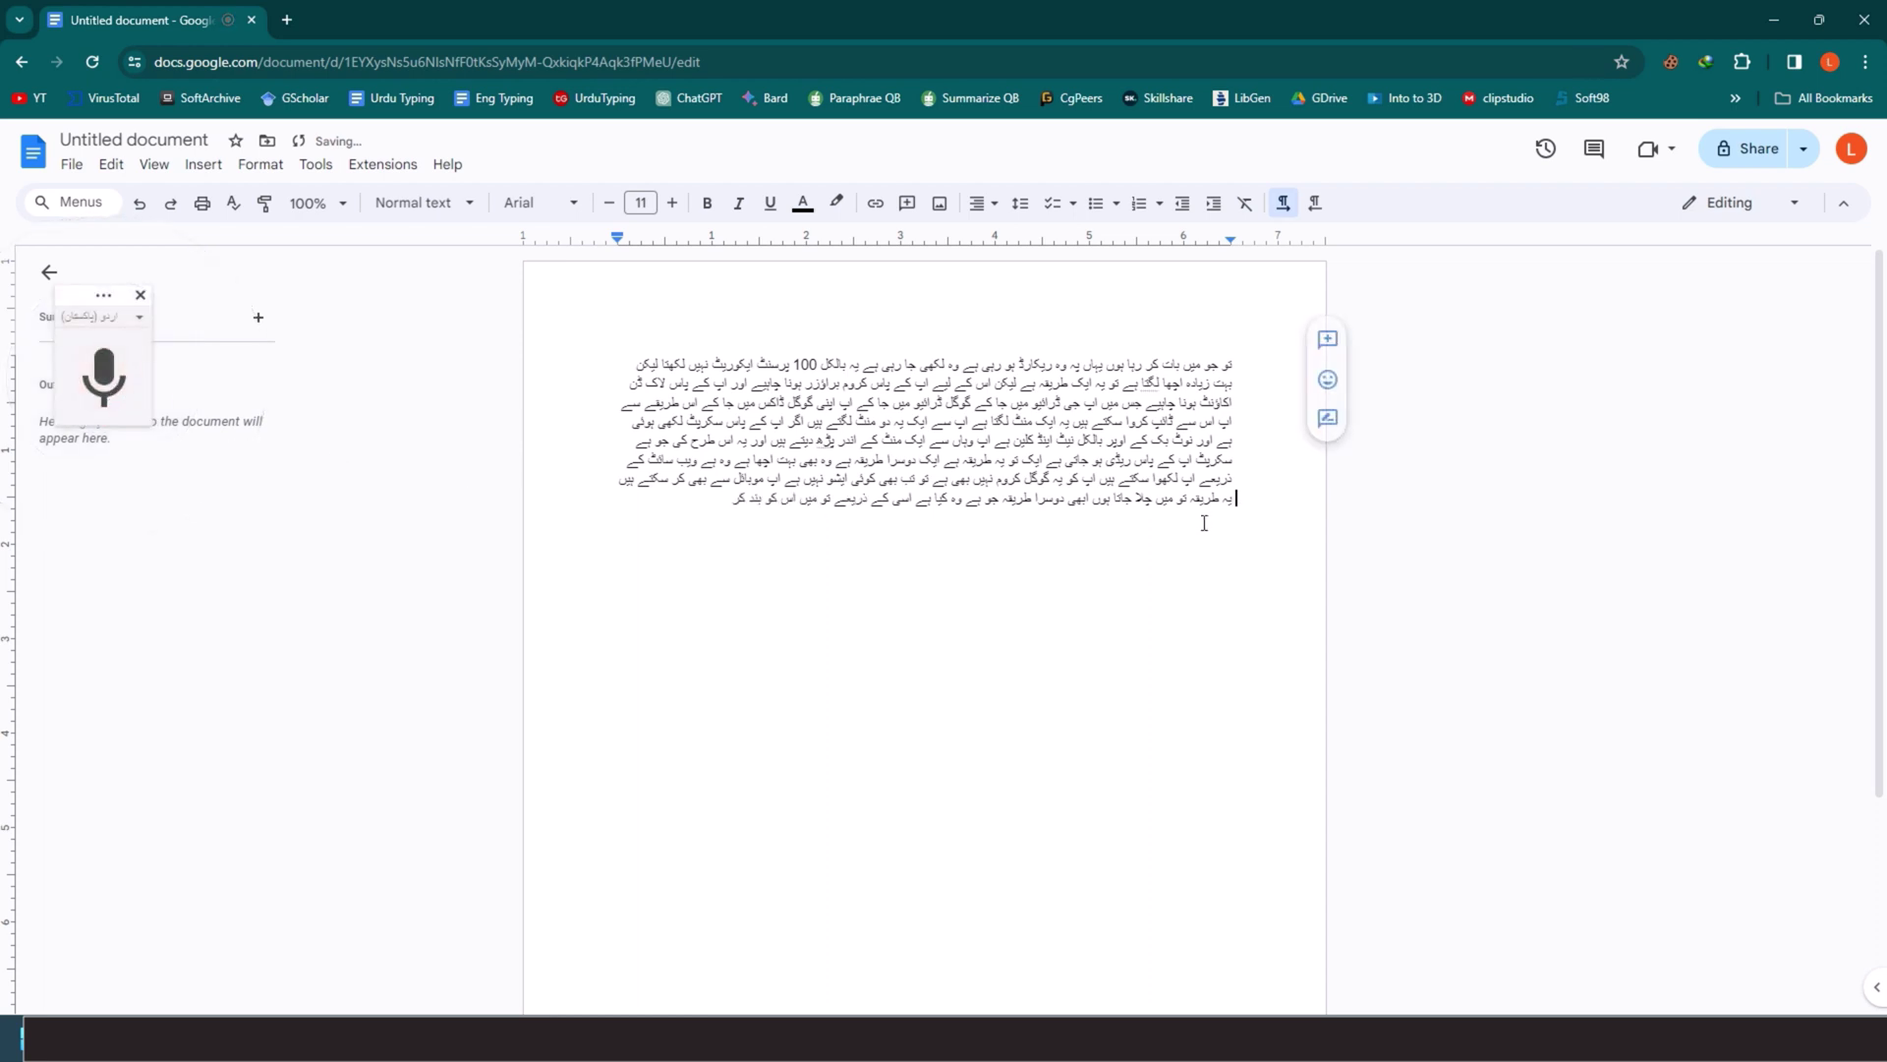
pyautogui.hotkey('ctrl', 'a')
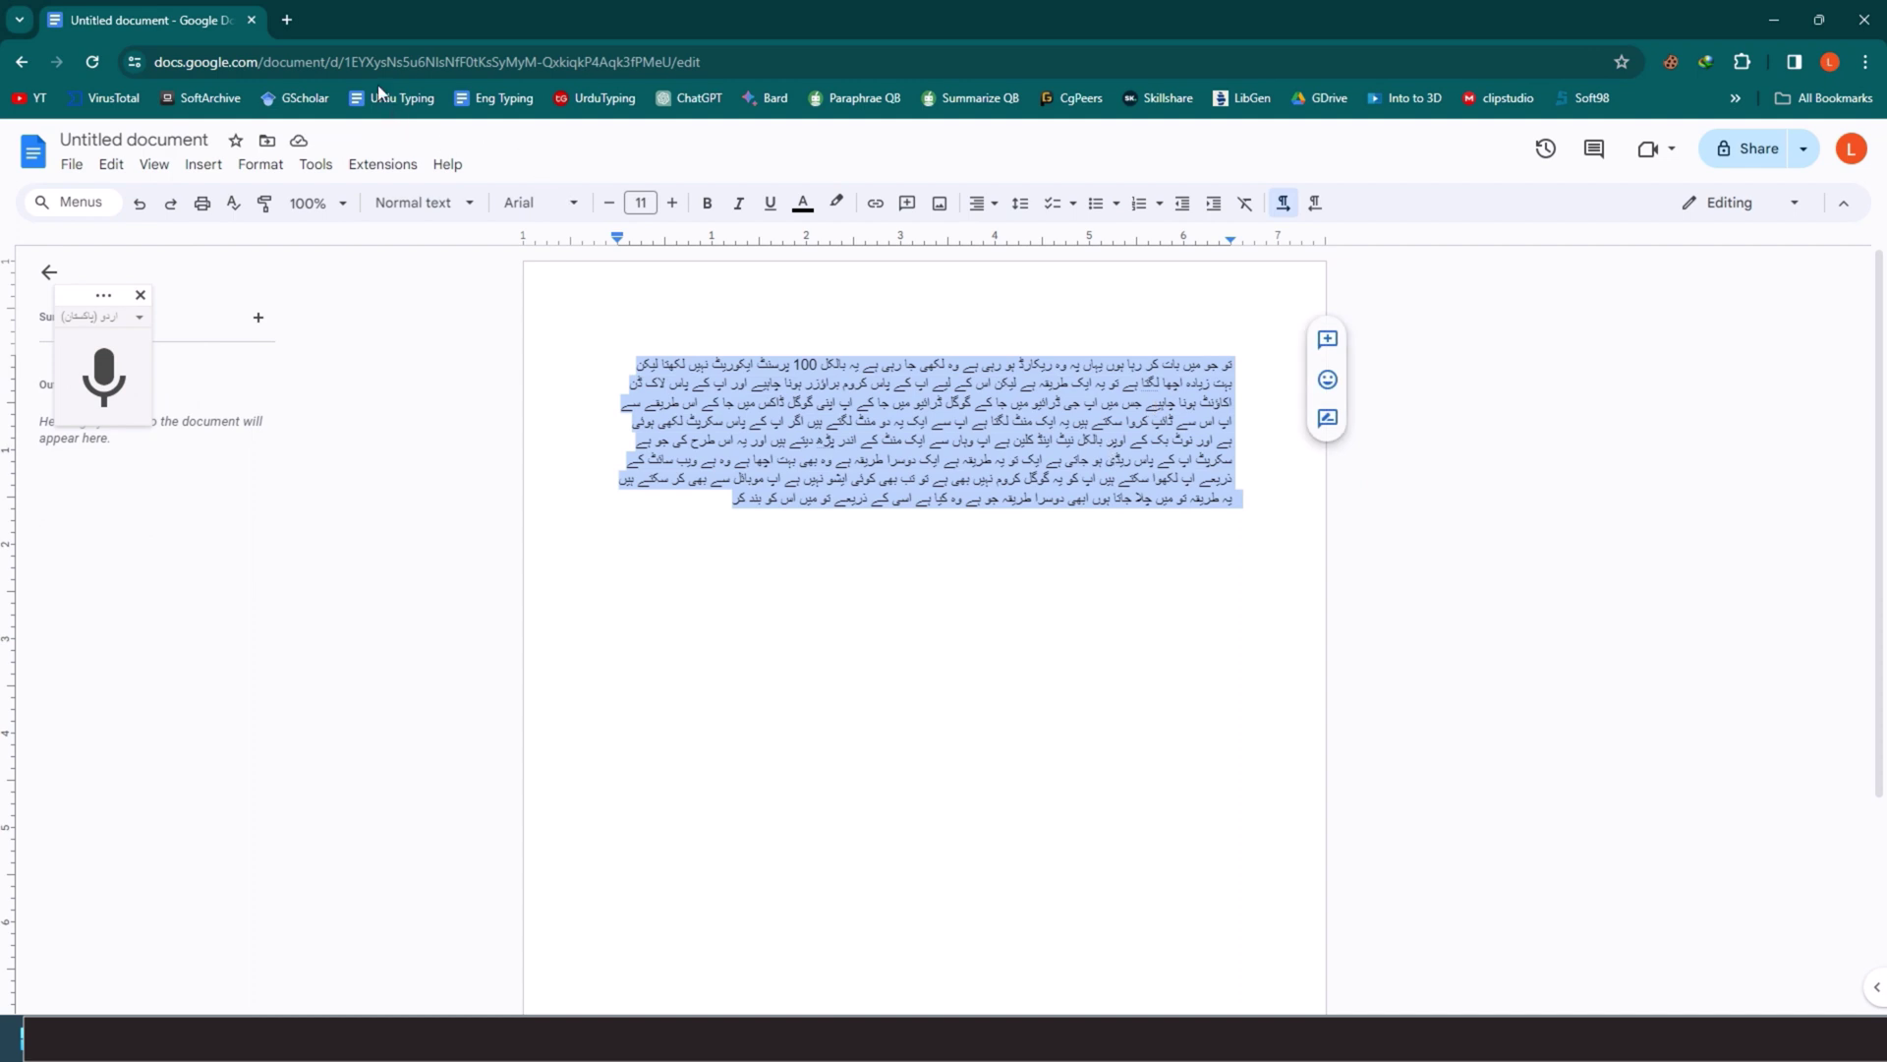
# Load the TypingGuru Urdu voice typing site in a new tab
pyautogui.click(291, 20)
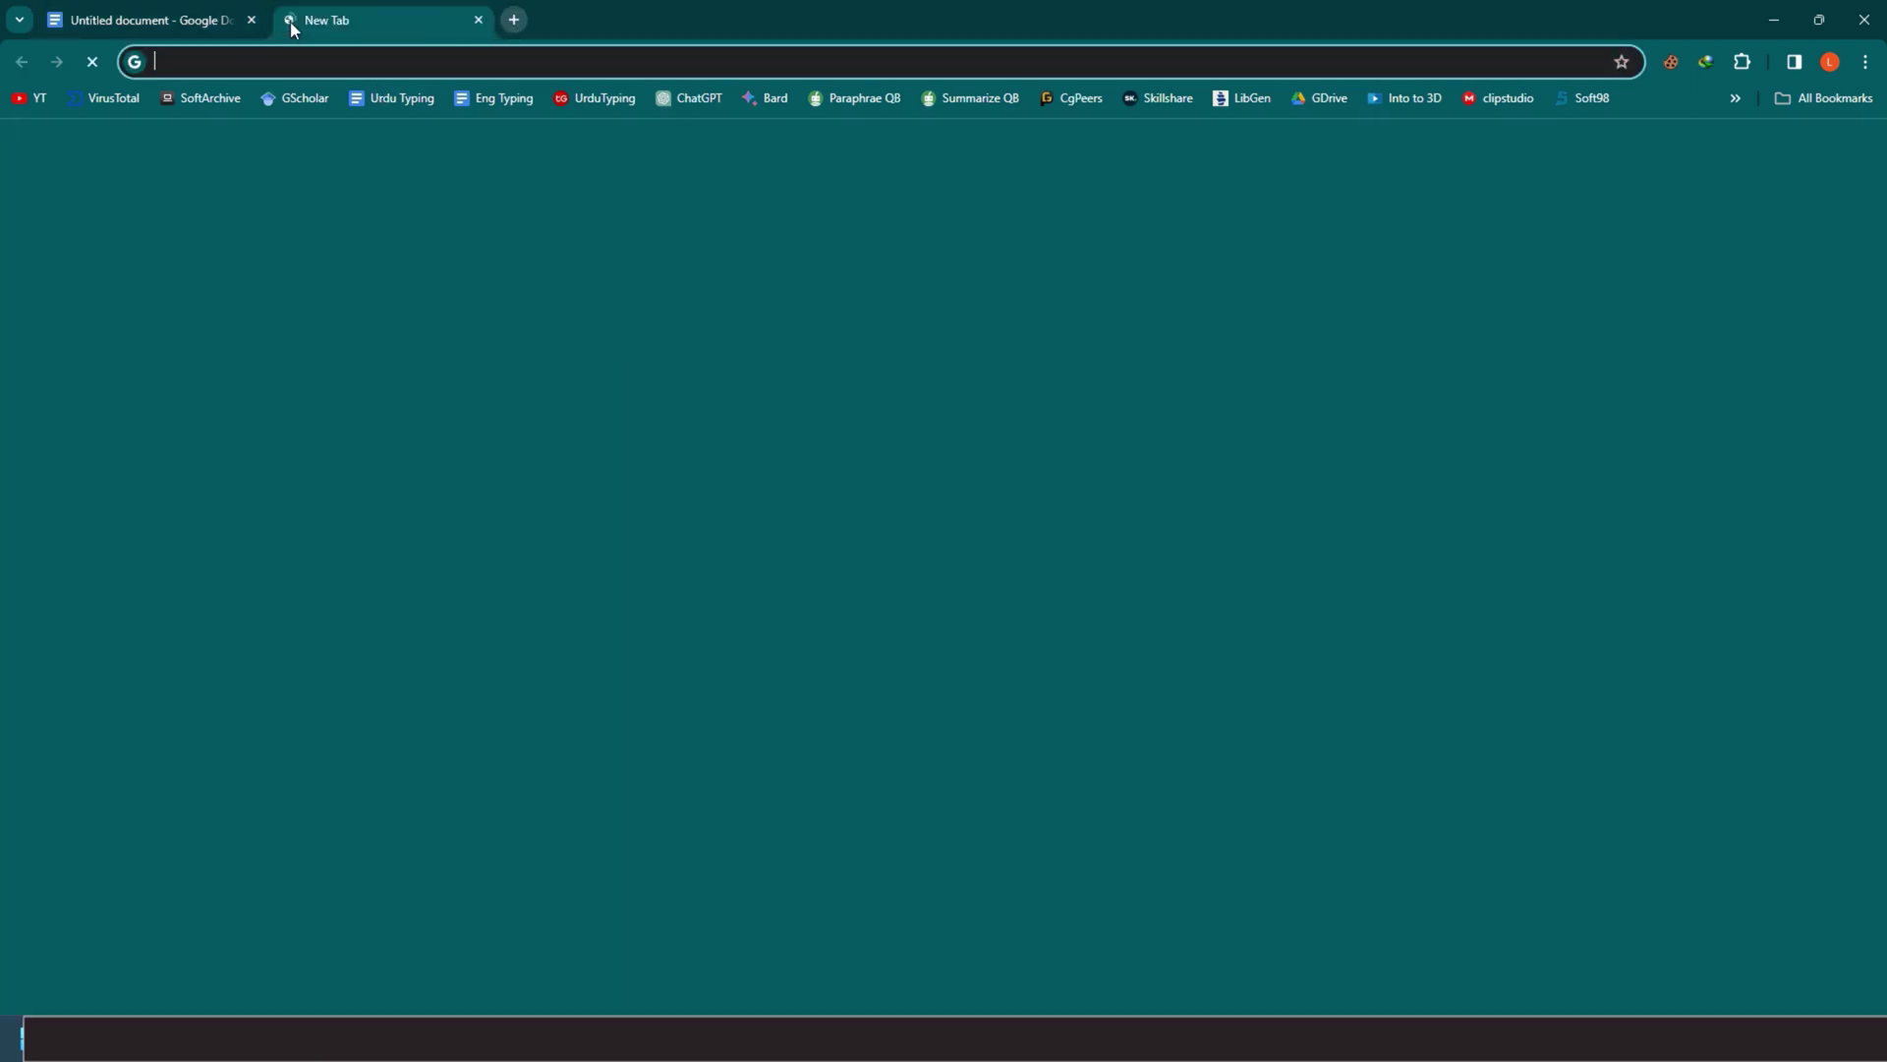
pyautogui.click(615, 101)
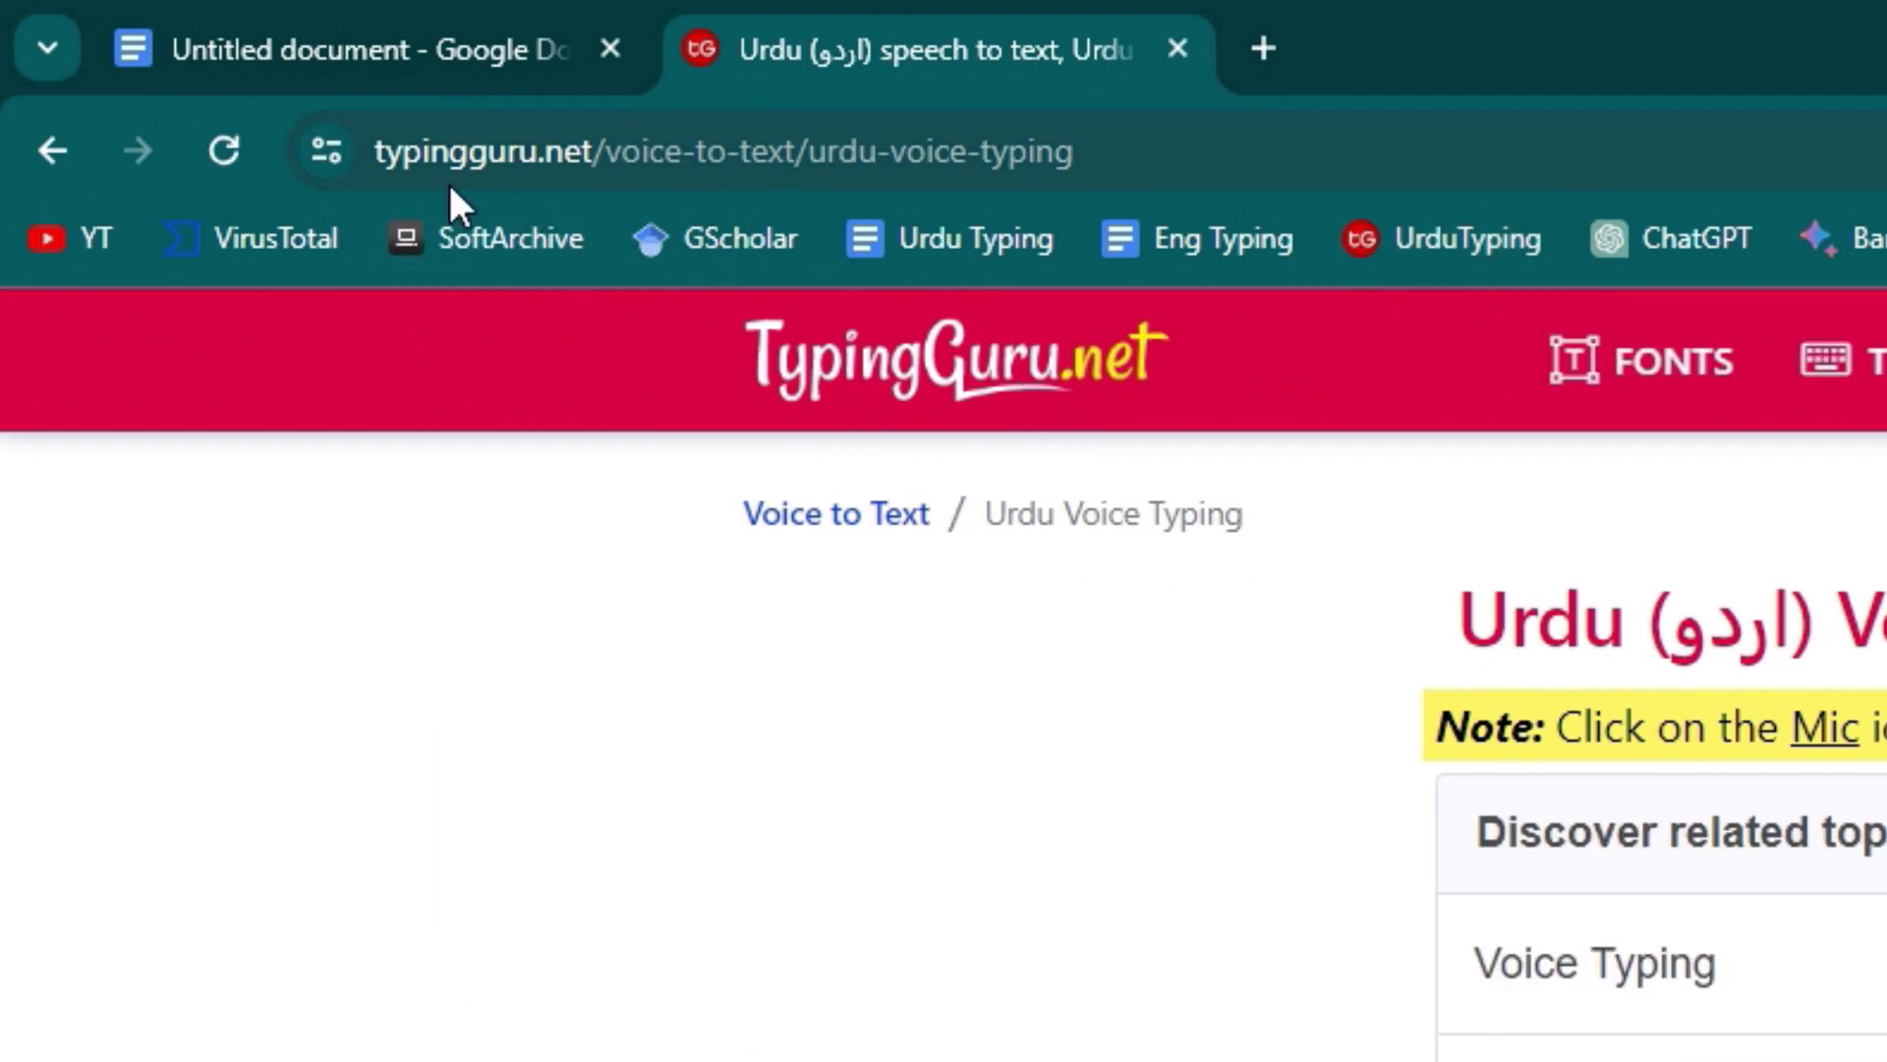
pyautogui.scroll(-5, 1661, 787)
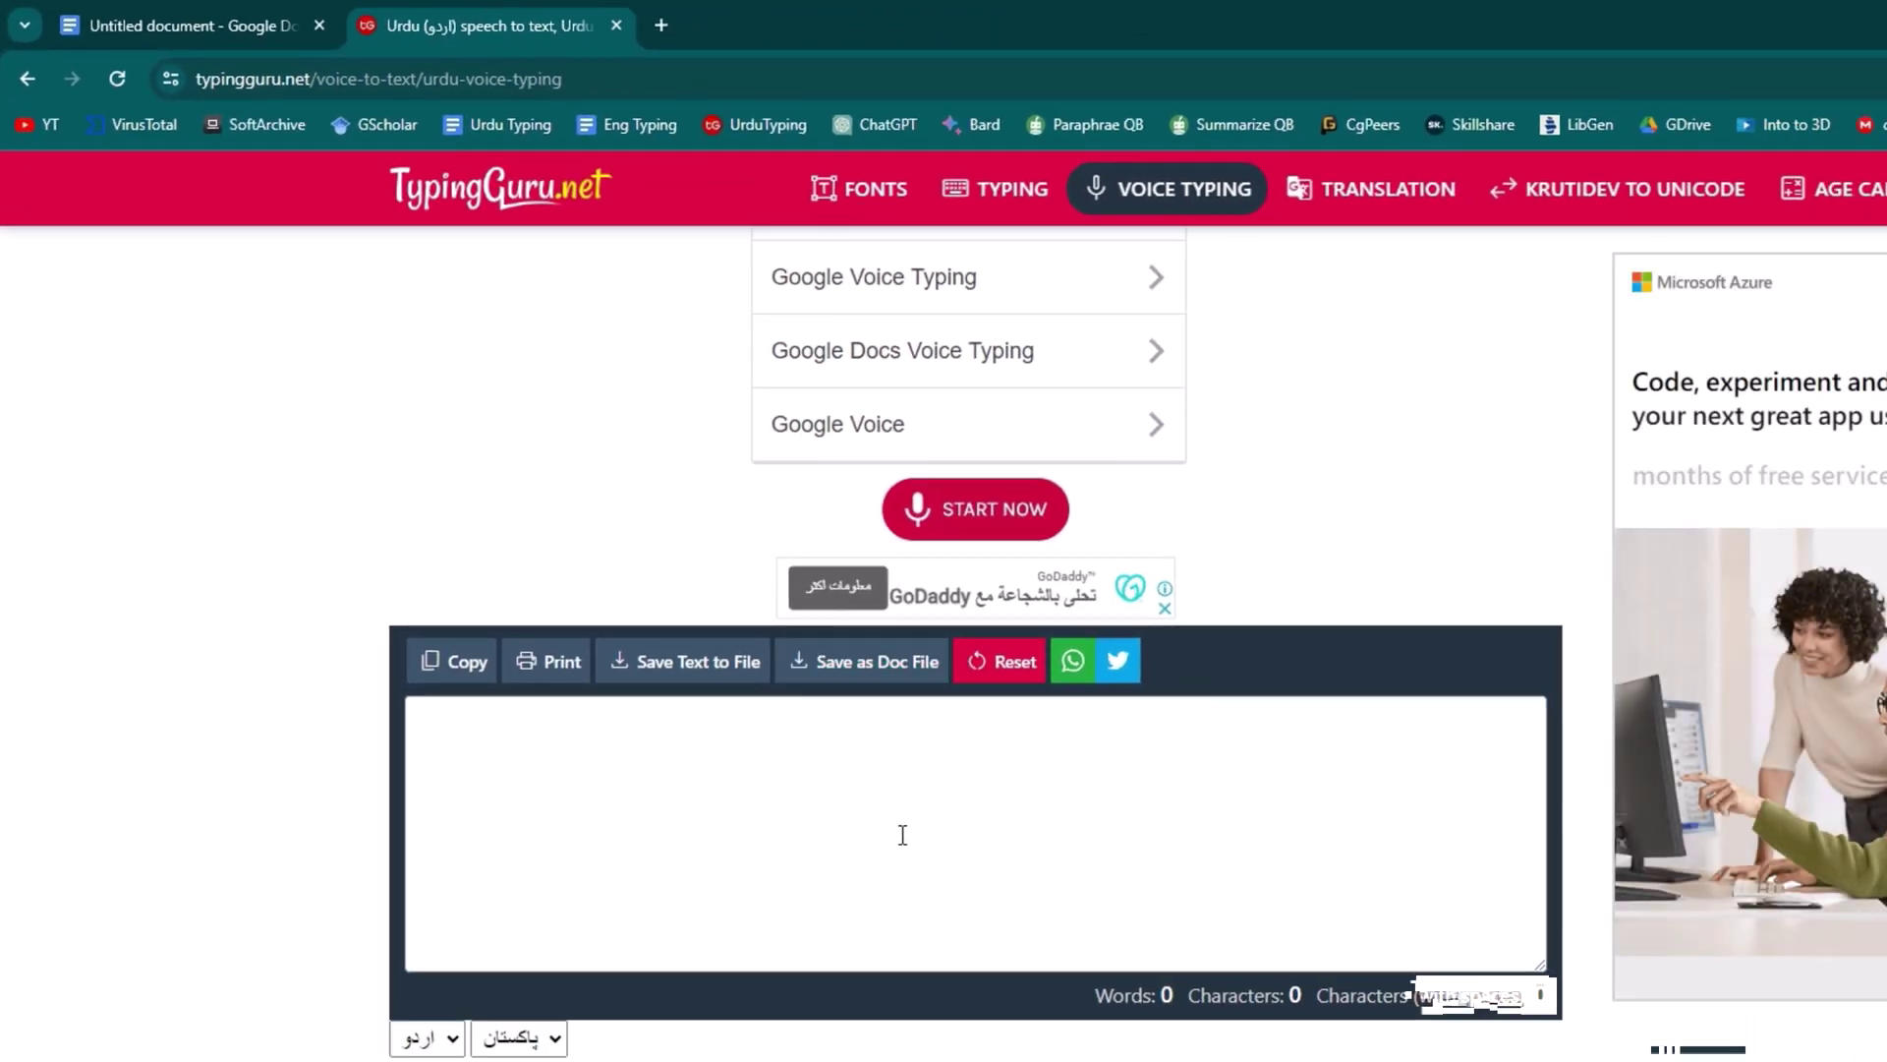
# Allow microphone access, dictate Urdu into the text box, and select the result
pyautogui.click(973, 508)
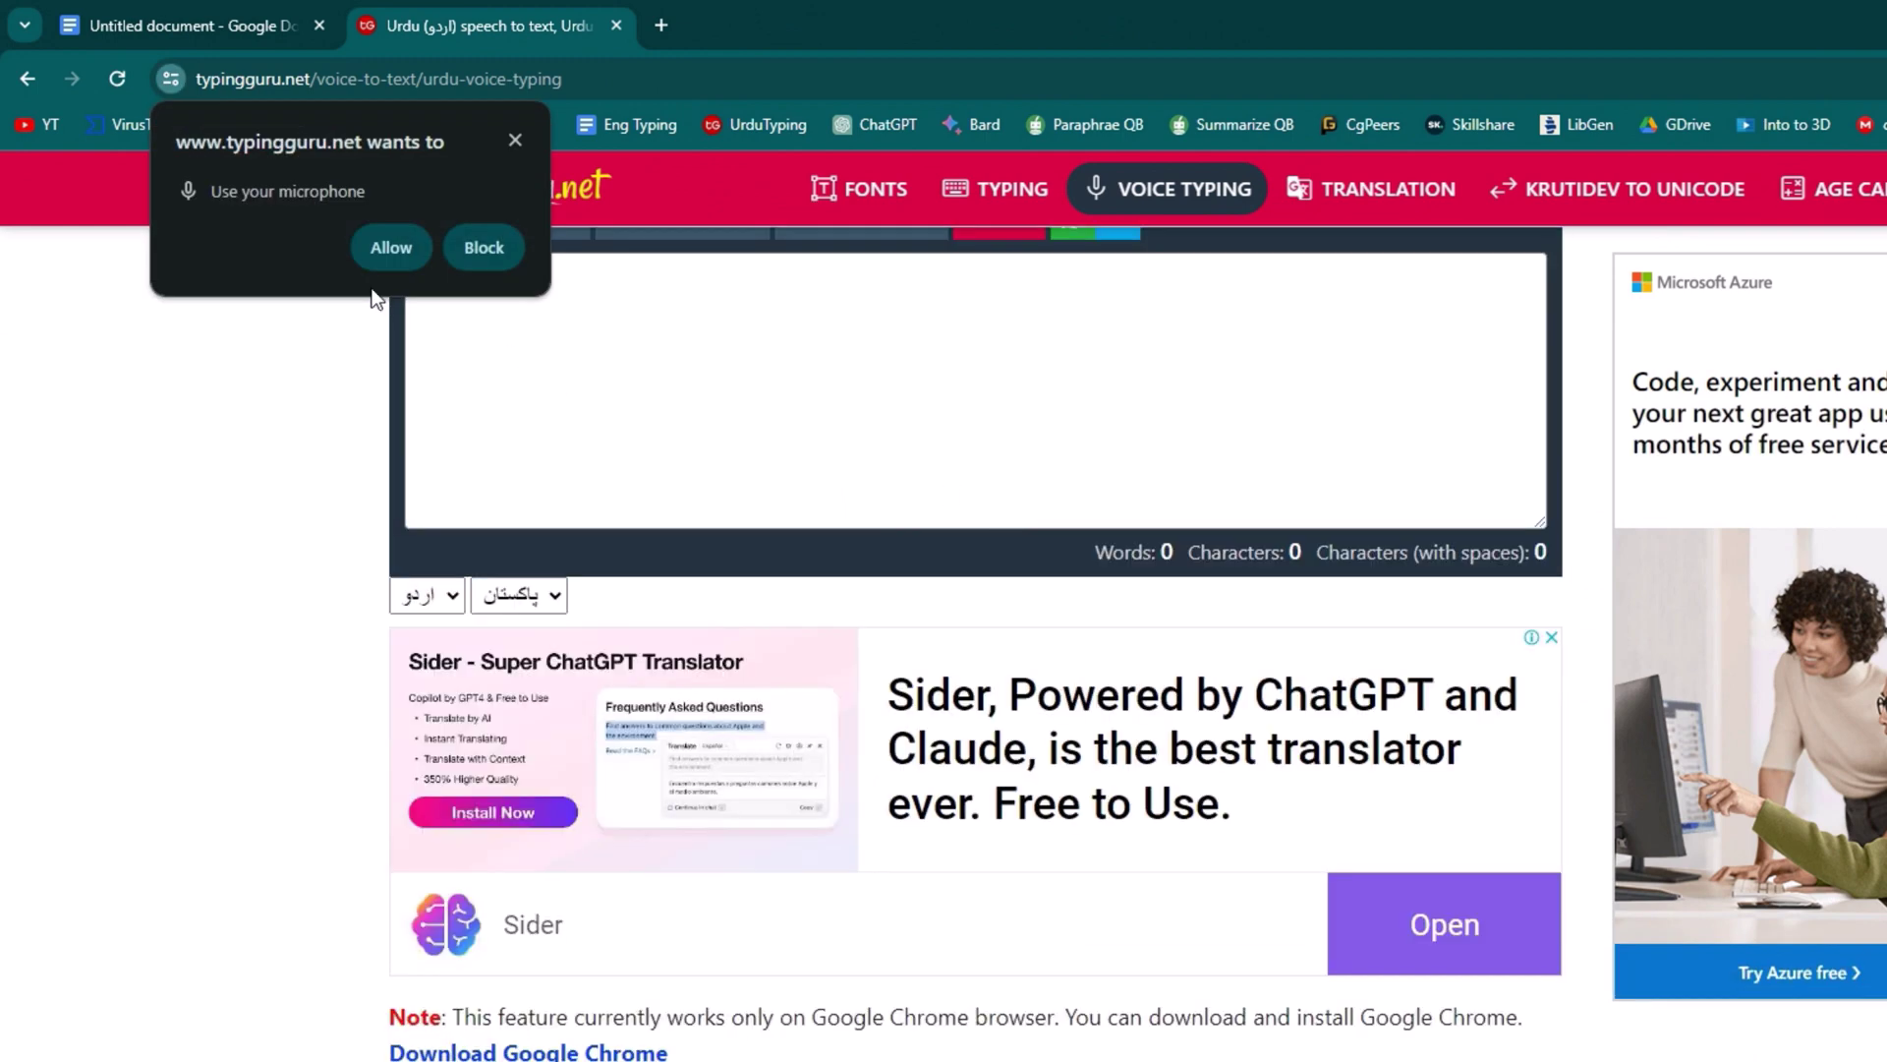
pyautogui.click(391, 257)
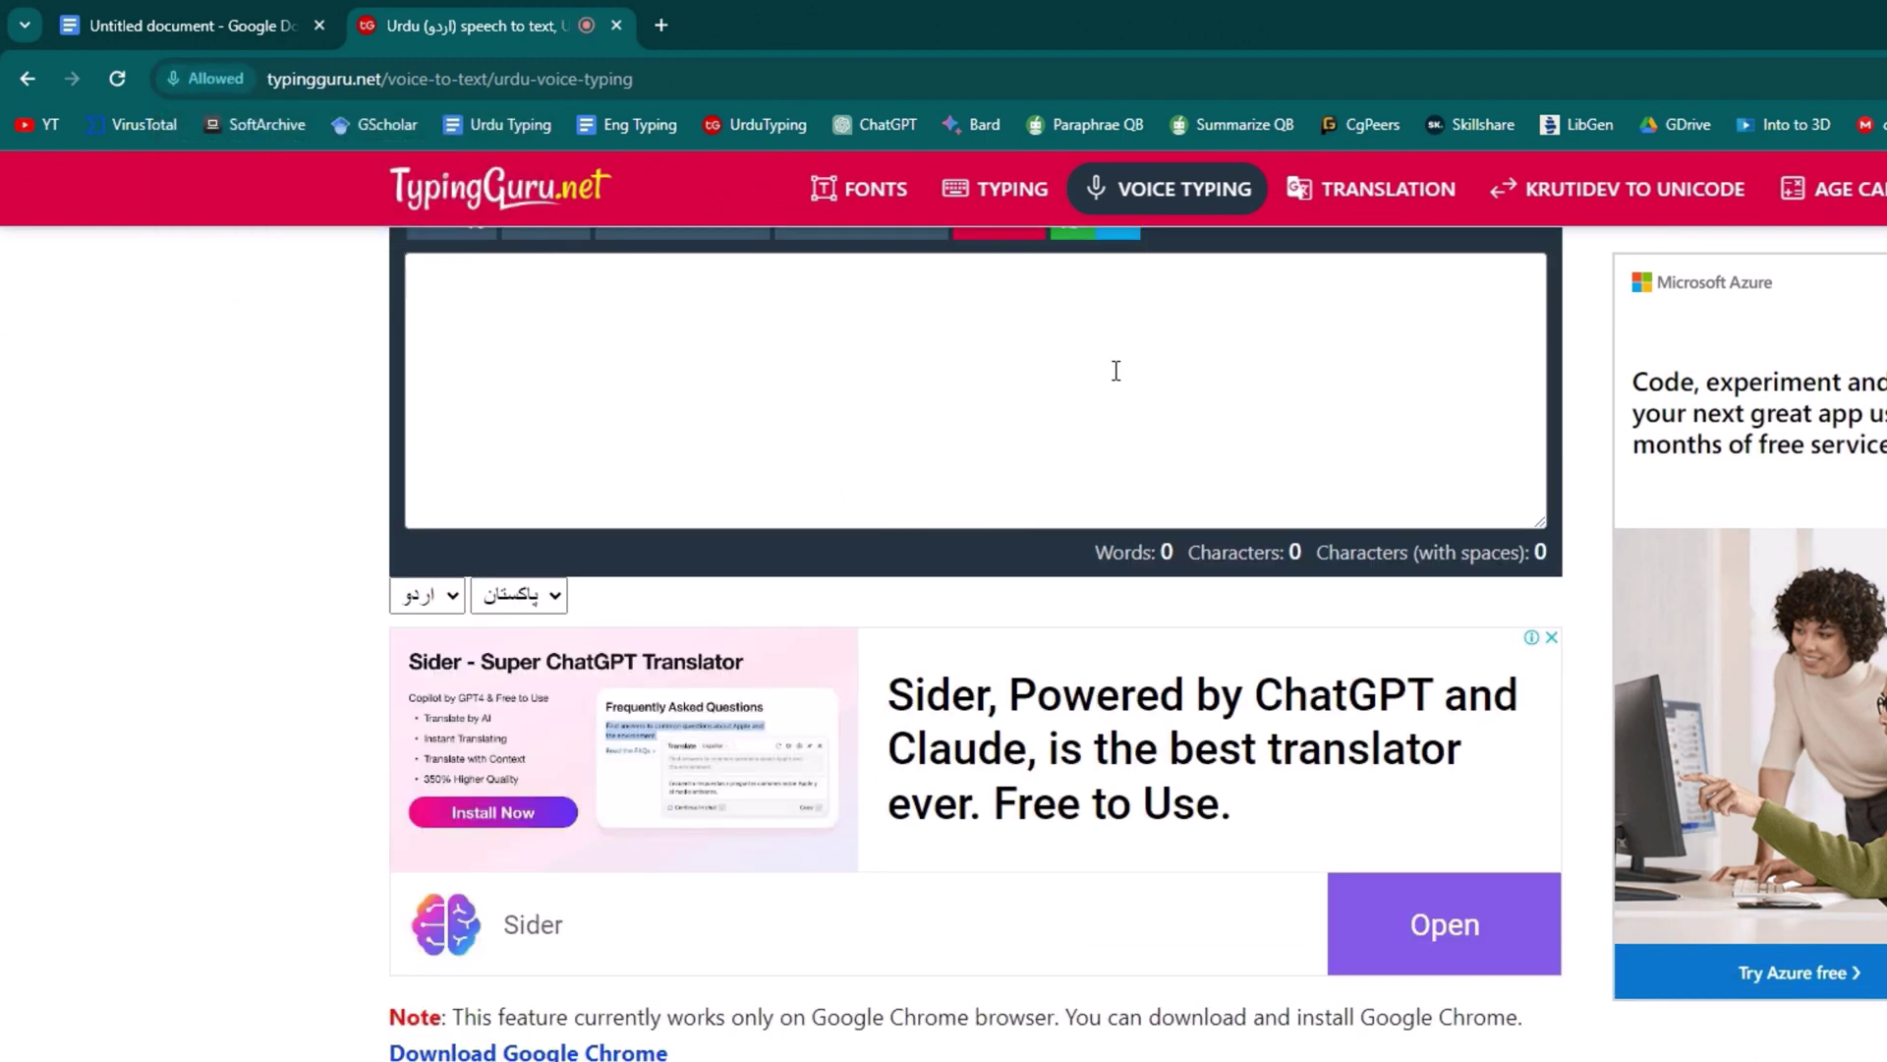
pyautogui.click(1146, 402)
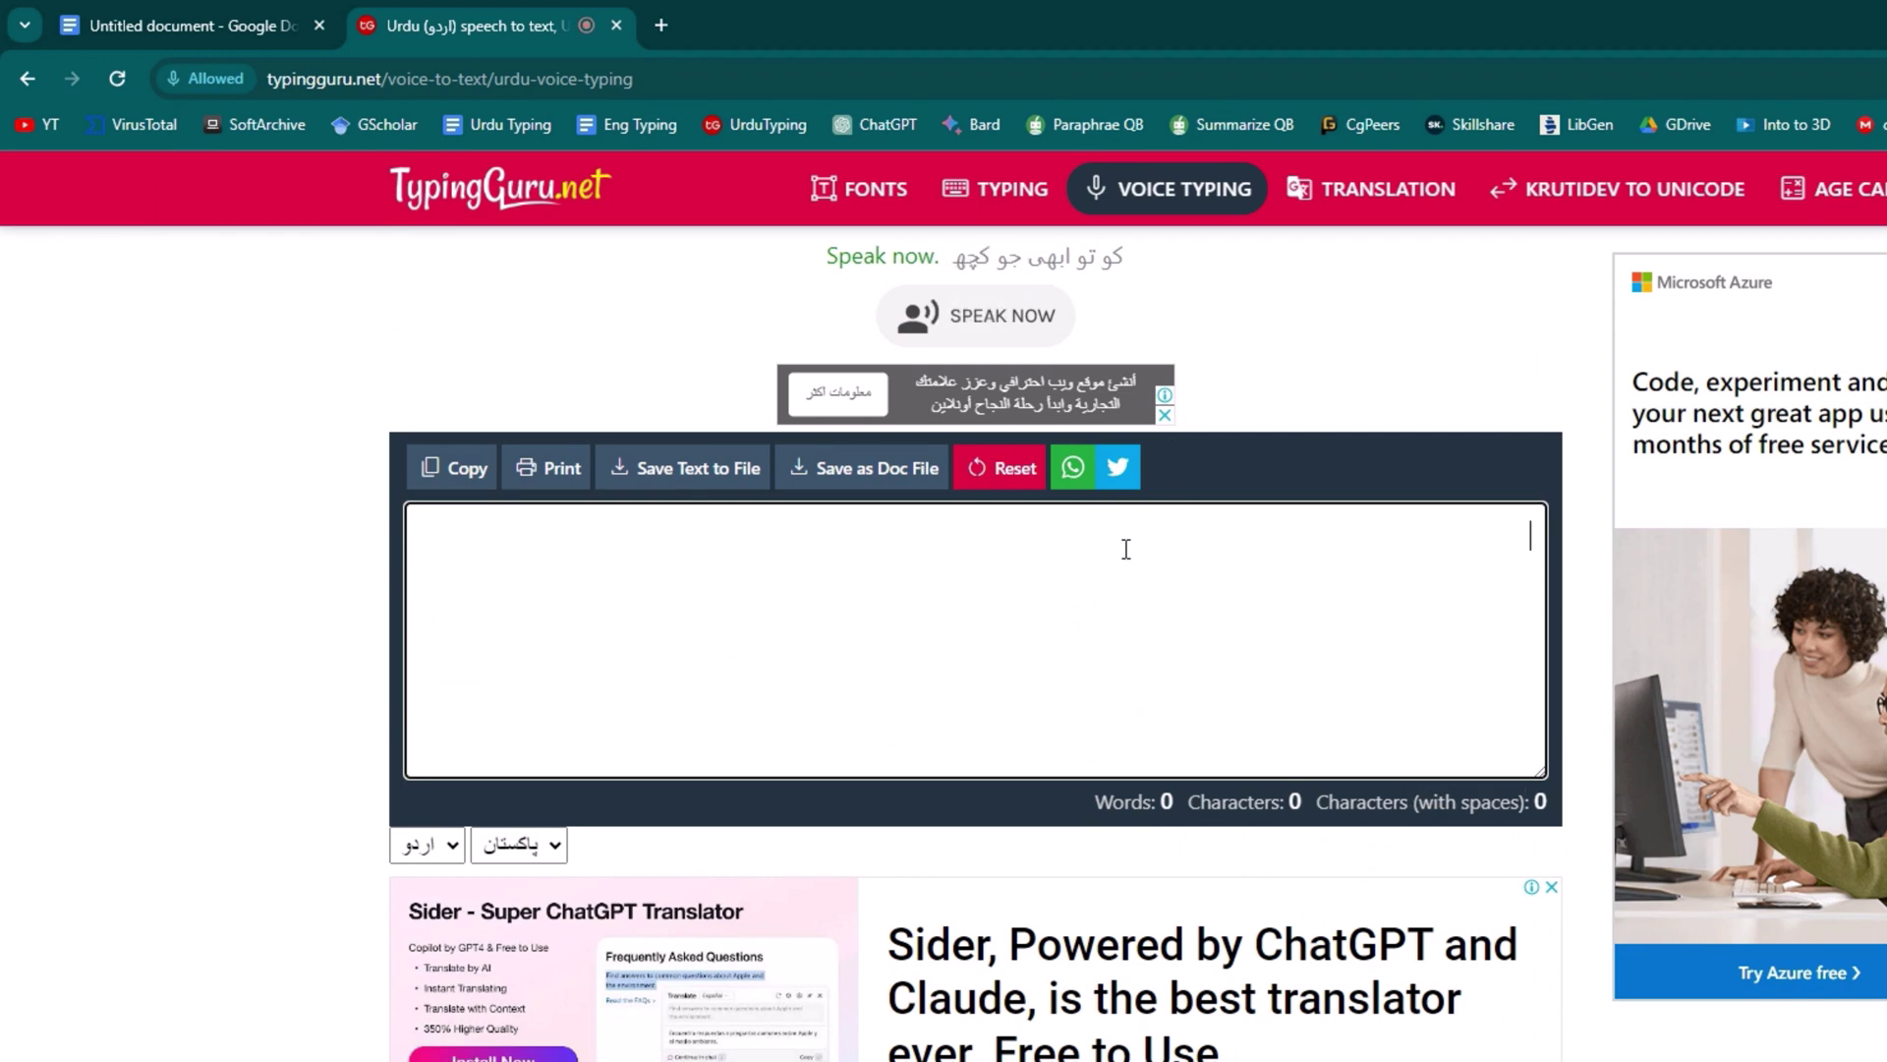
pyautogui.scroll(2, 1123, 548)
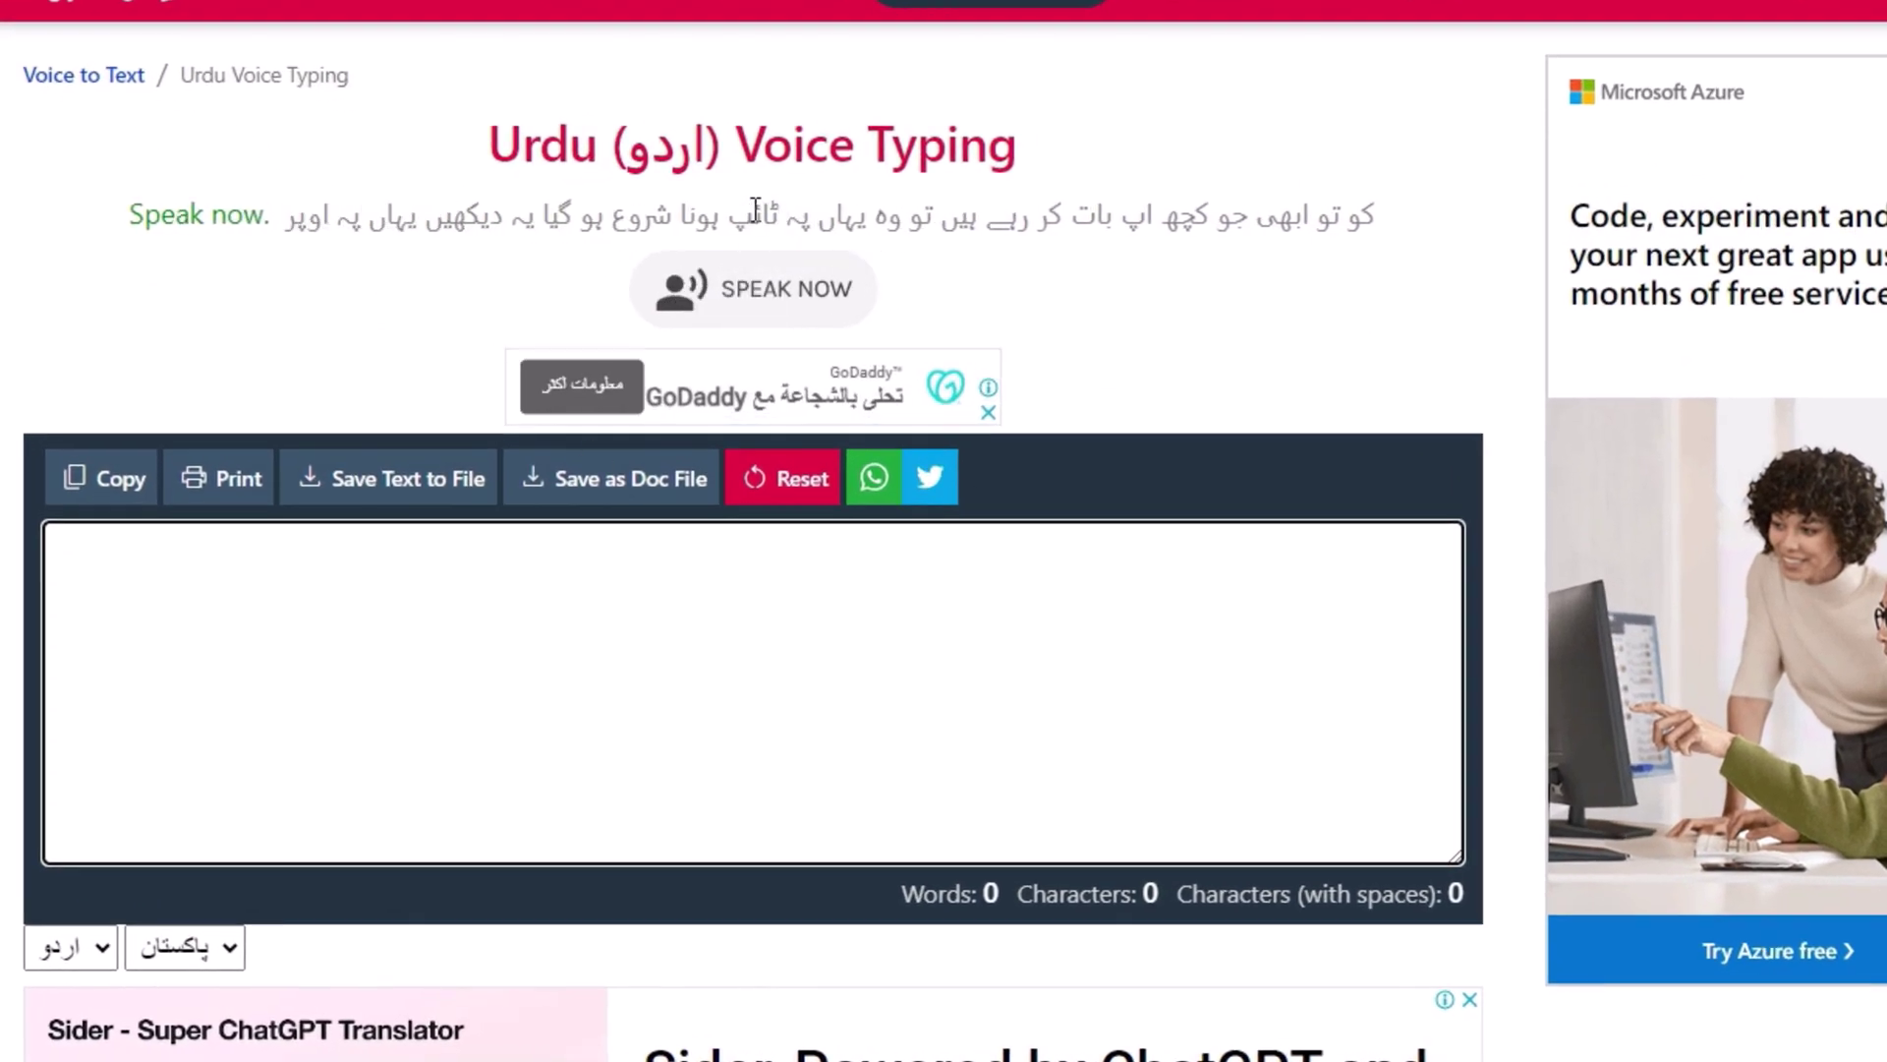
pyautogui.click(992, 656)
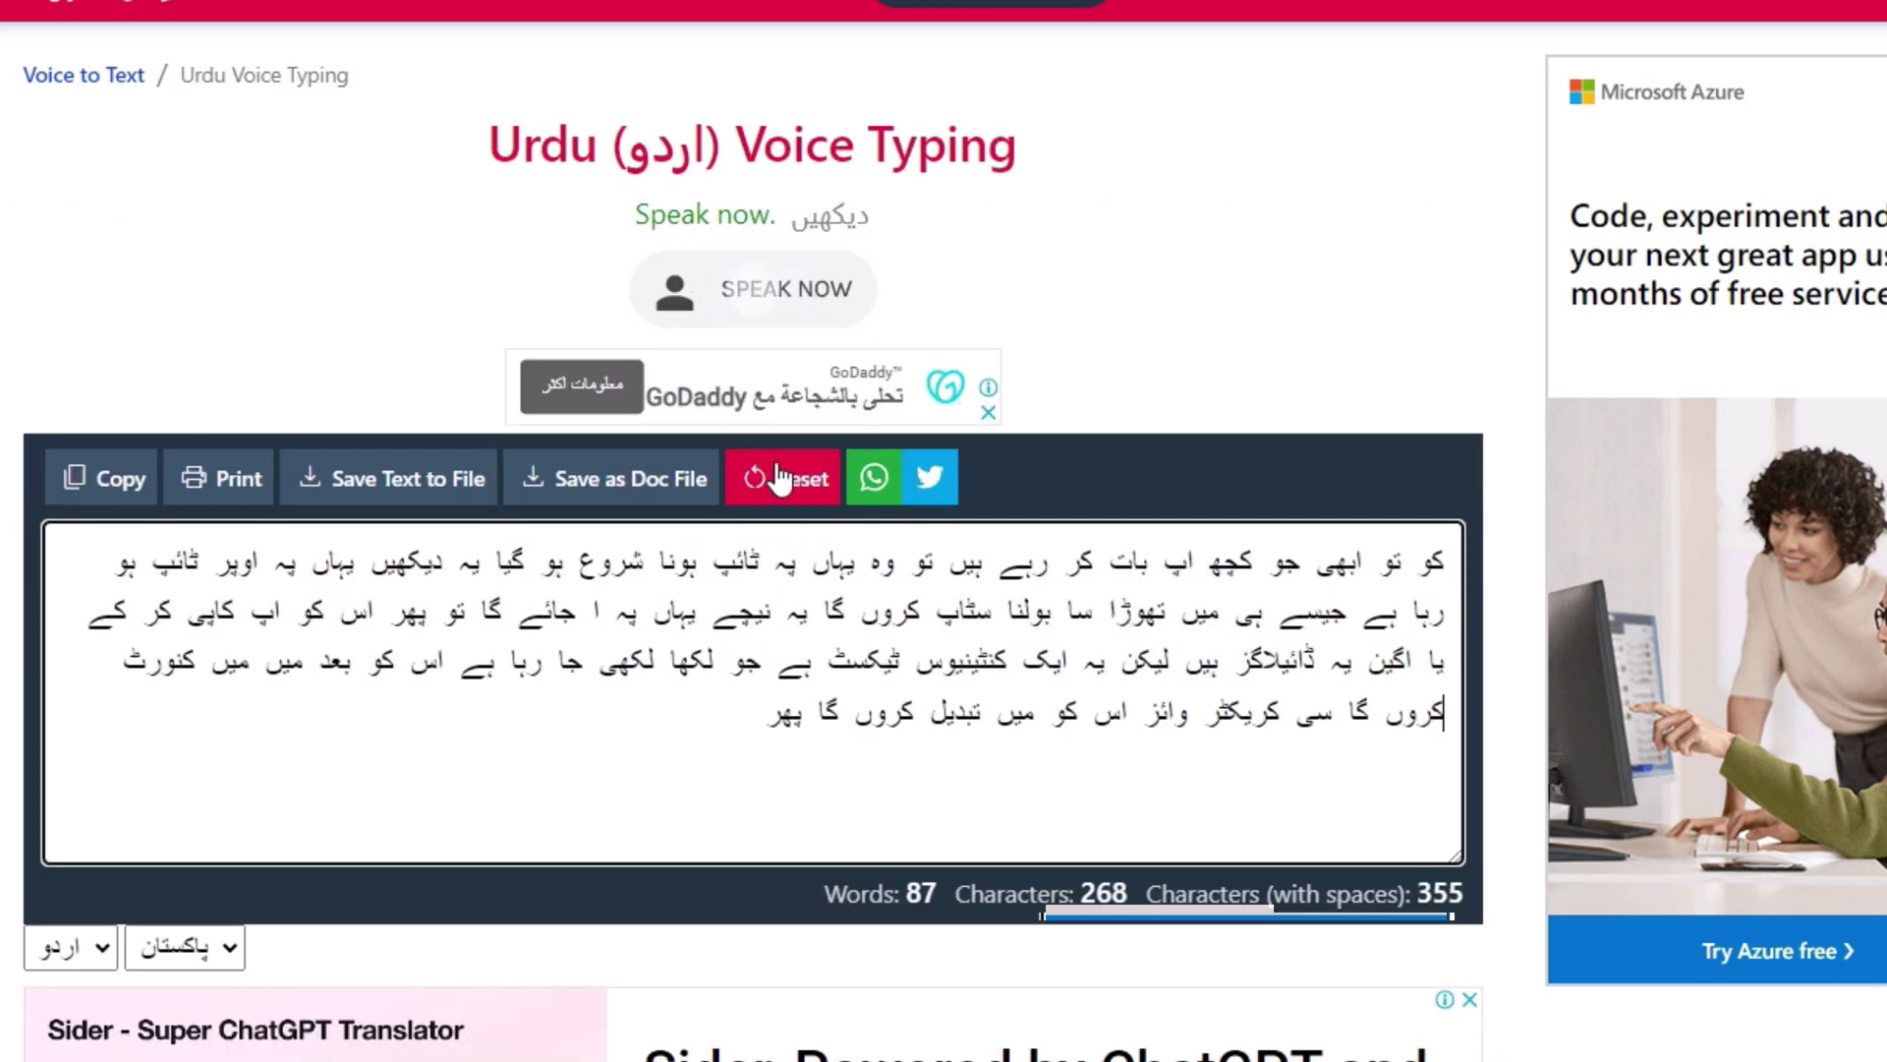
pyautogui.tripleClick(1040, 678)
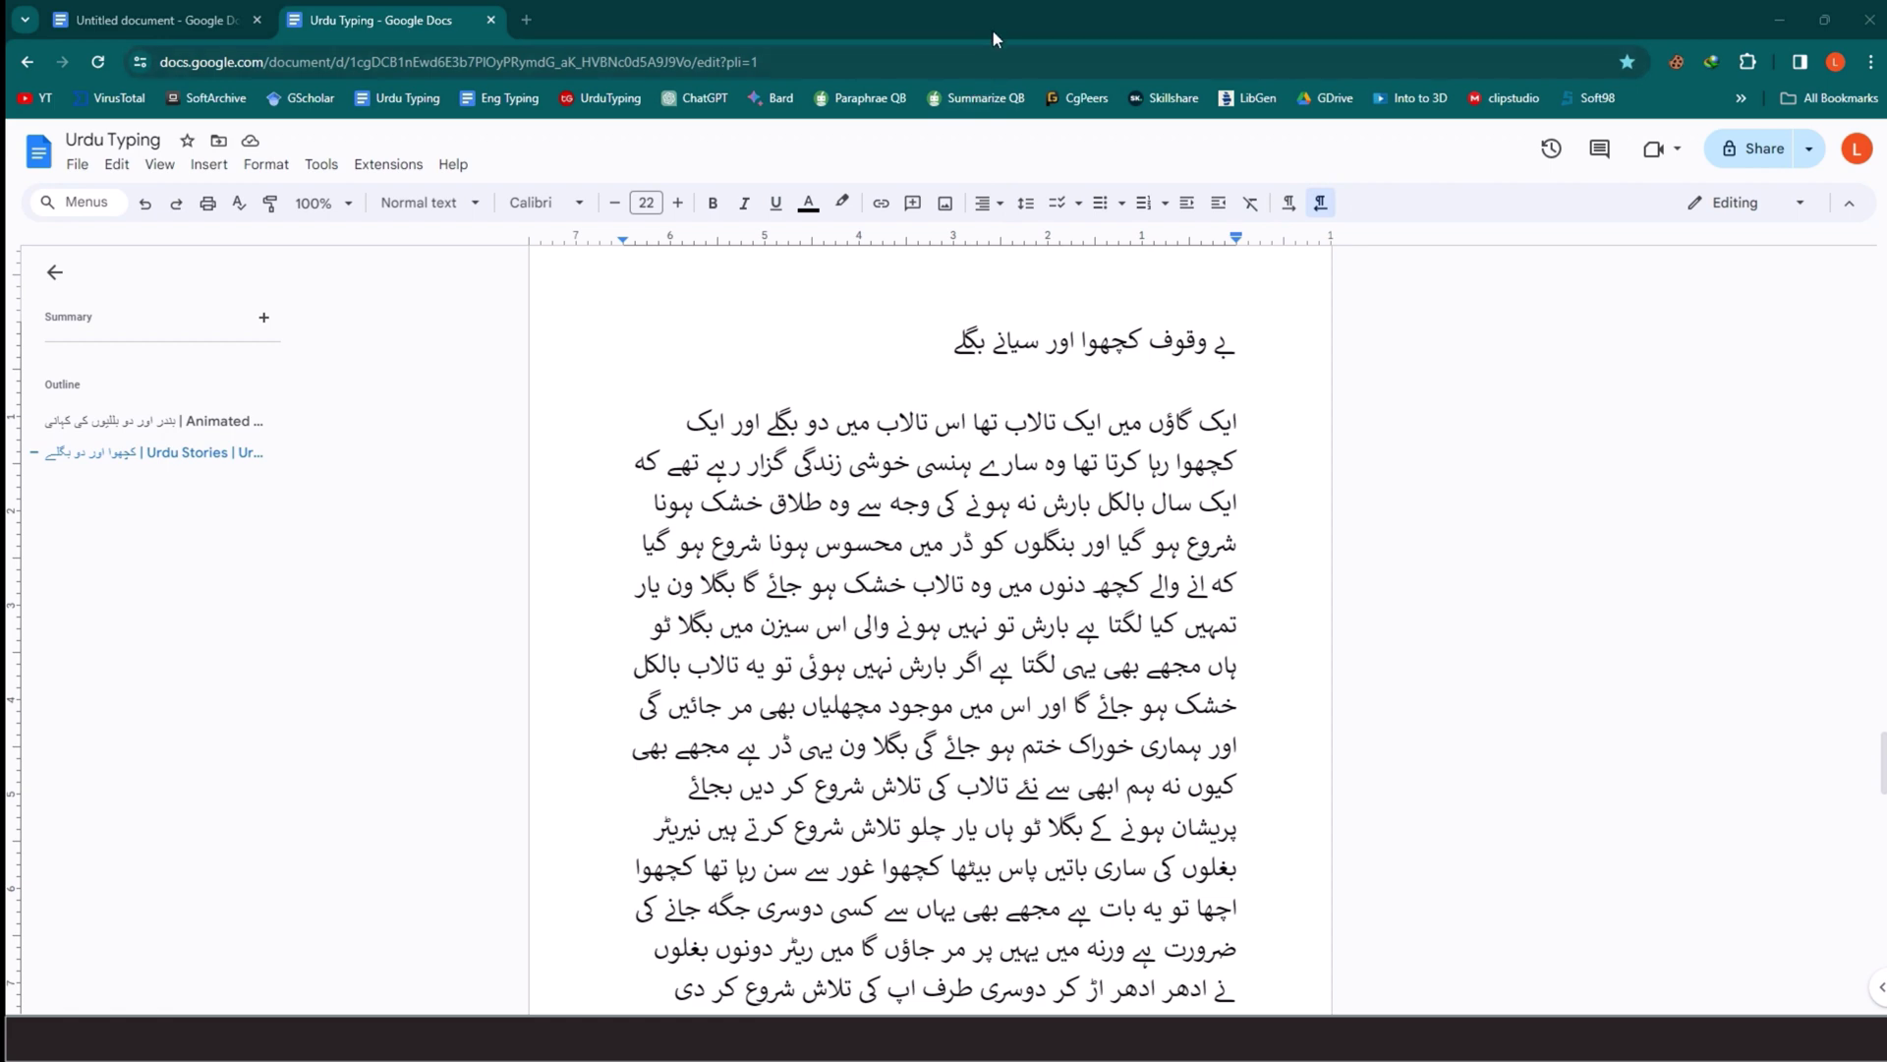
# Restore the maximized Chrome window with the Urdu Typing document to a smaller size
pyautogui.moveTo(980, 22)
pyautogui.mouseDown()
pyautogui.moveTo(891, 32)
pyautogui.moveTo(977, 476)
pyautogui.moveTo(828, 416)
pyautogui.moveTo(566, 383)
pyautogui.moveTo(2, 383)
pyautogui.mouseUp()
# Snap Chrome to the left half, with Excel's Book1 on the right, and select cells A3, B4 and C4
pyautogui.press('Return')
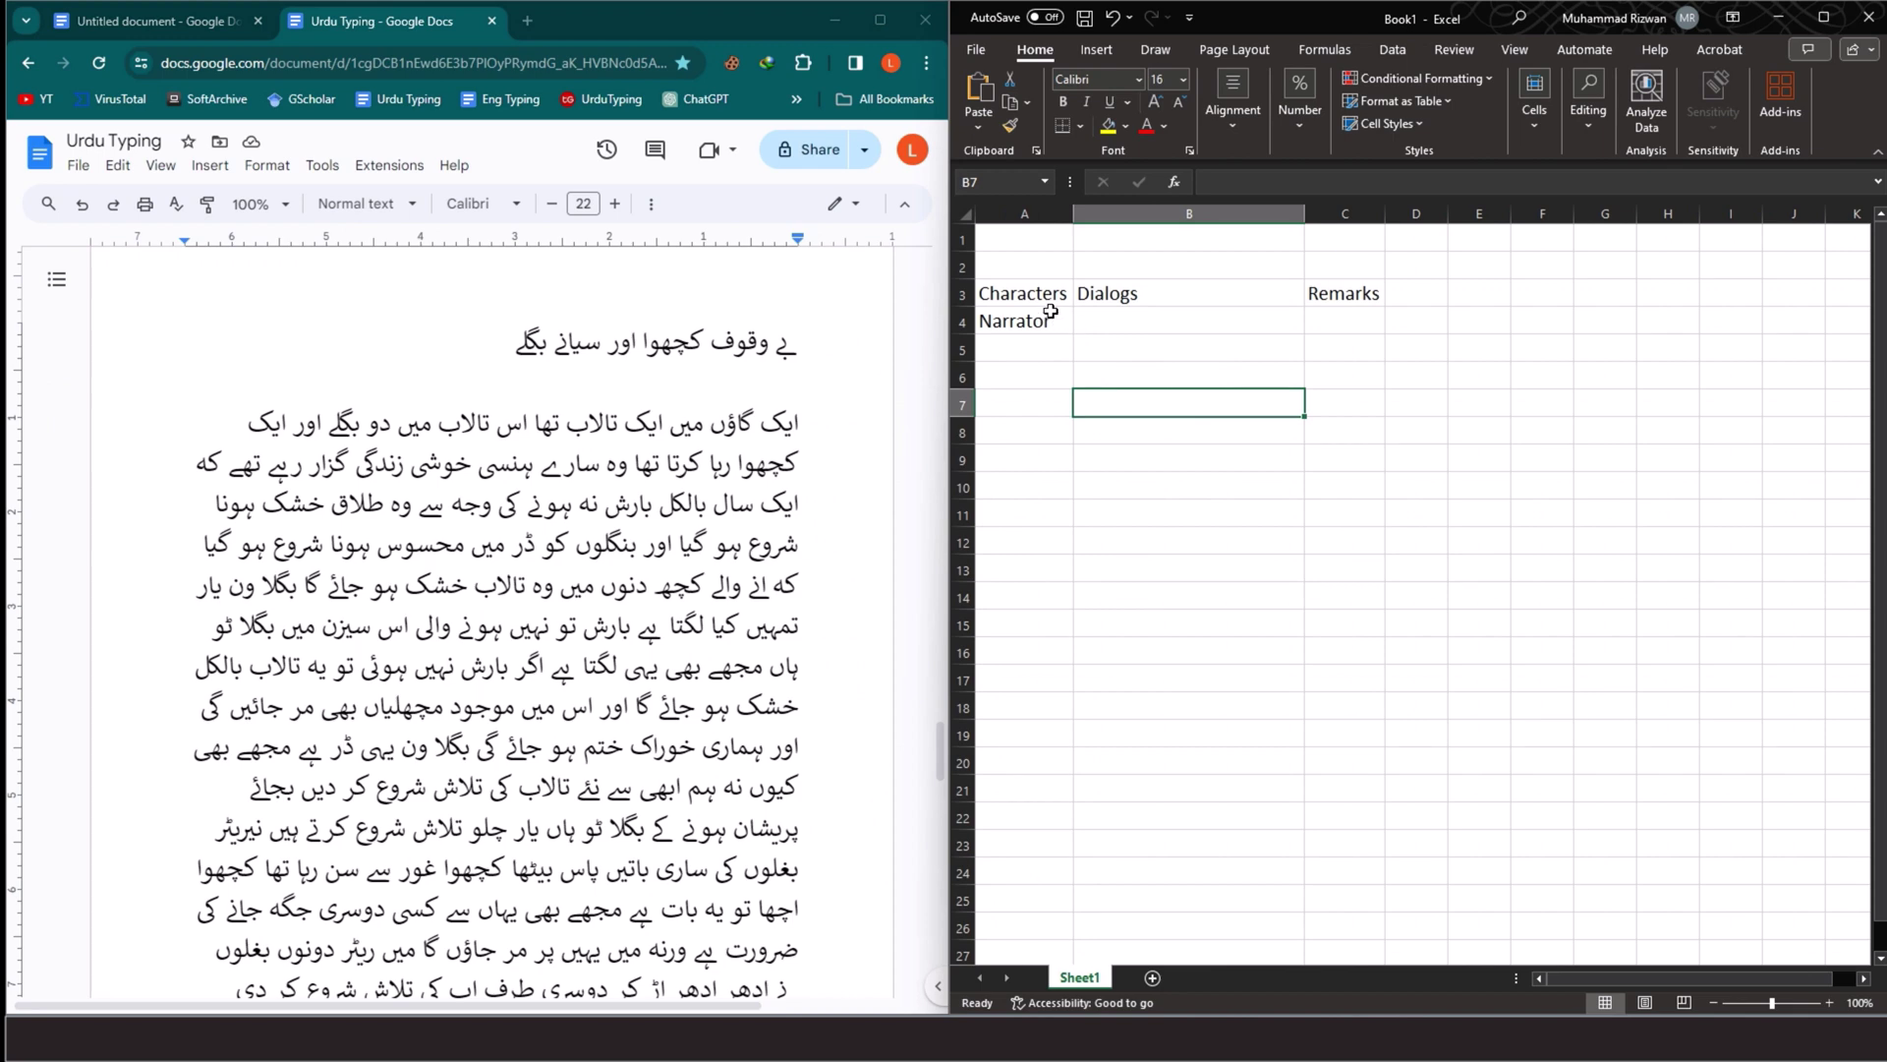
pyautogui.click(1040, 295)
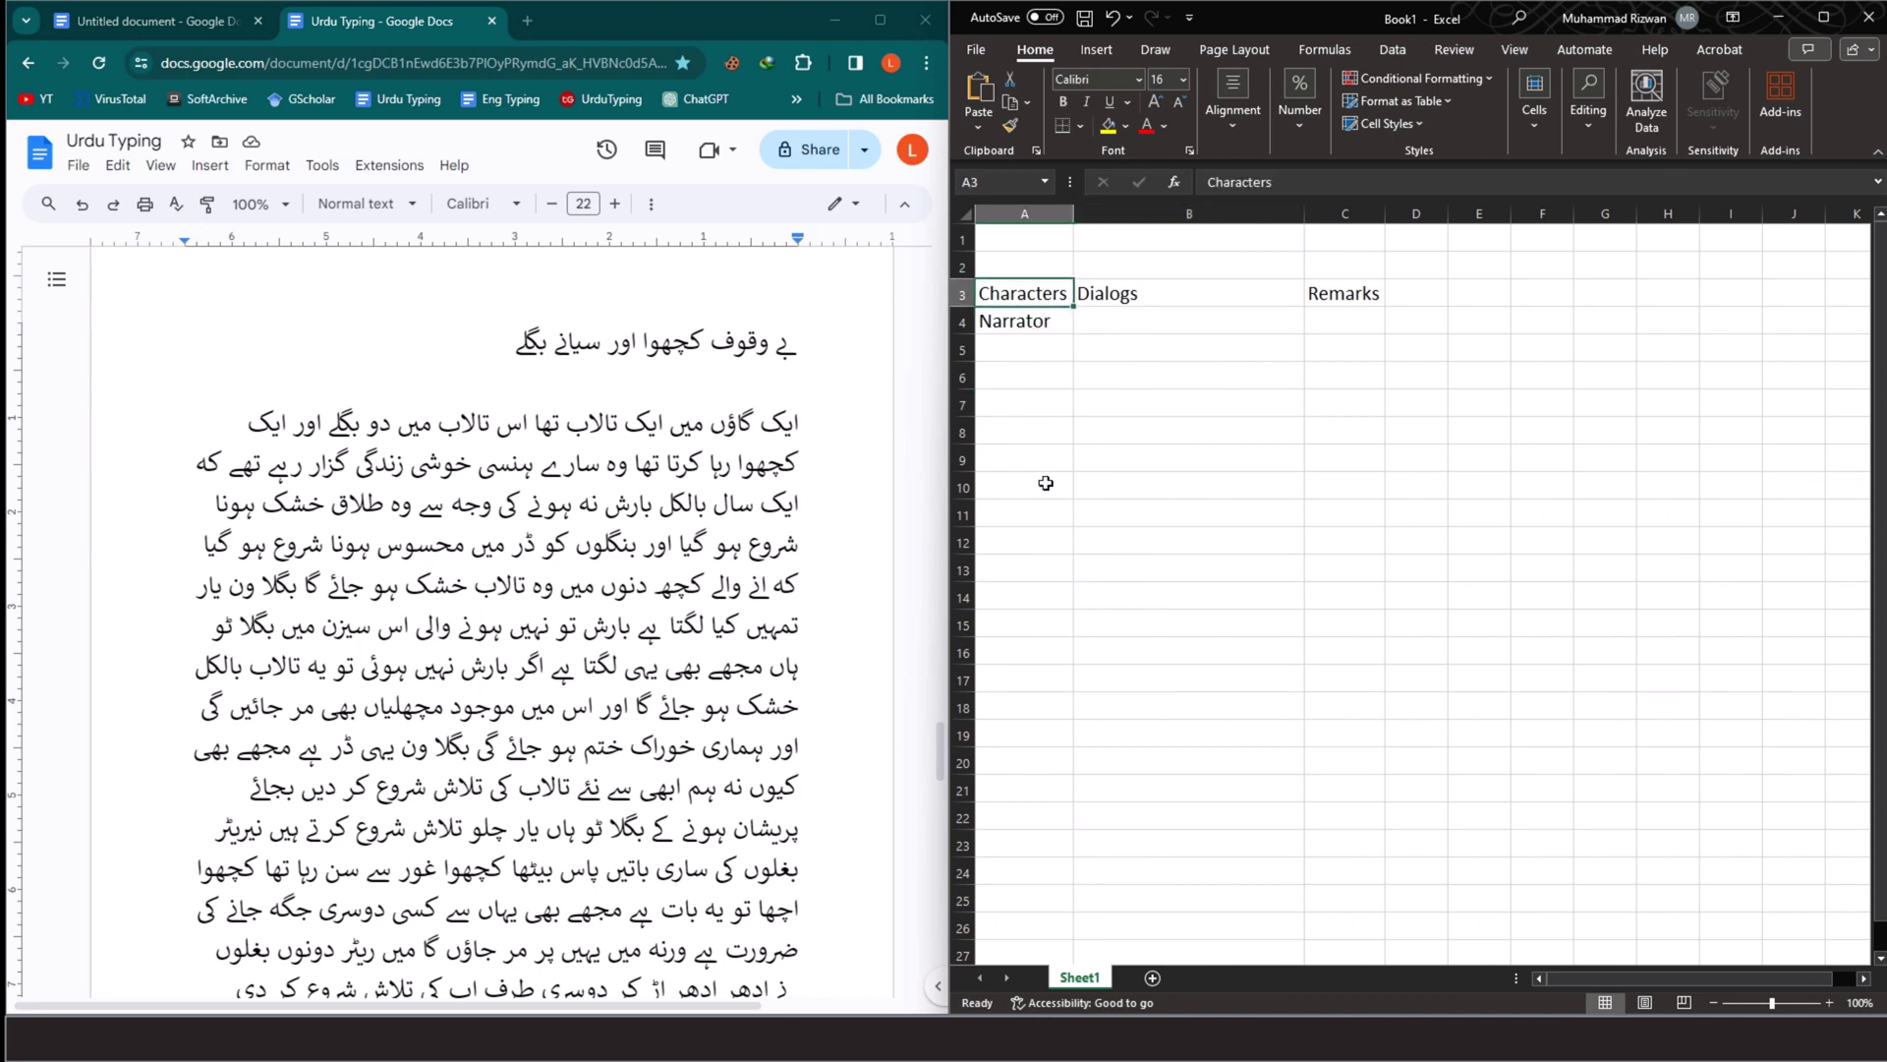
pyautogui.click(1165, 320)
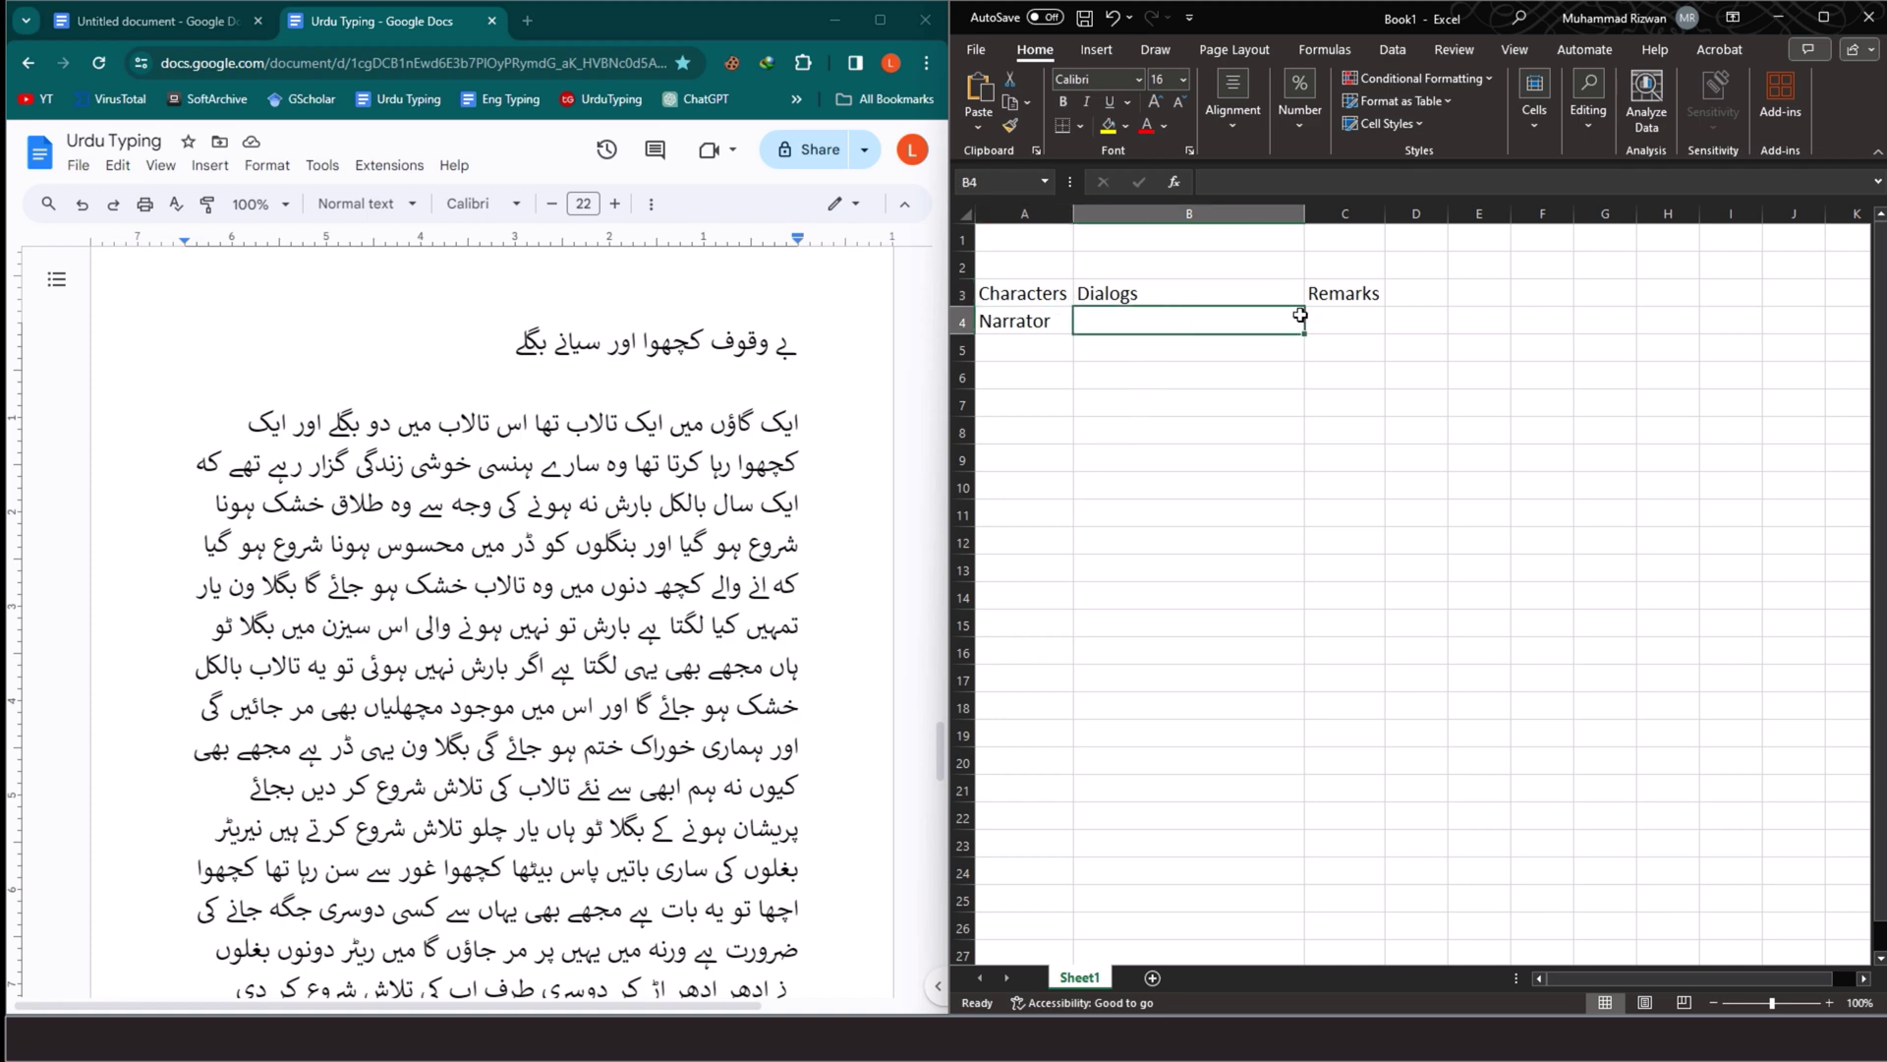
pyautogui.click(1339, 317)
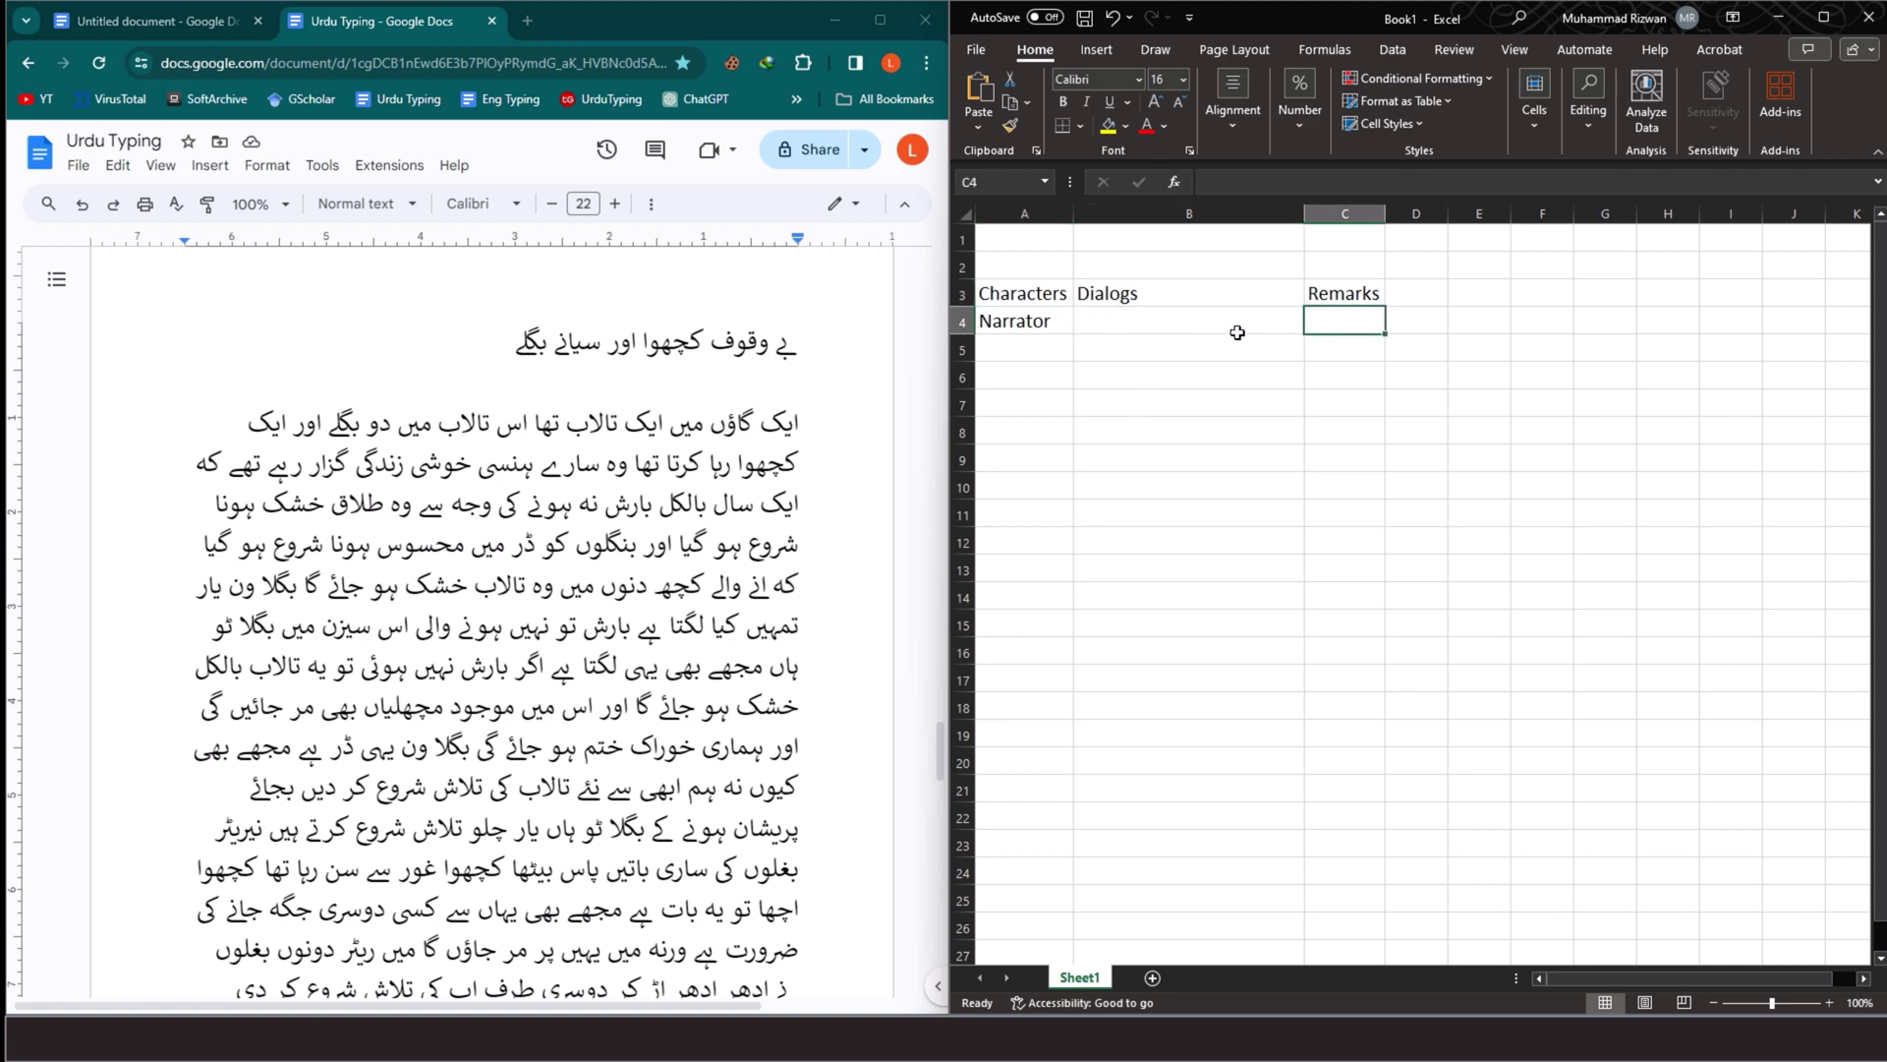
pyautogui.click(1090, 335)
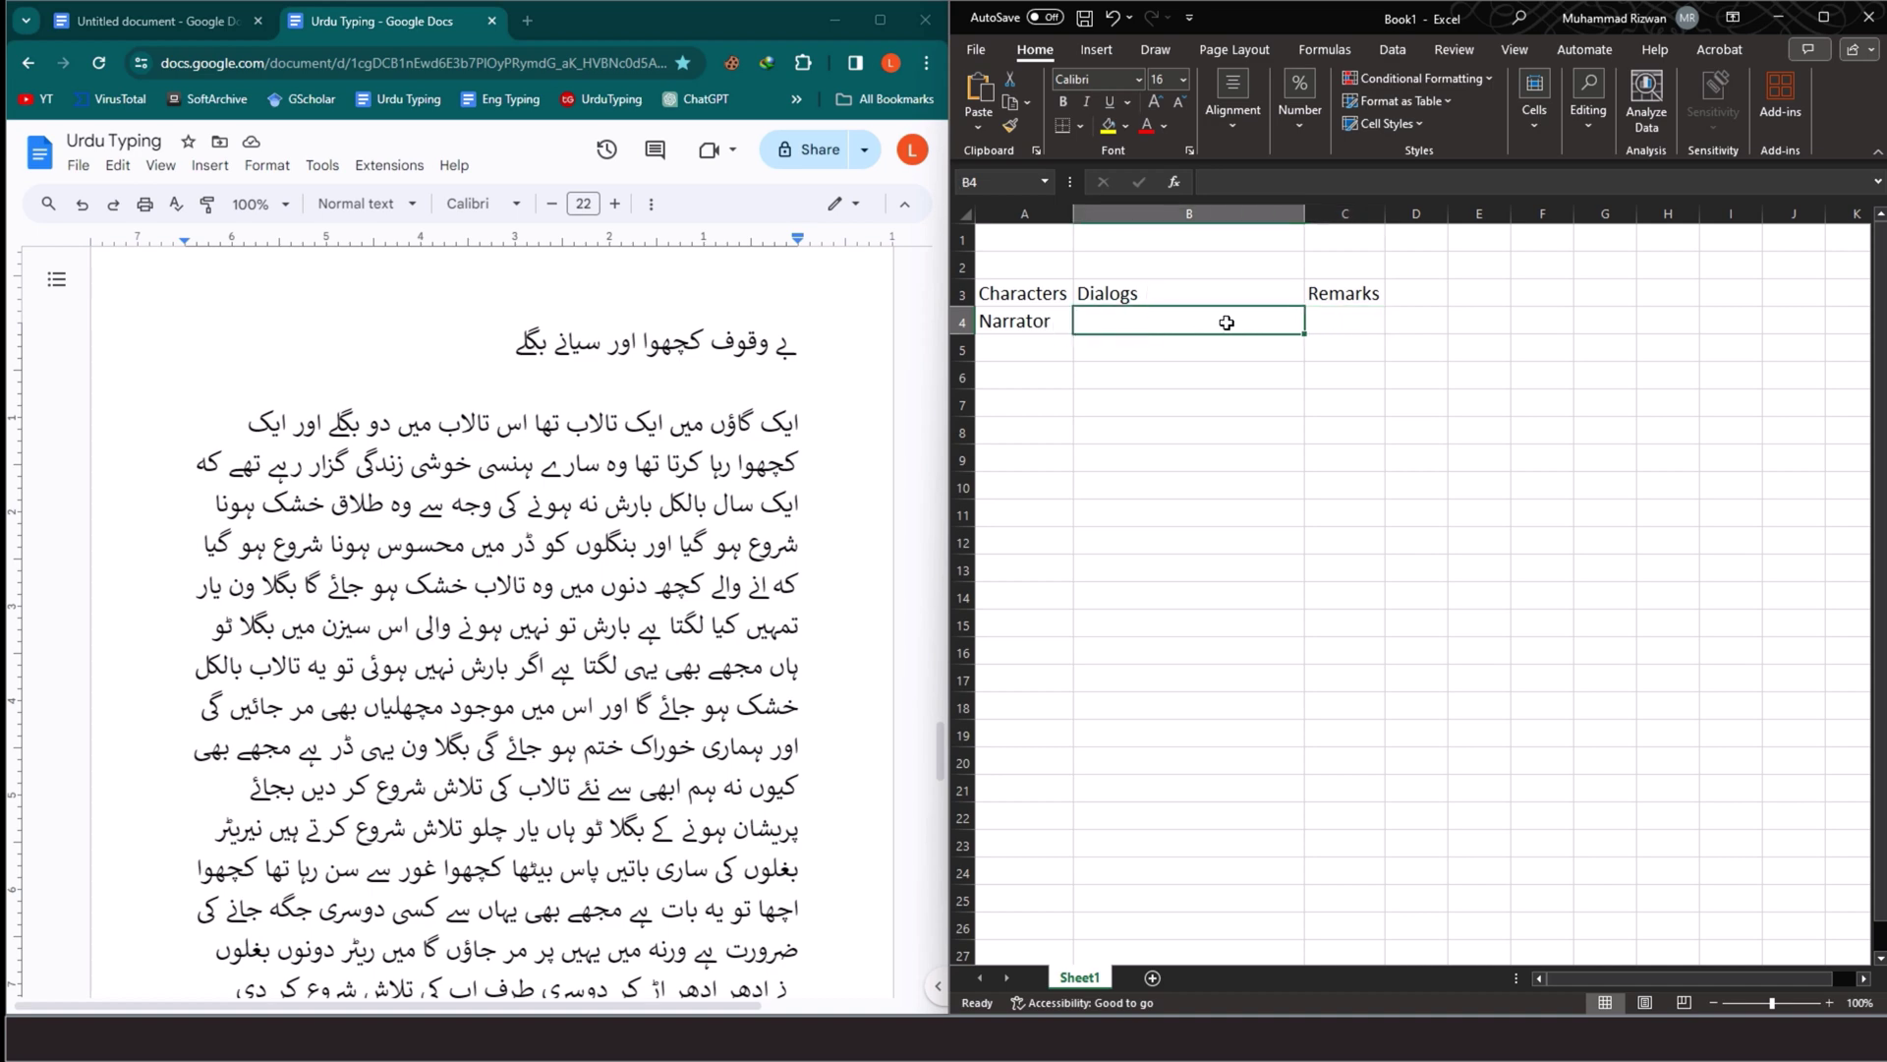
pyautogui.click(1331, 320)
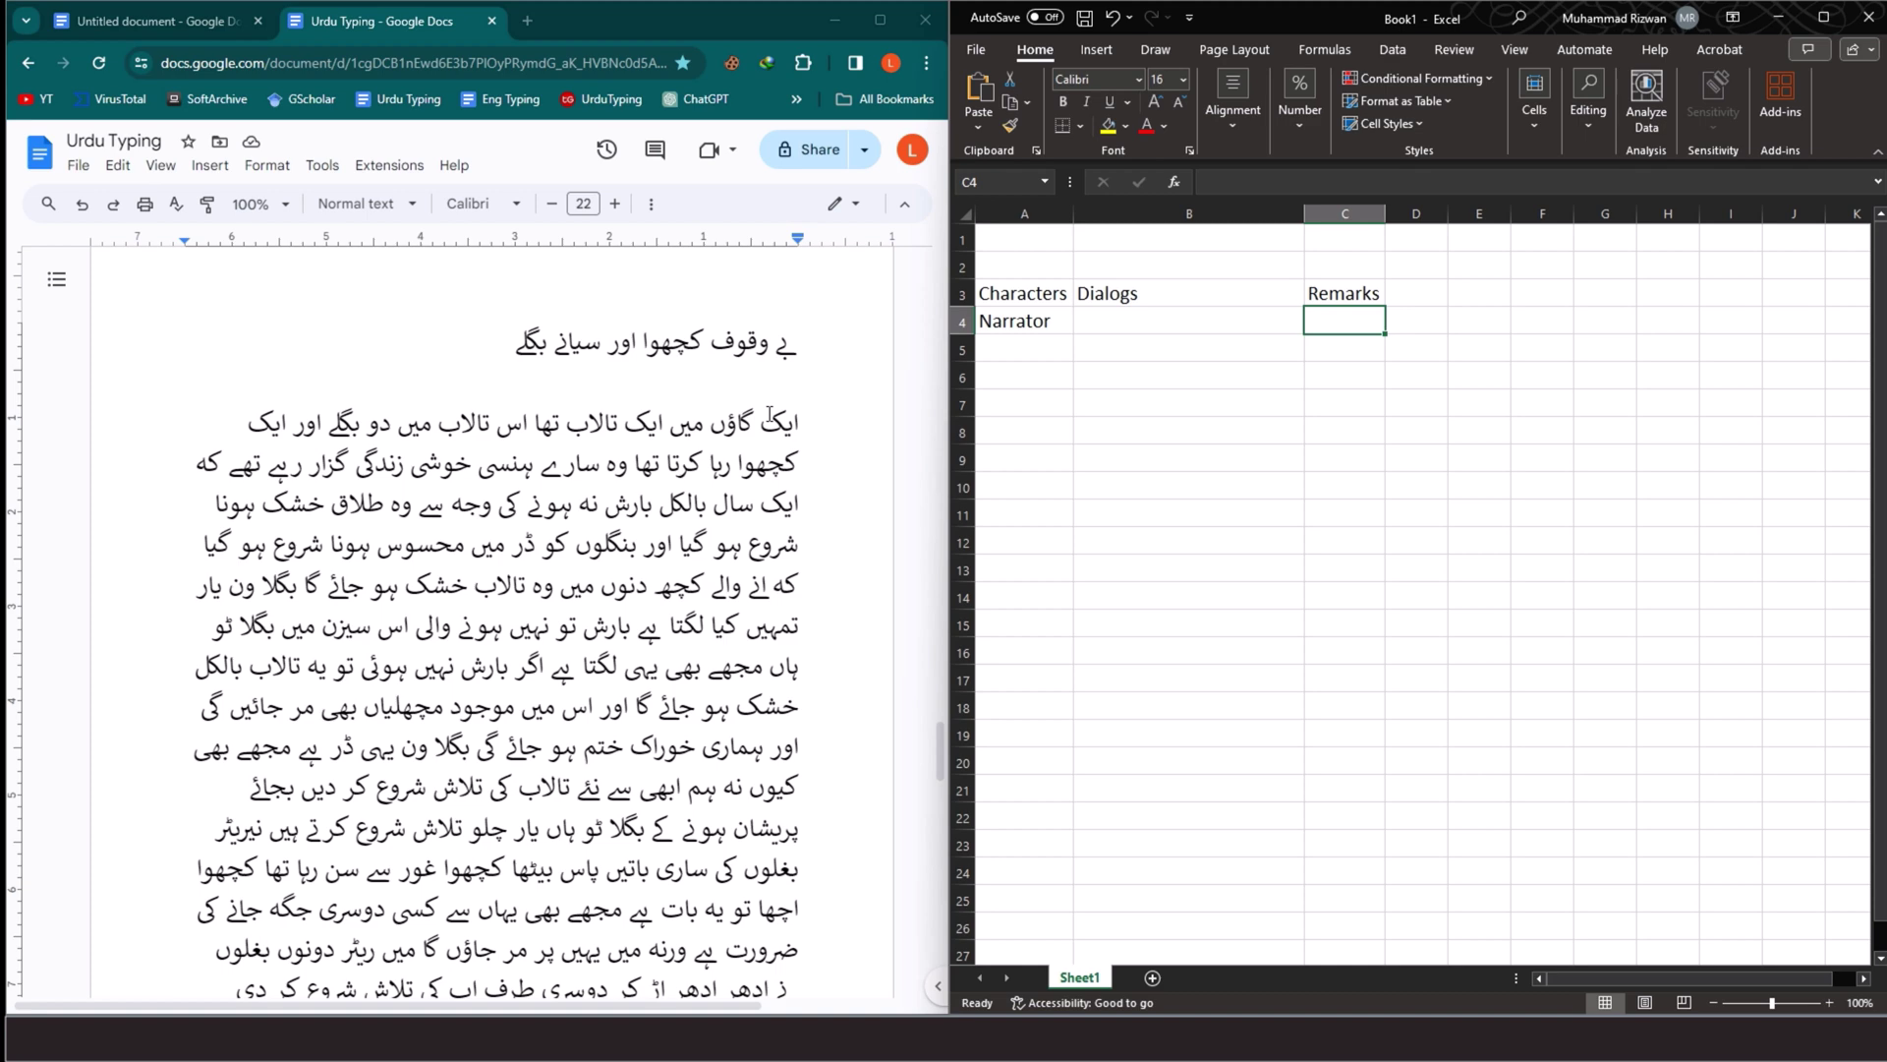
# Paste the Urdu story title from the document into cell B2
pyautogui.tripleClick(772, 344)
pyautogui.hotkey('ctrl', 'c')
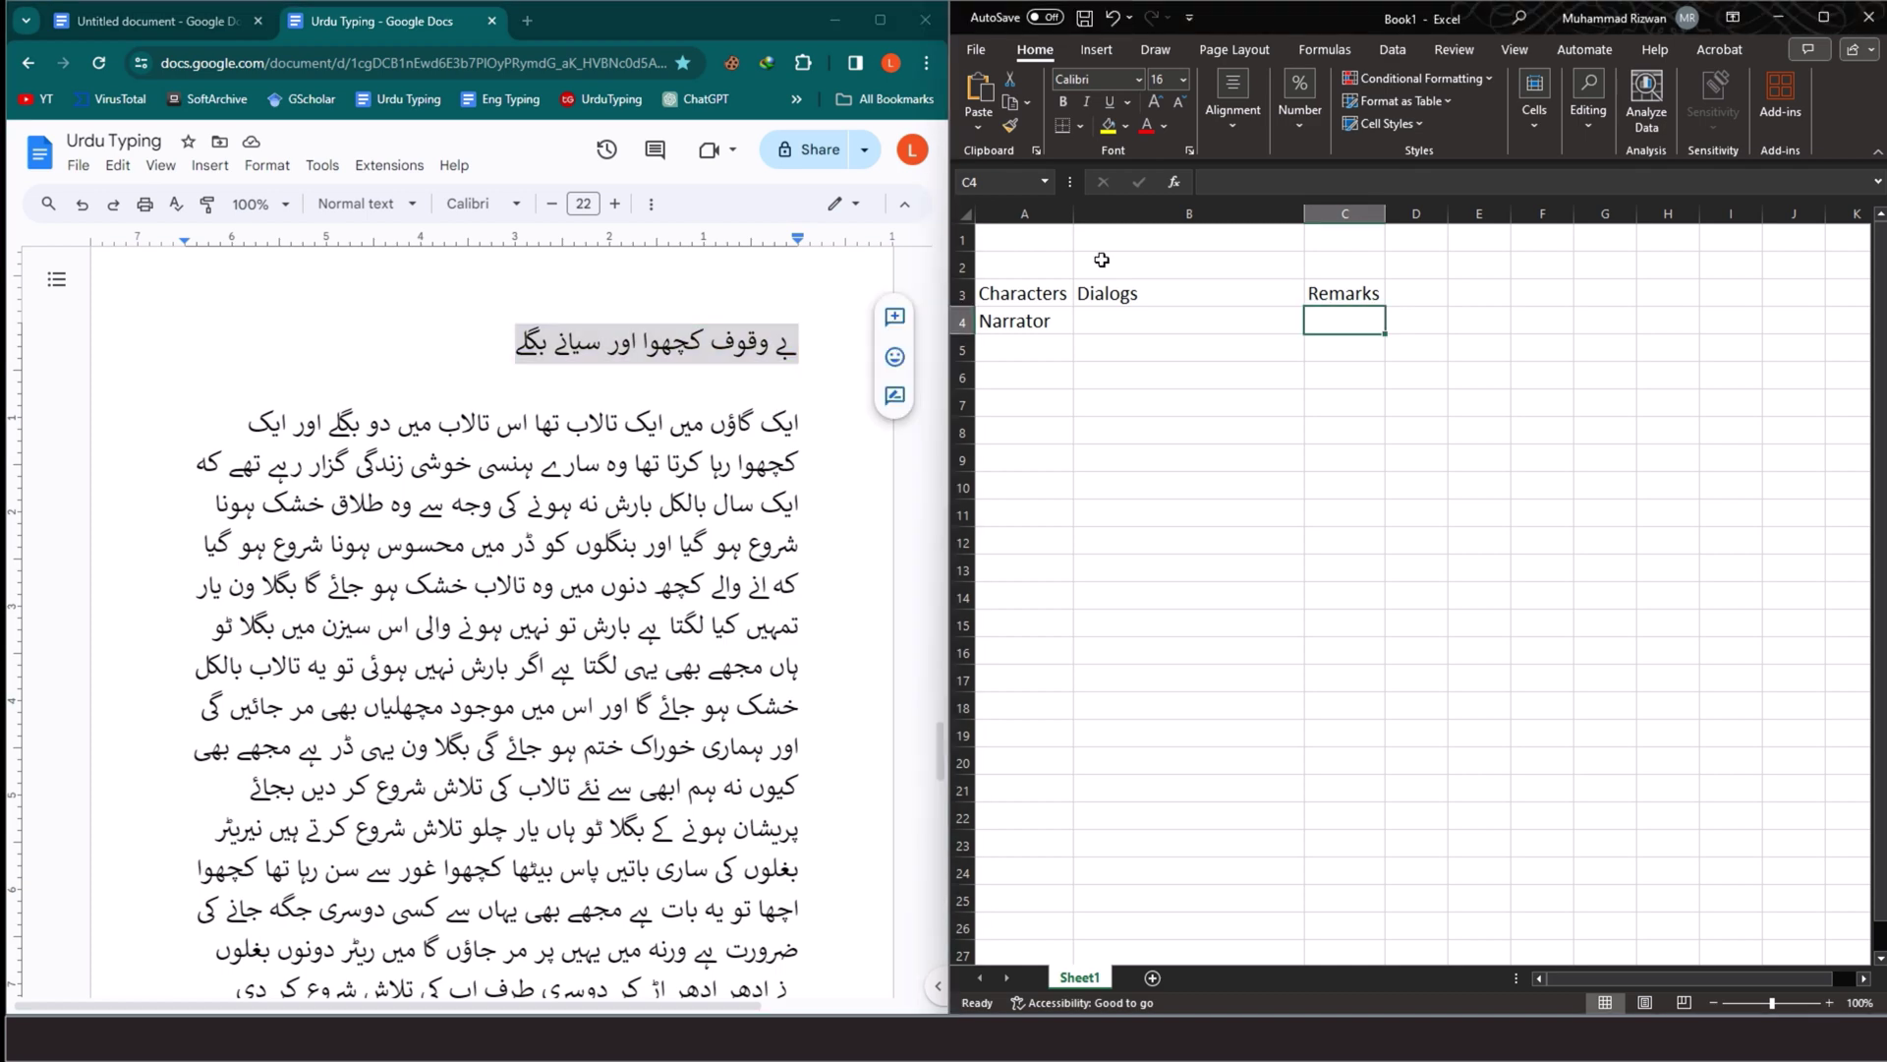
pyautogui.click(1102, 260)
pyautogui.hotkey('ctrl', 'v')
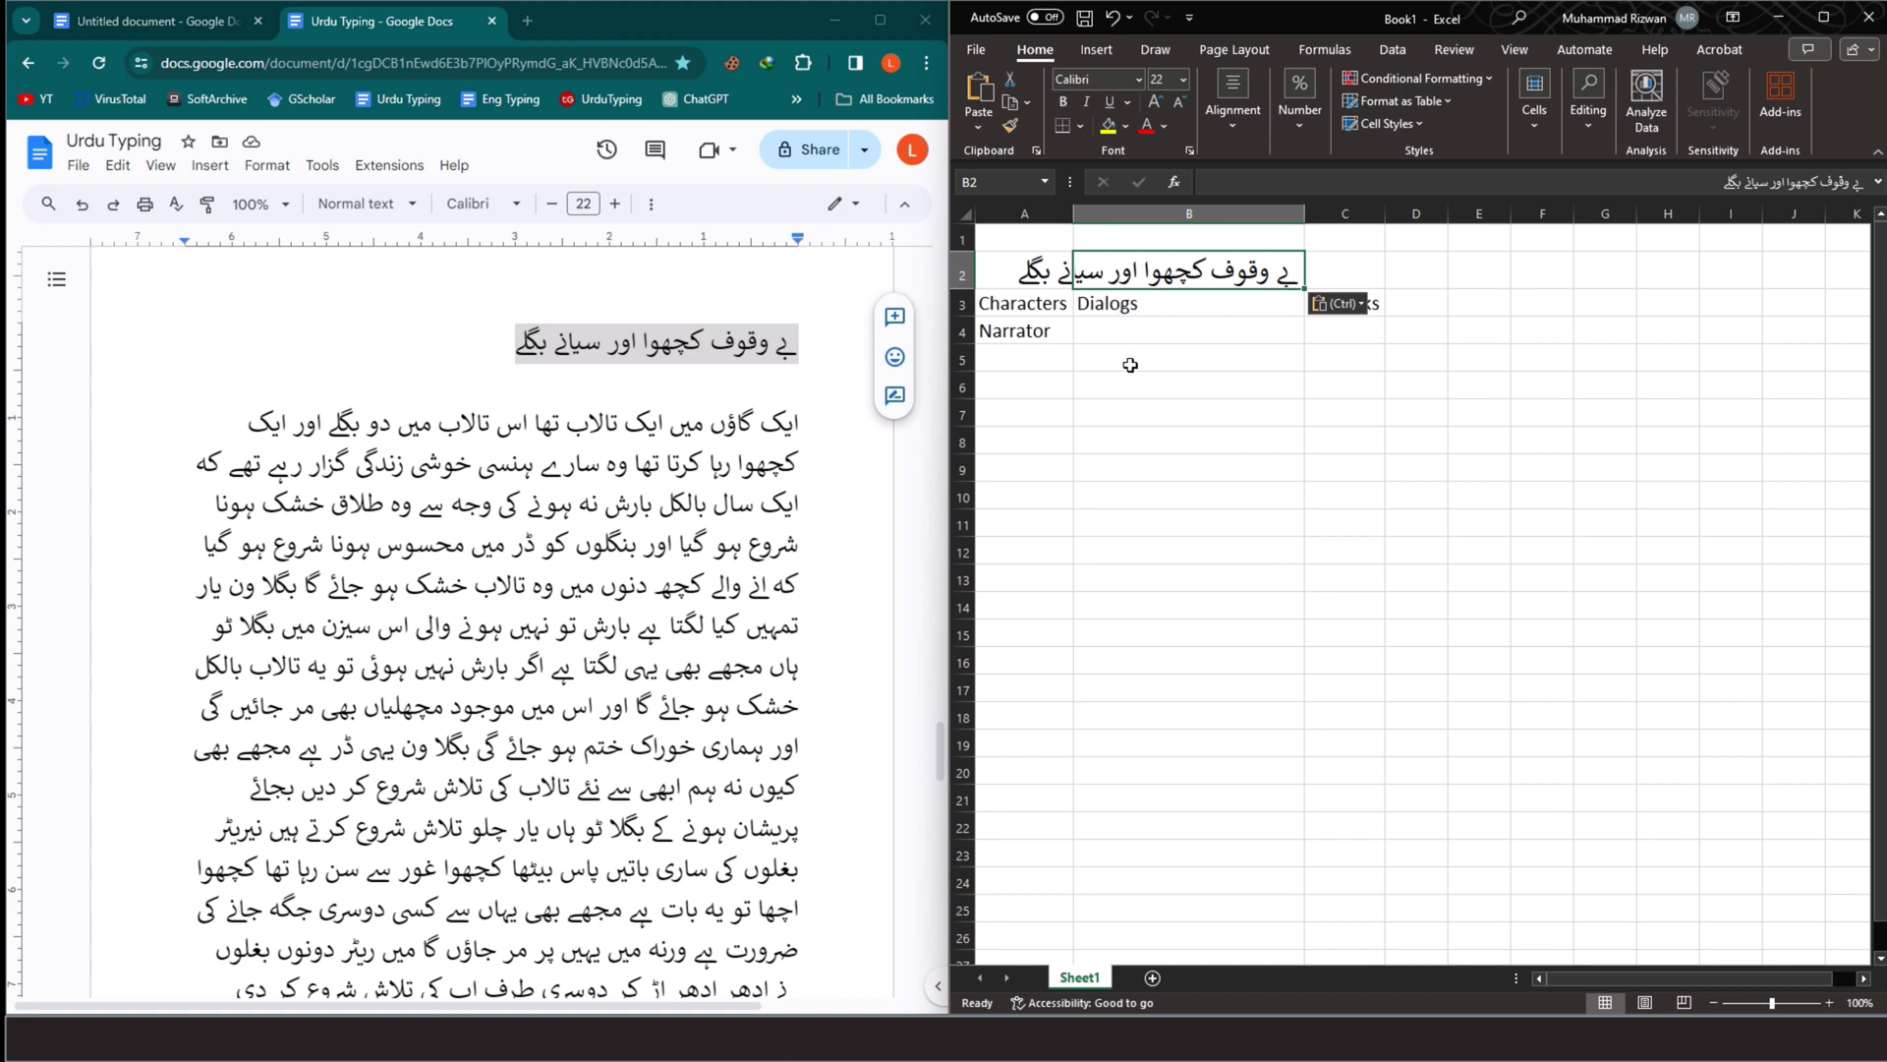
pyautogui.click(1128, 362)
# Move the story's first paragraph from the document into cell B4 beside Narrator
pyautogui.click(1093, 328)
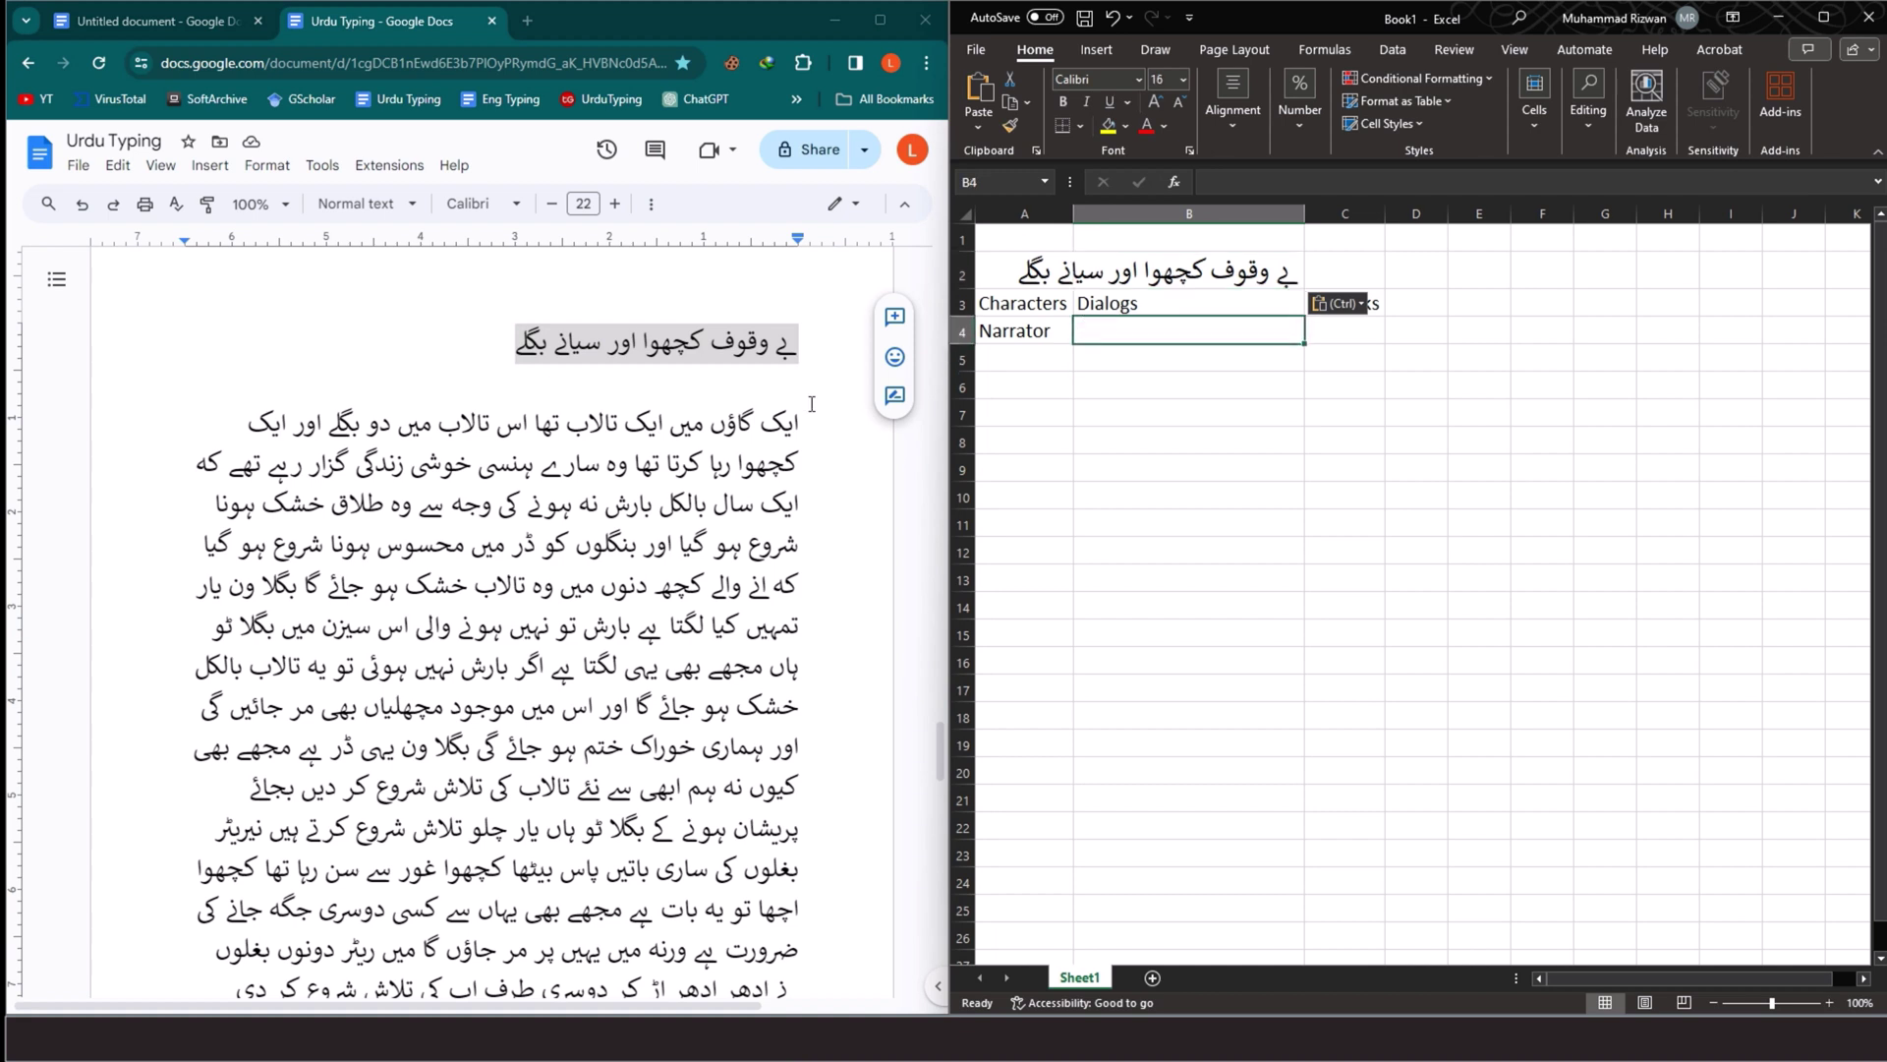
pyautogui.moveTo(812, 403); pyautogui.dragTo(698, 488)
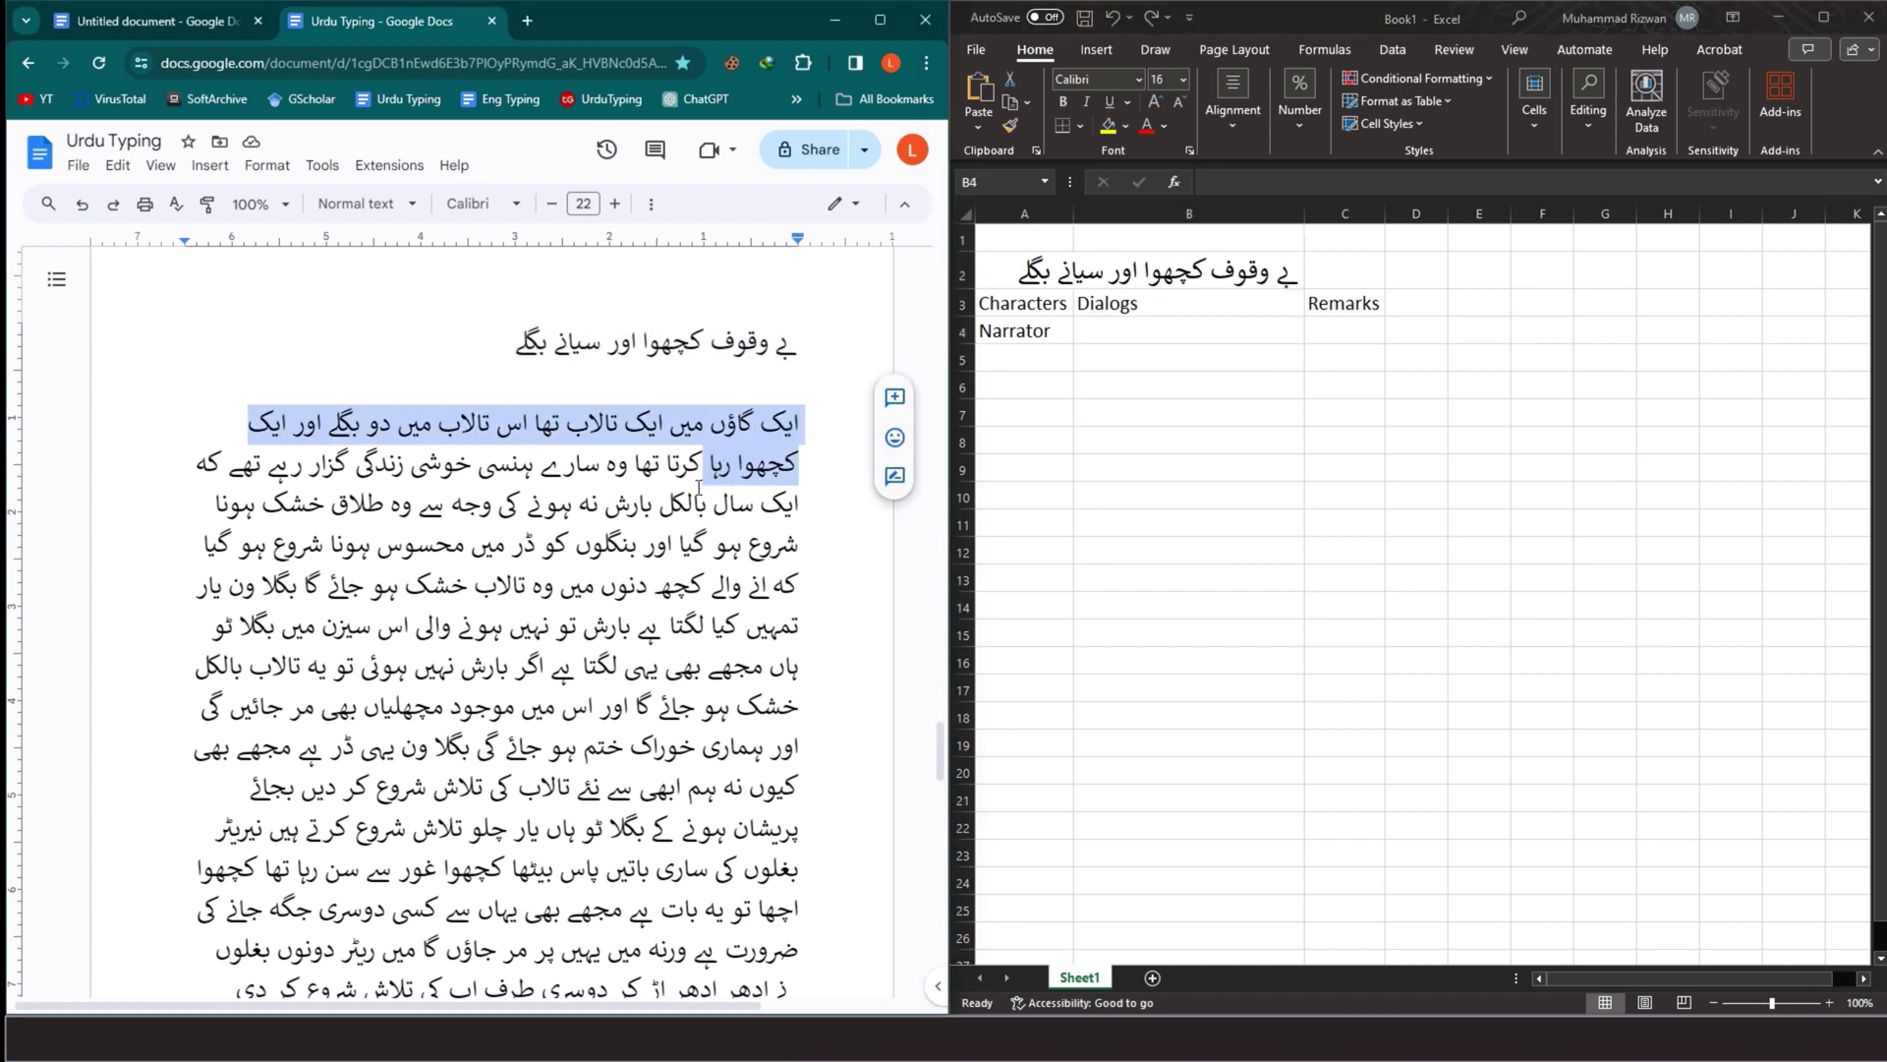
pyautogui.moveTo(698, 488); pyautogui.dragTo(295, 587)
pyautogui.press('BackSpace')
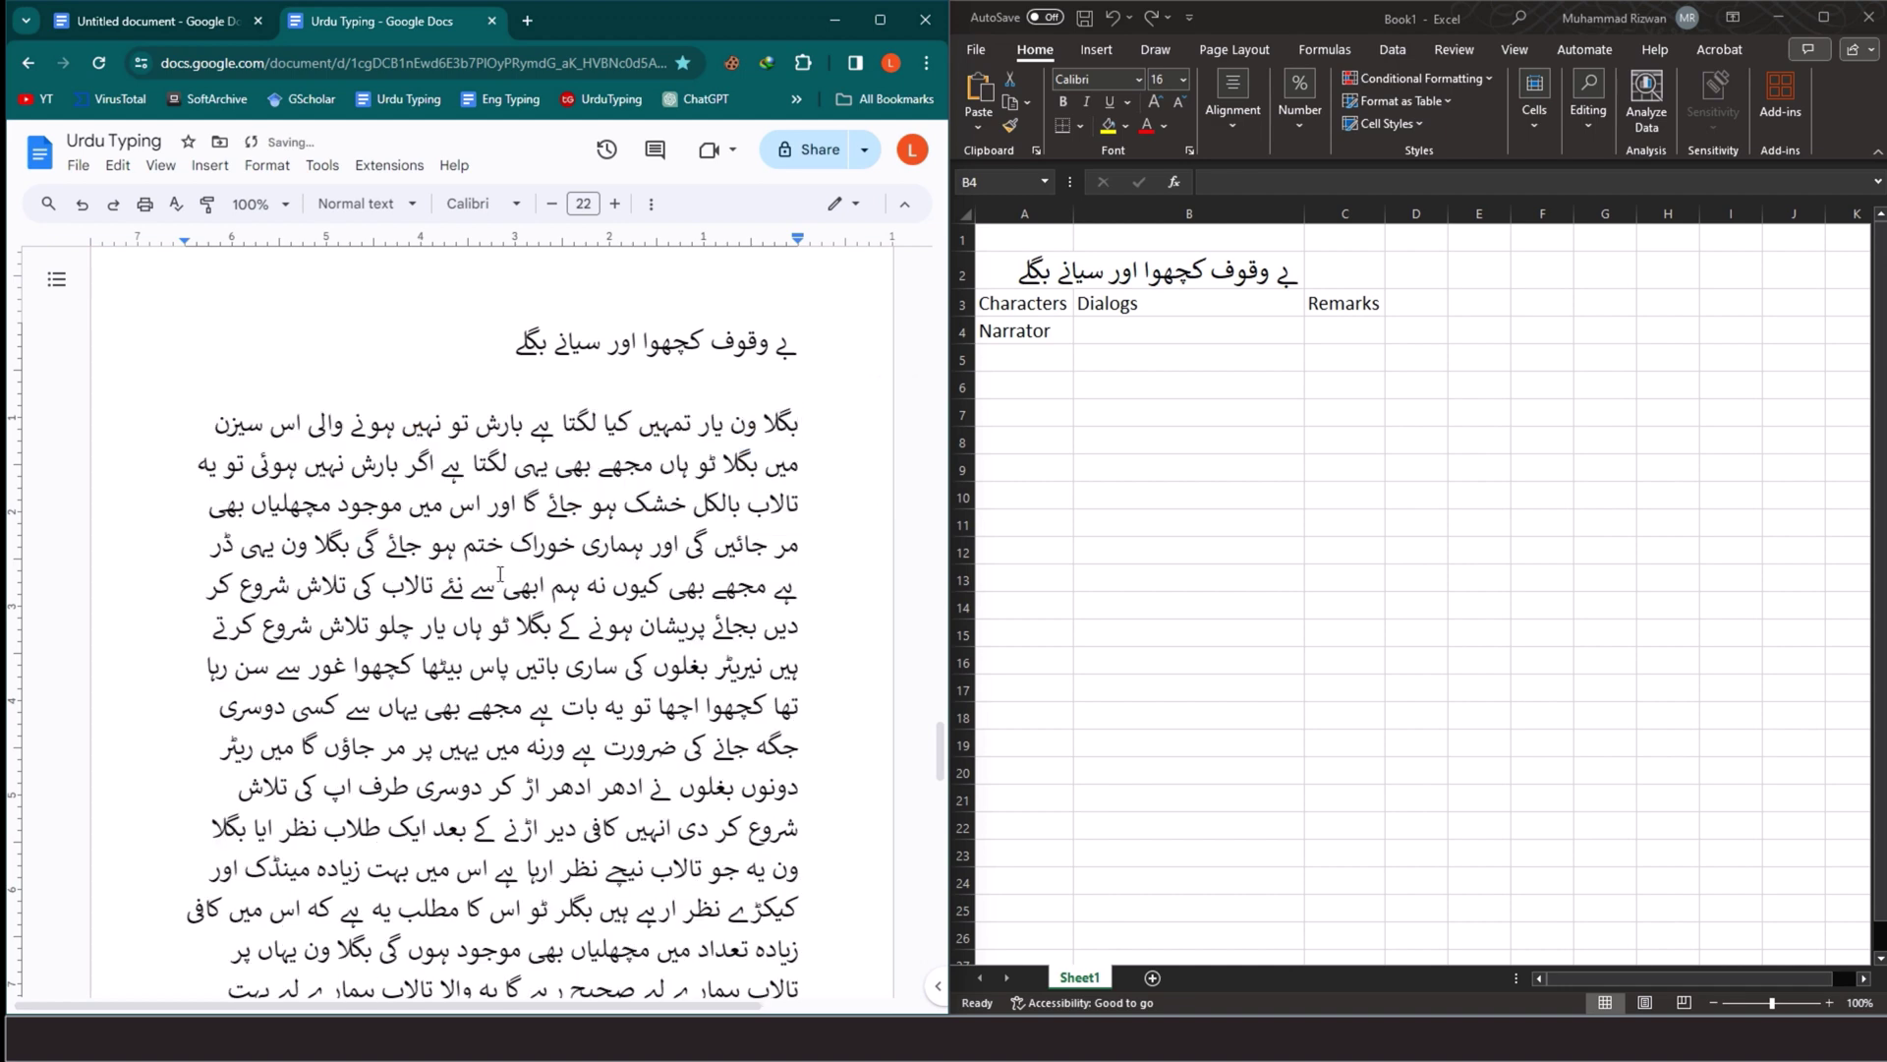
pyautogui.click(1160, 330)
pyautogui.hotkey('ctrl', 'v')
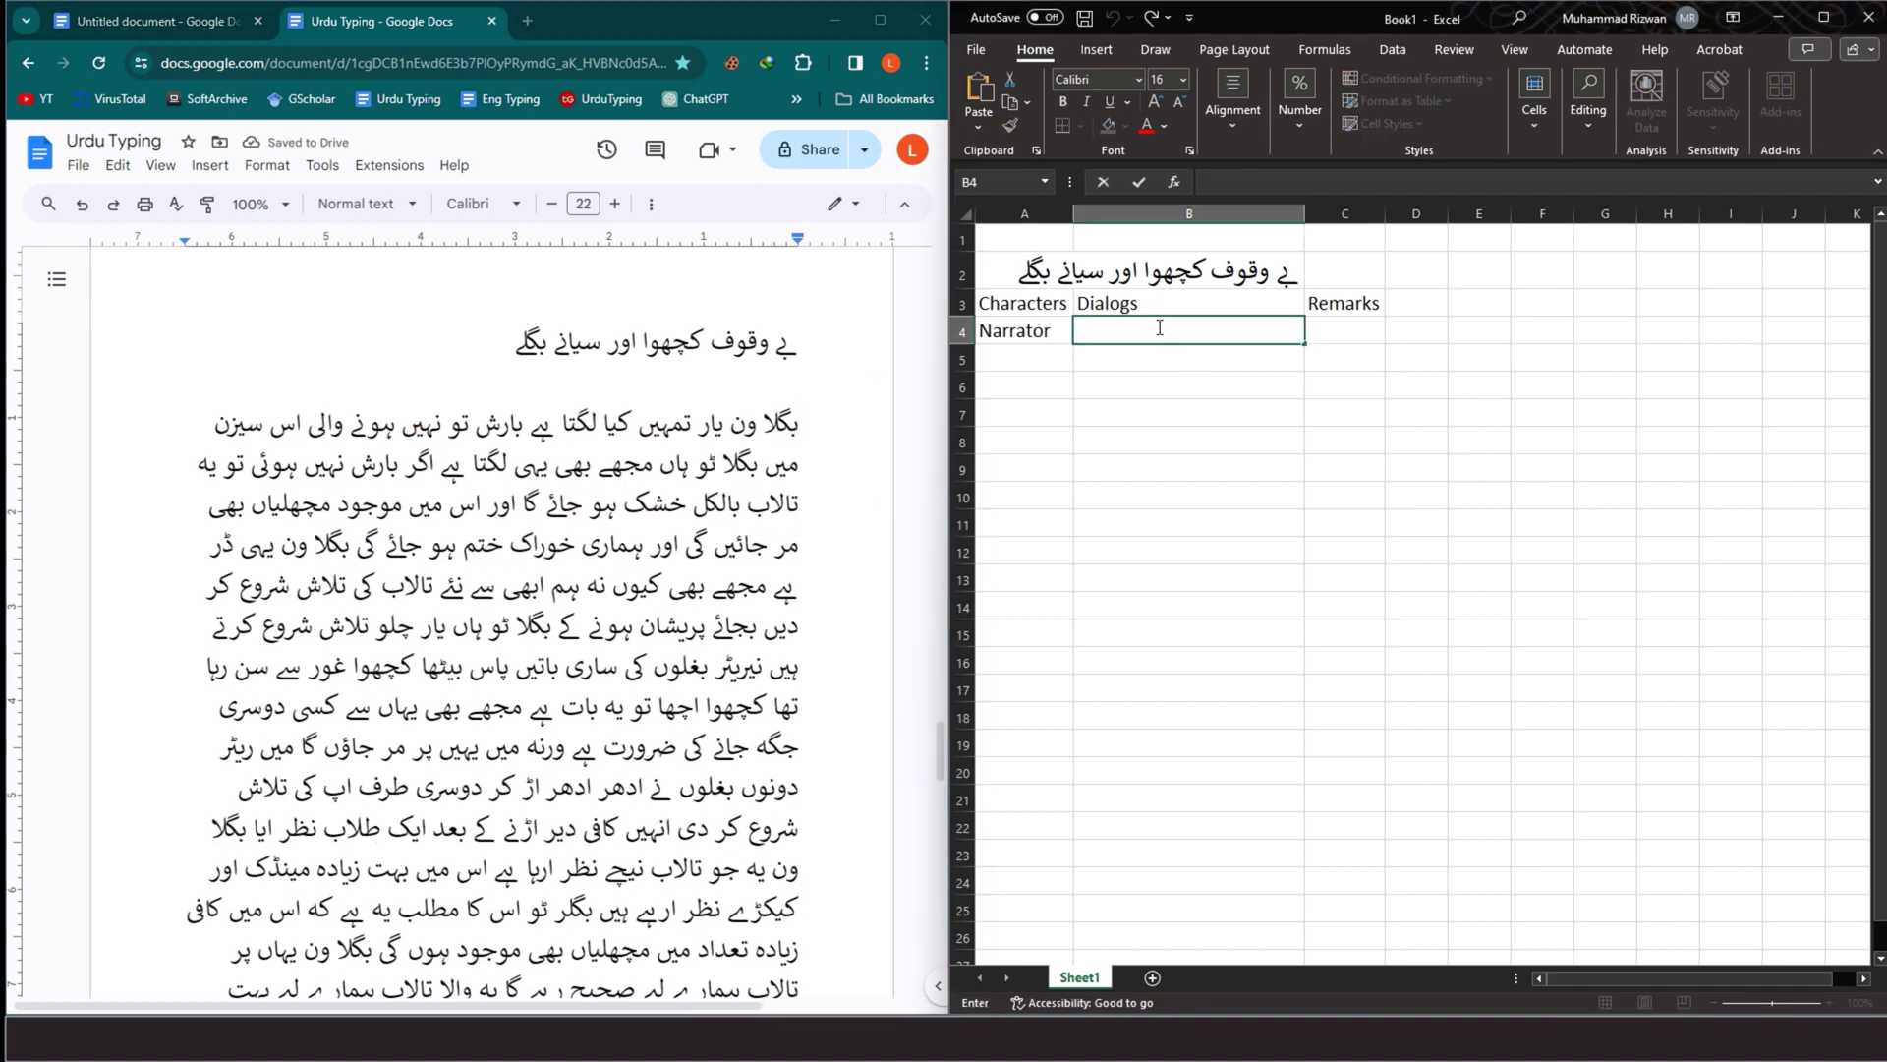
pyautogui.click(1229, 632)
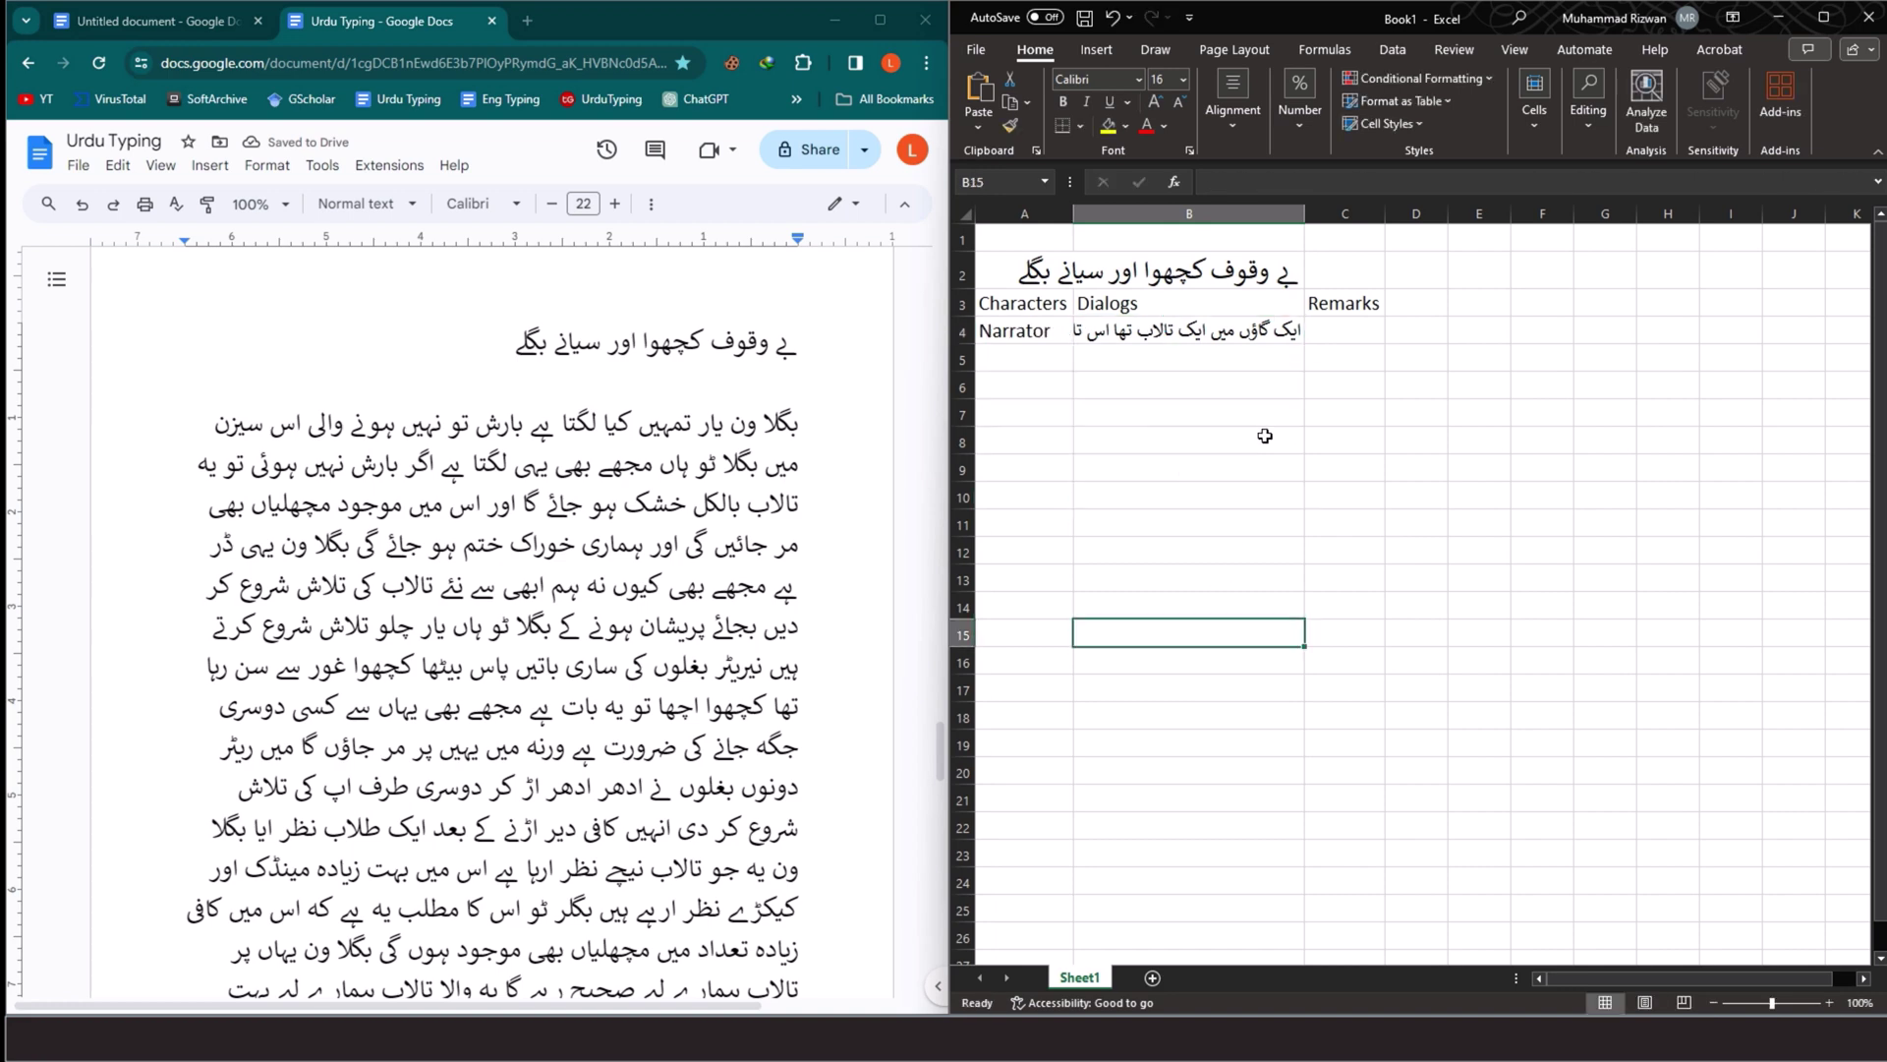
pyautogui.click(1246, 335)
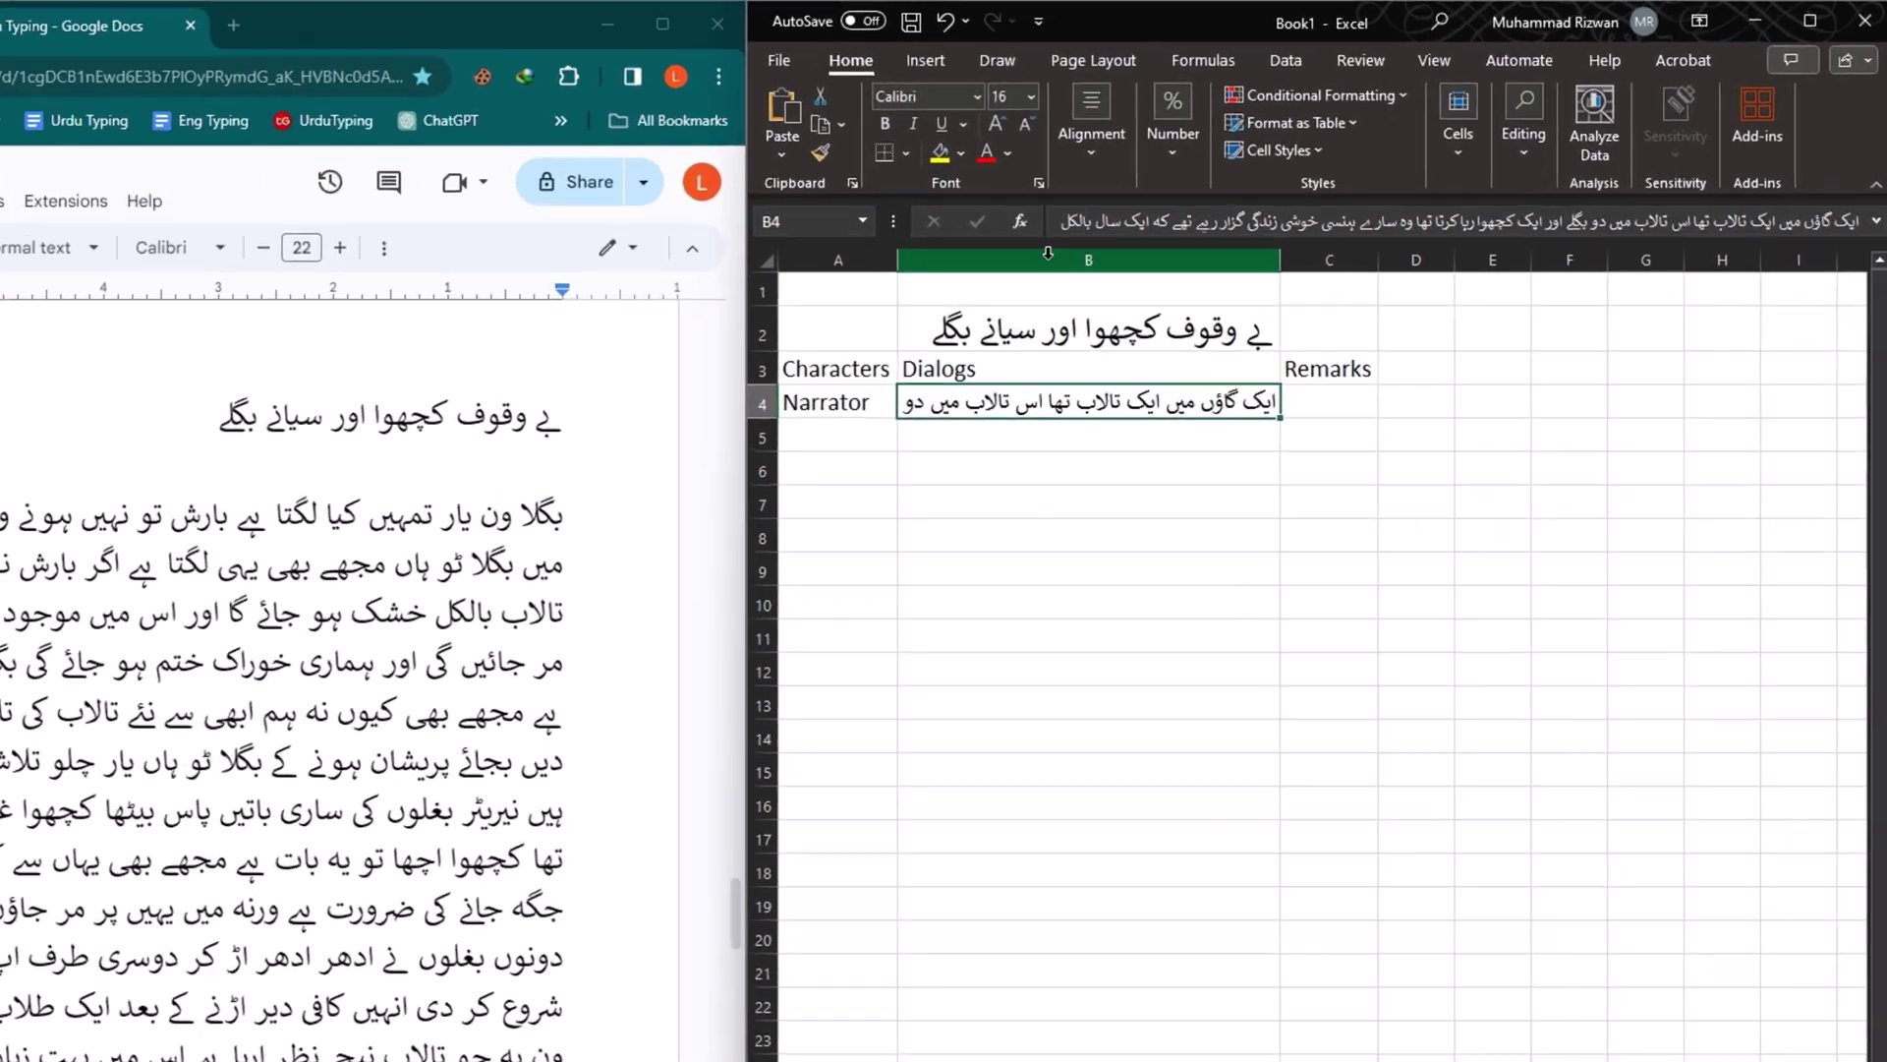
# Turn on text wrapping for the whole Dialogs column B
pyautogui.click(1230, 213)
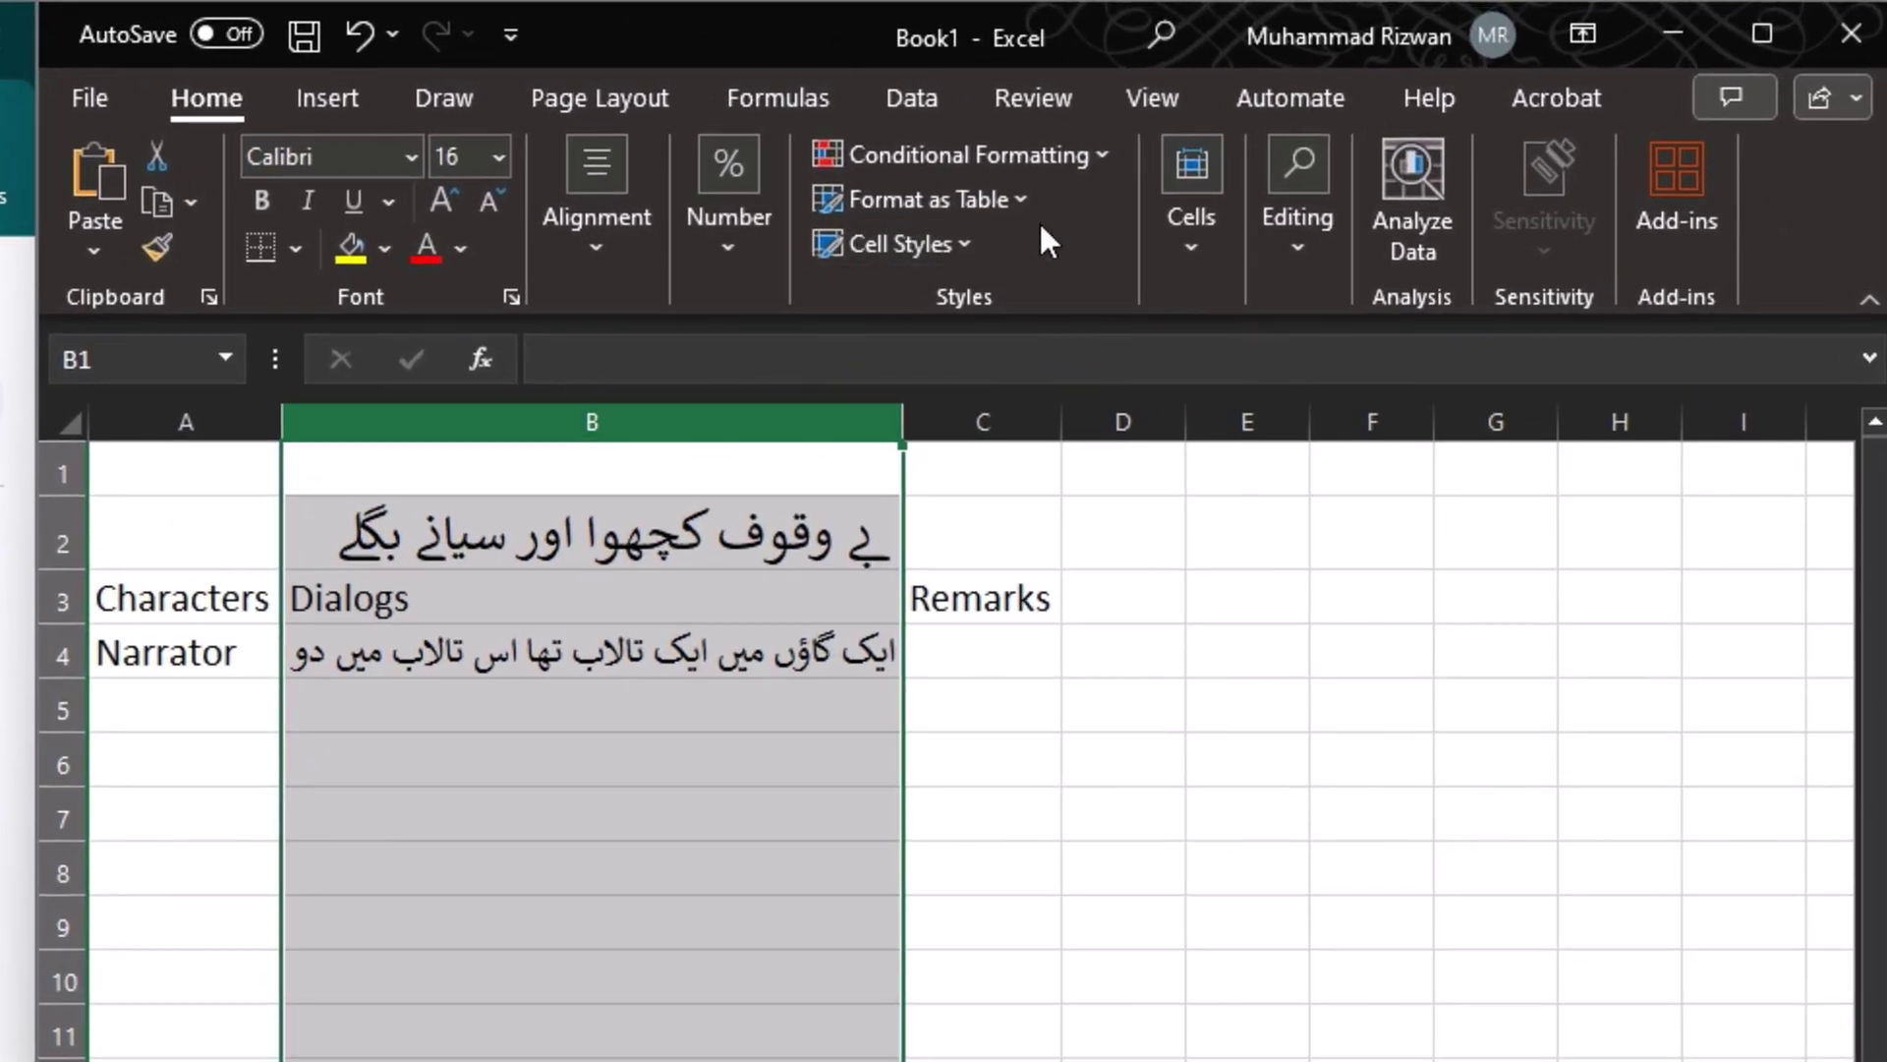
pyautogui.click(596, 197)
pyautogui.click(947, 359)
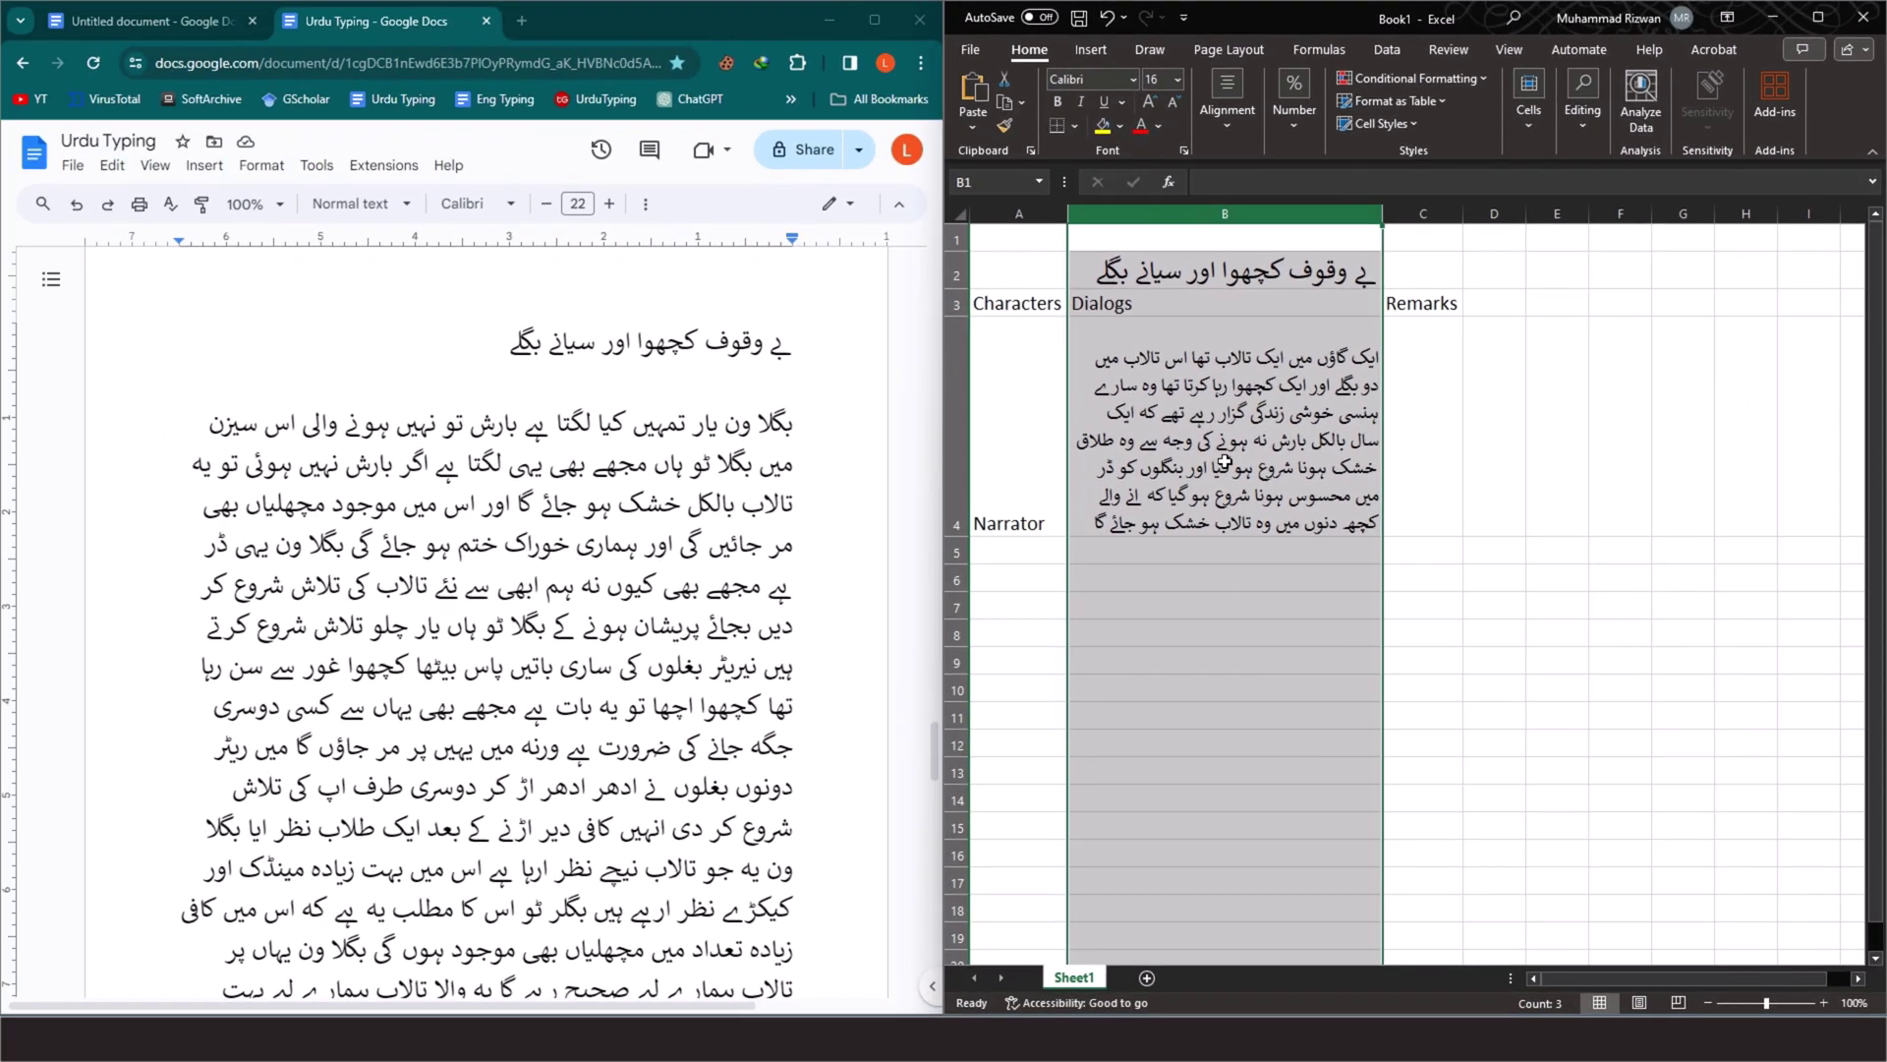
# Check row 4's Narrator and wrapped opening-narration cells, then find the next story line
pyautogui.click(1082, 486)
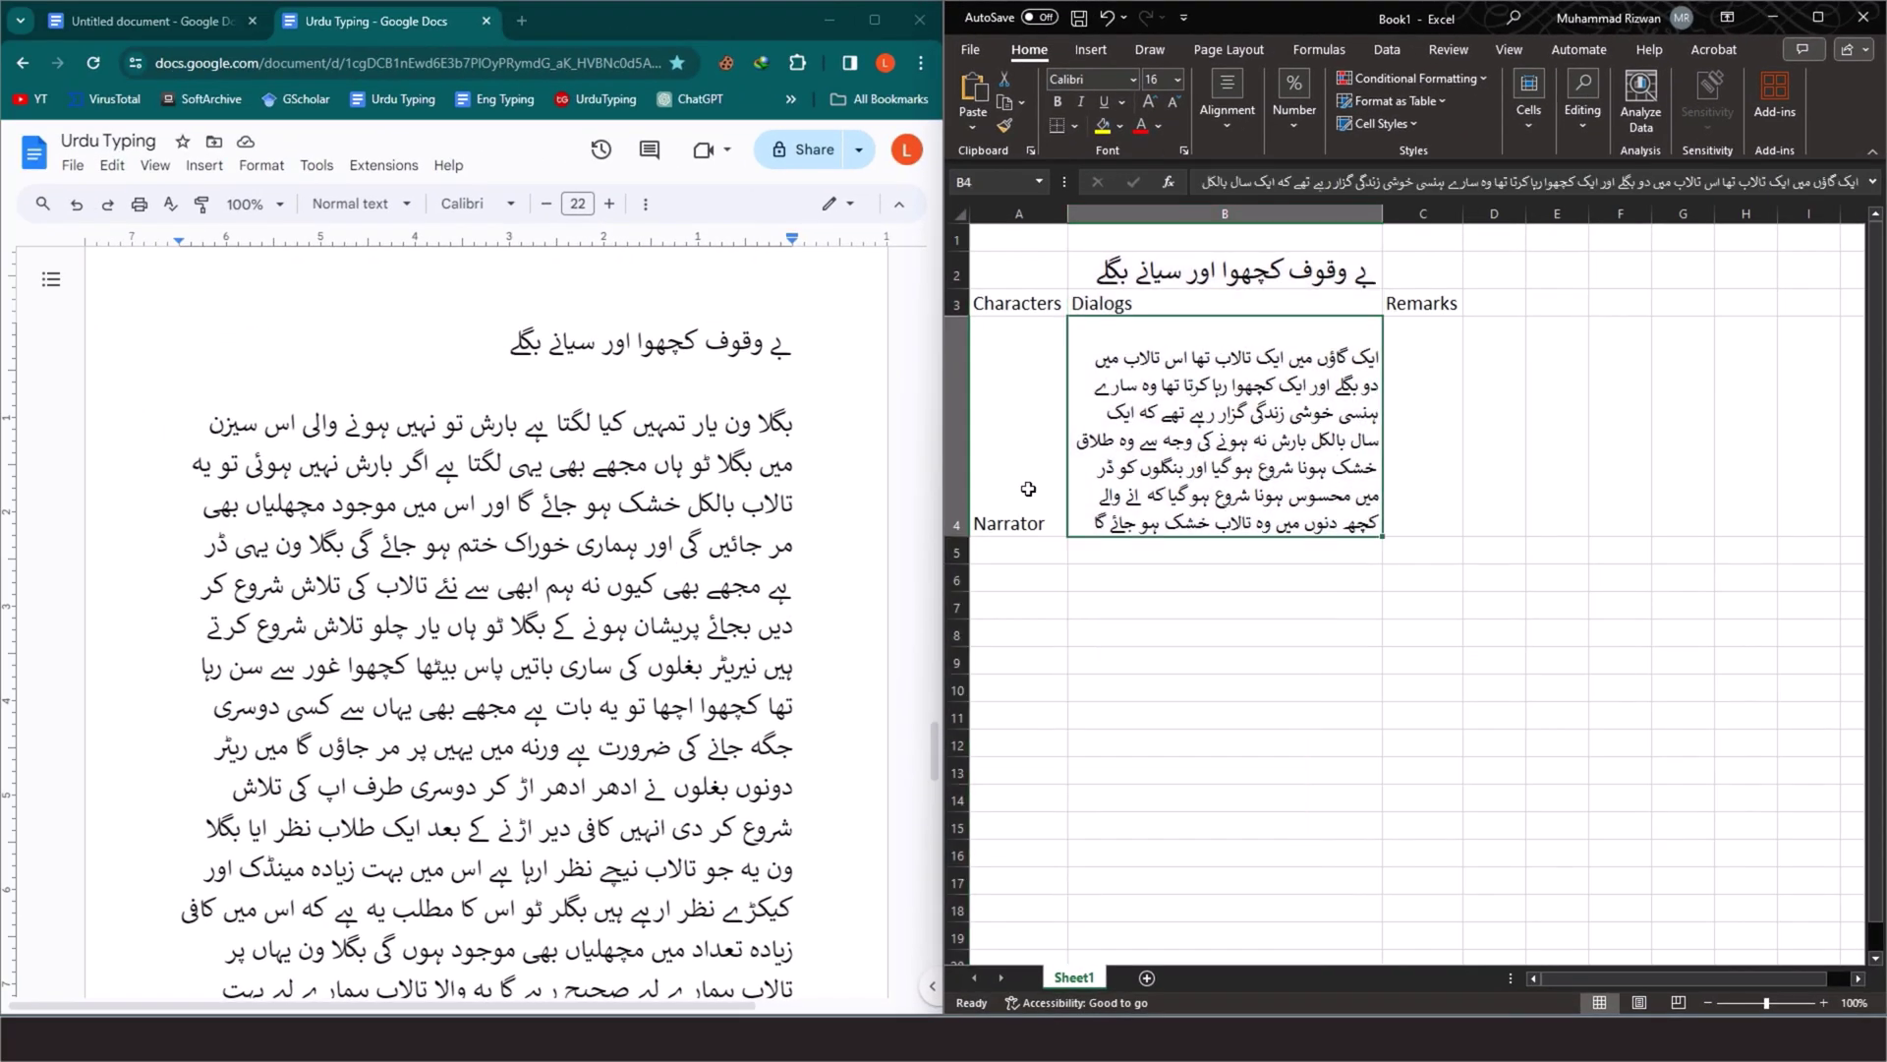
pyautogui.click(1390, 444)
pyautogui.click(1275, 453)
pyautogui.click(1042, 501)
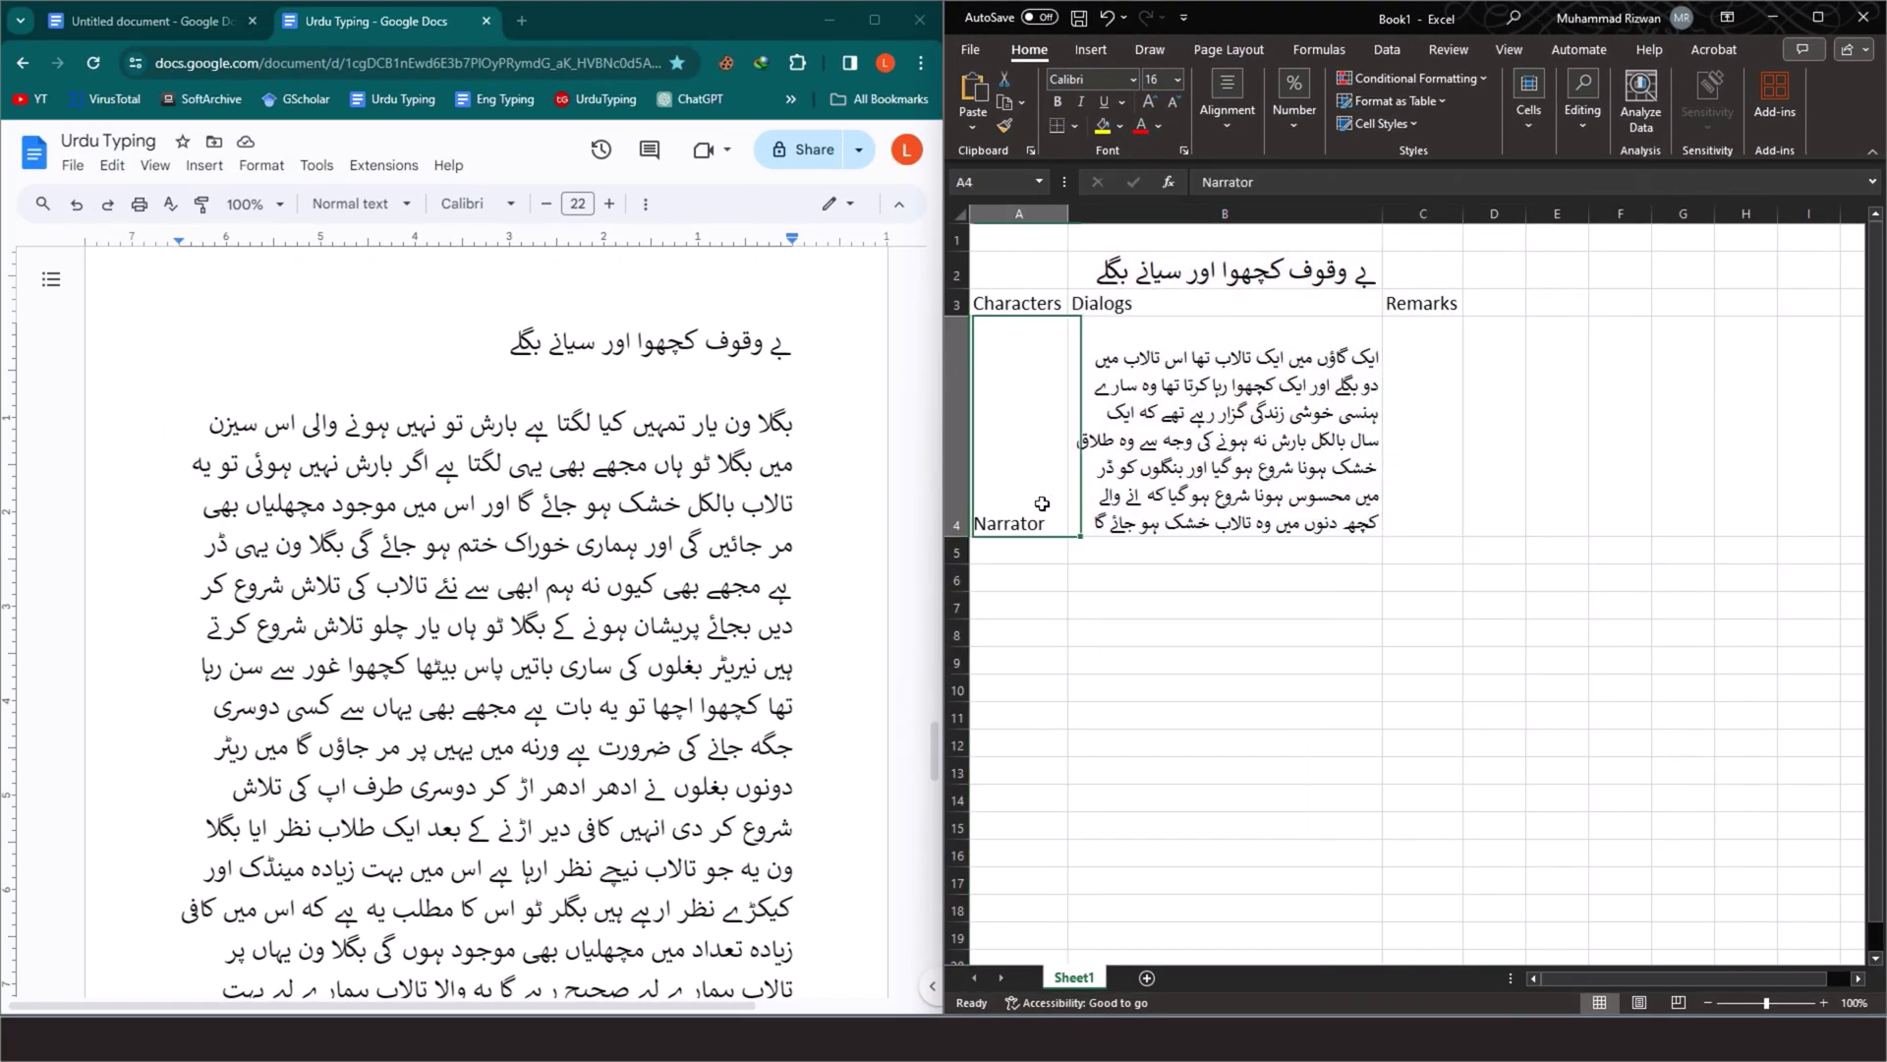
pyautogui.click(1209, 497)
pyautogui.click(1392, 466)
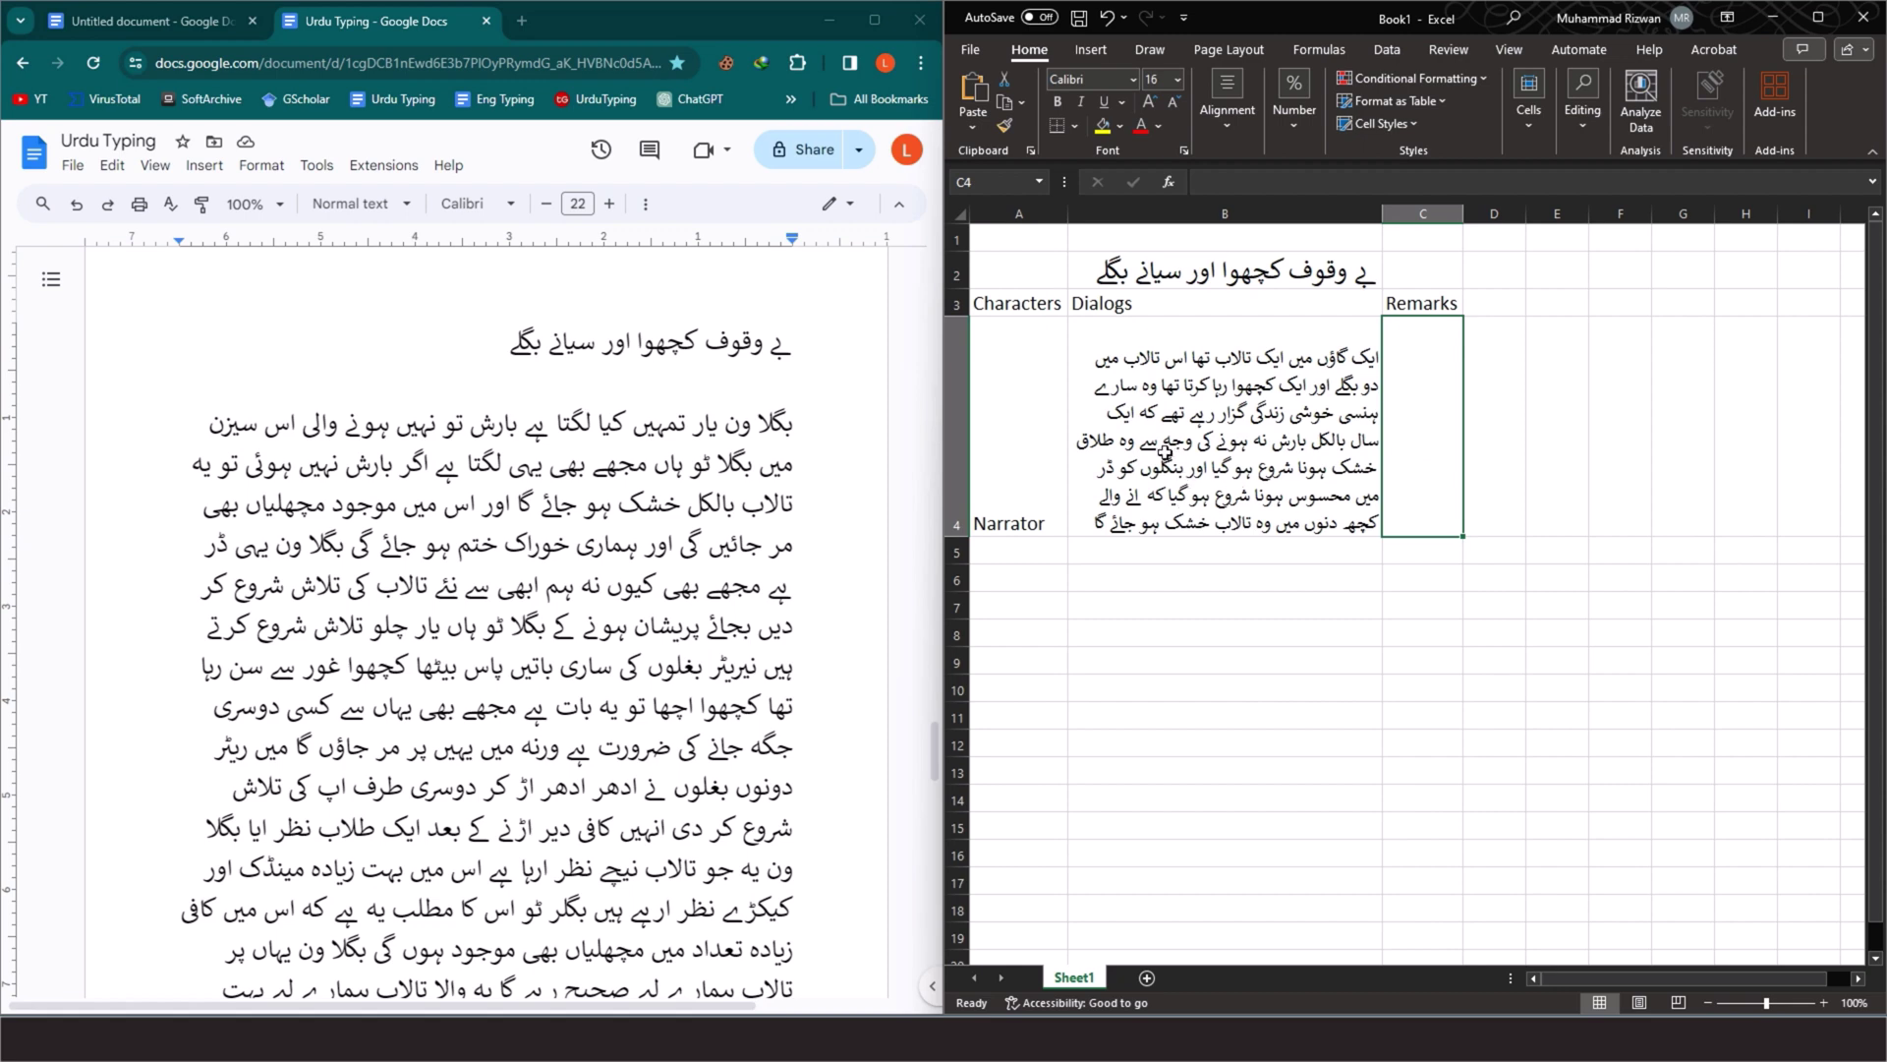
pyautogui.click(1054, 456)
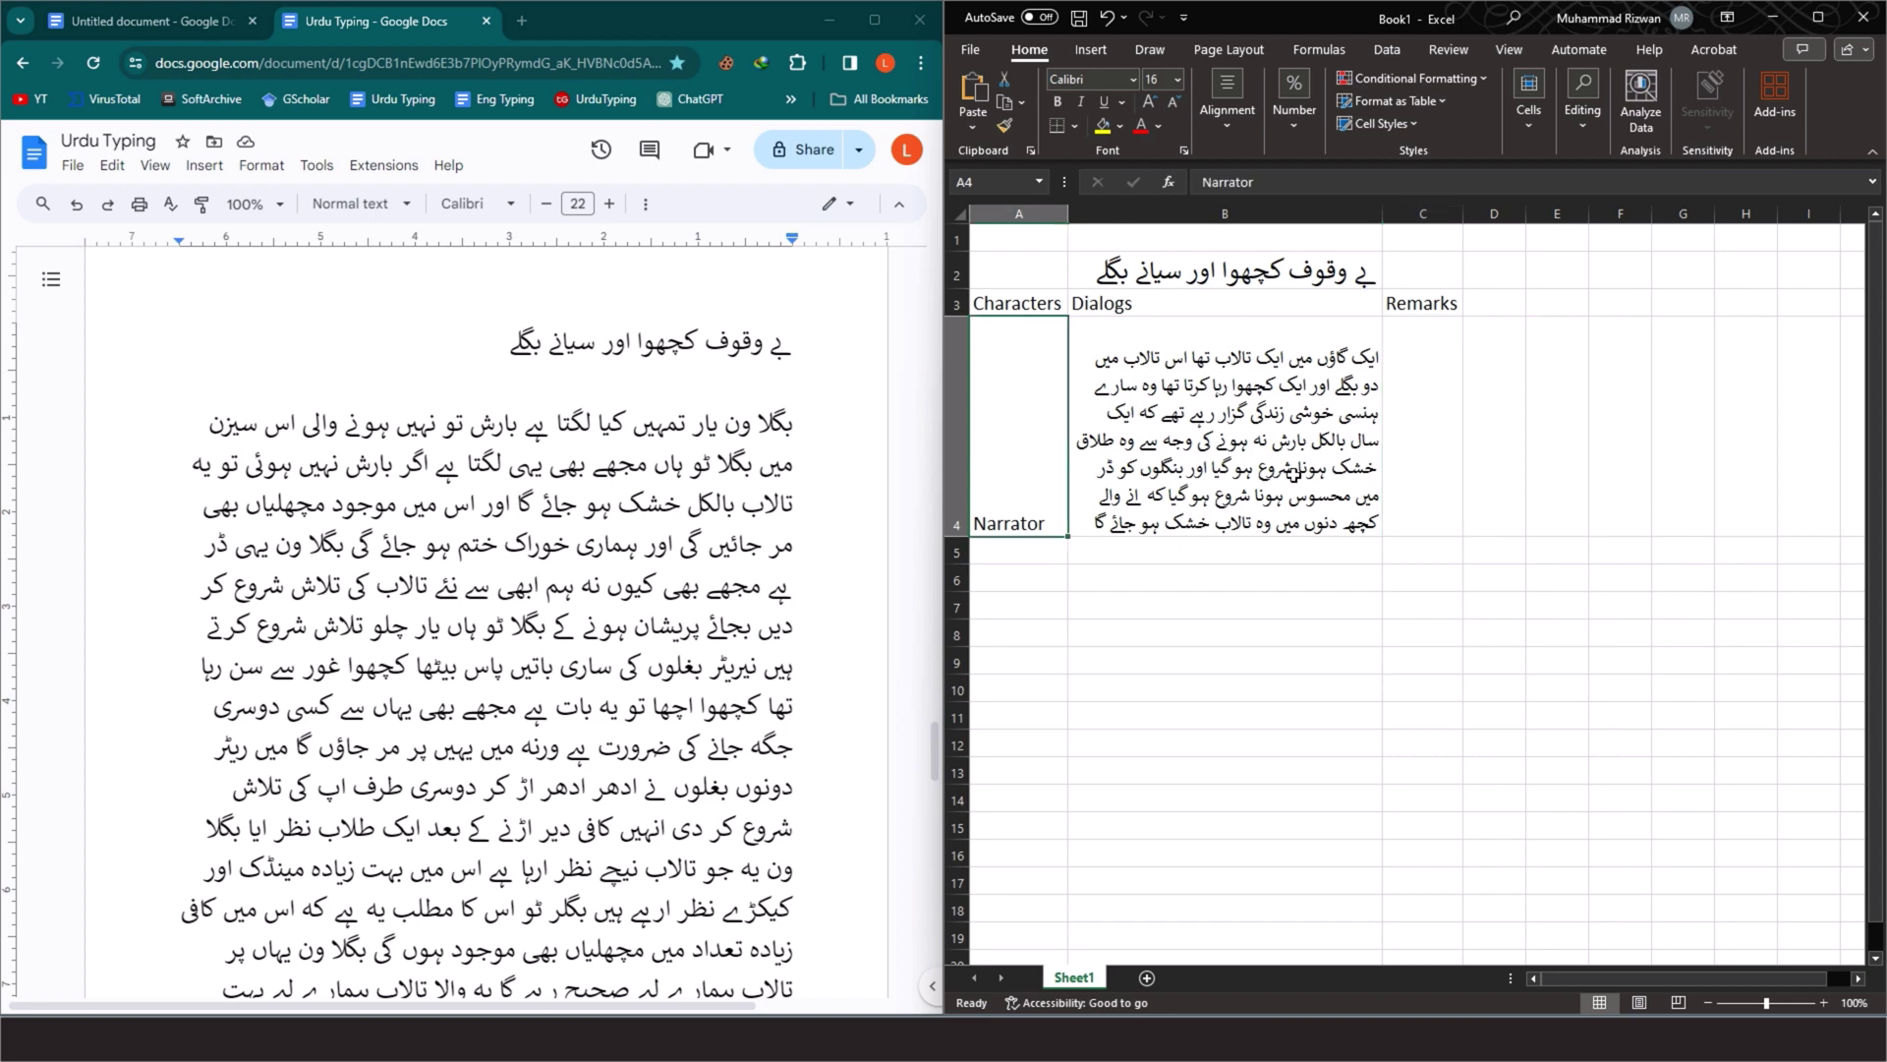
pyautogui.click(868, 580)
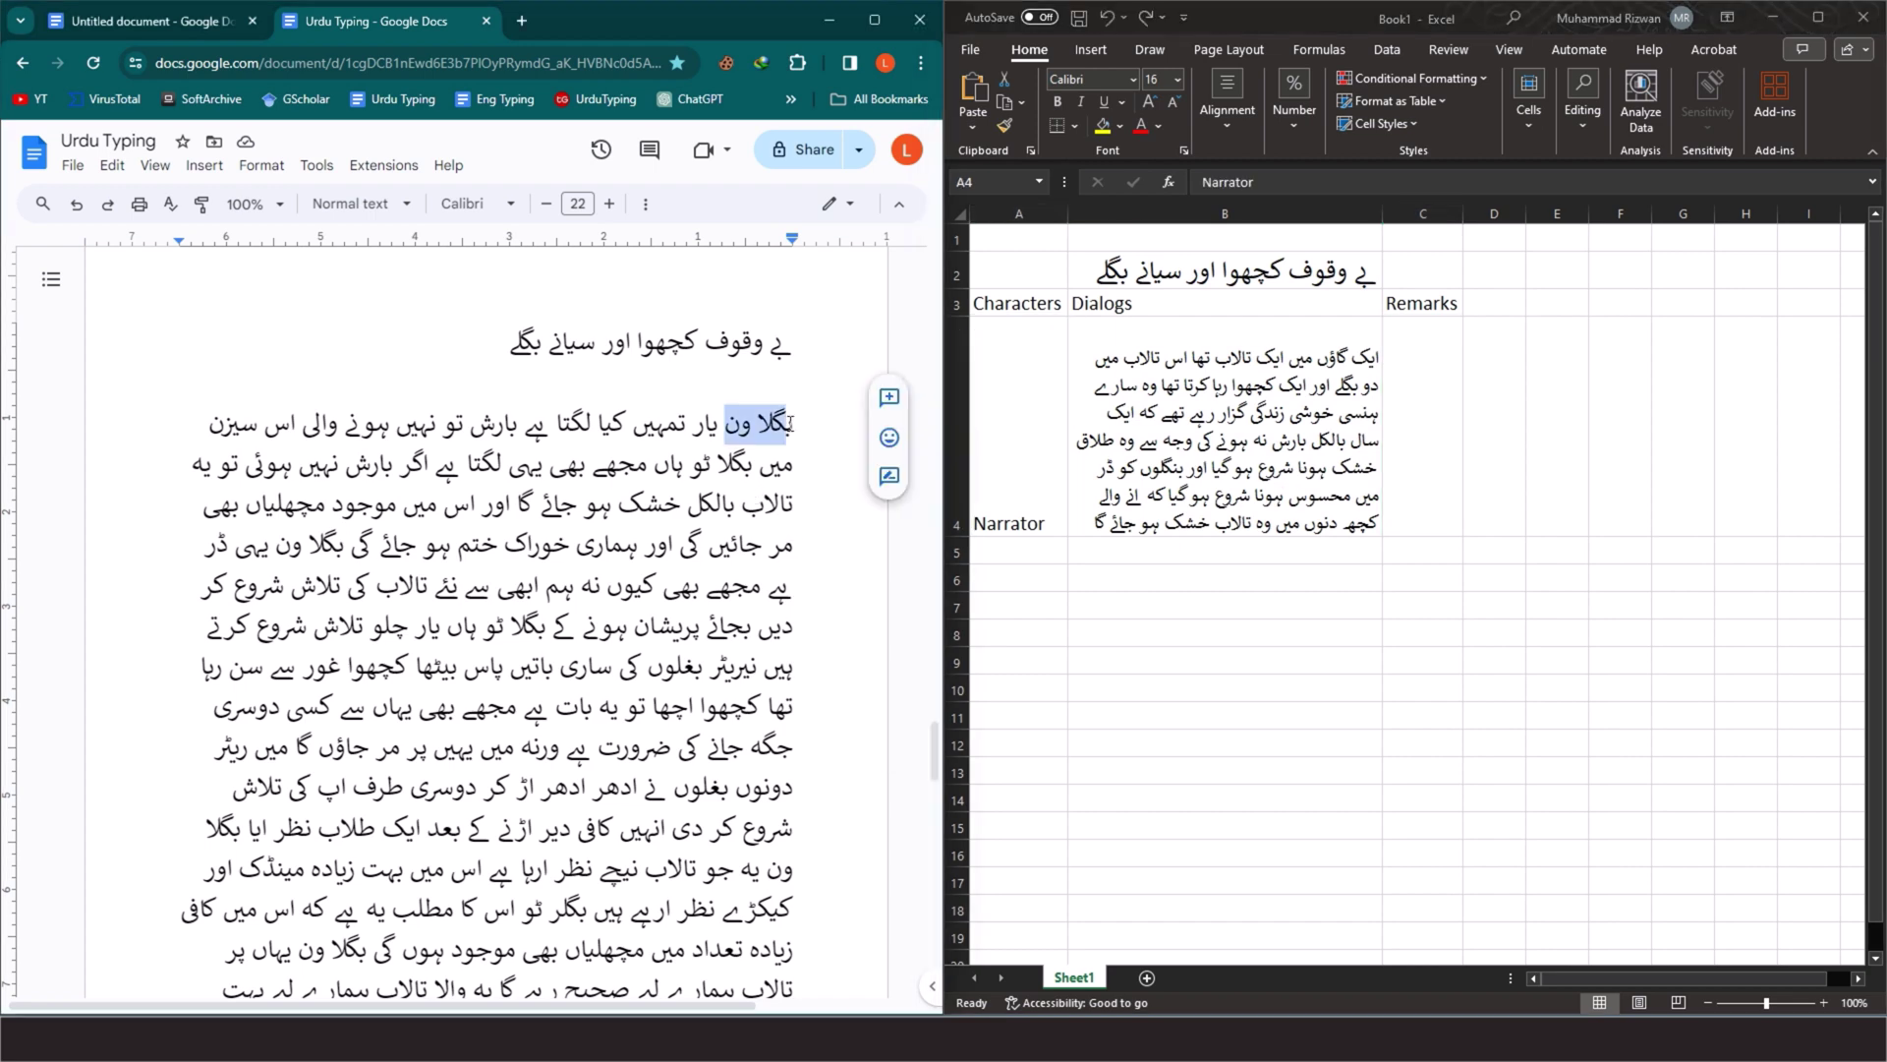
# Enter B1 in A5 and move its story dialog into B5, sized 16 and wrapped
pyautogui.click(1023, 547)
pyautogui.write('B1')
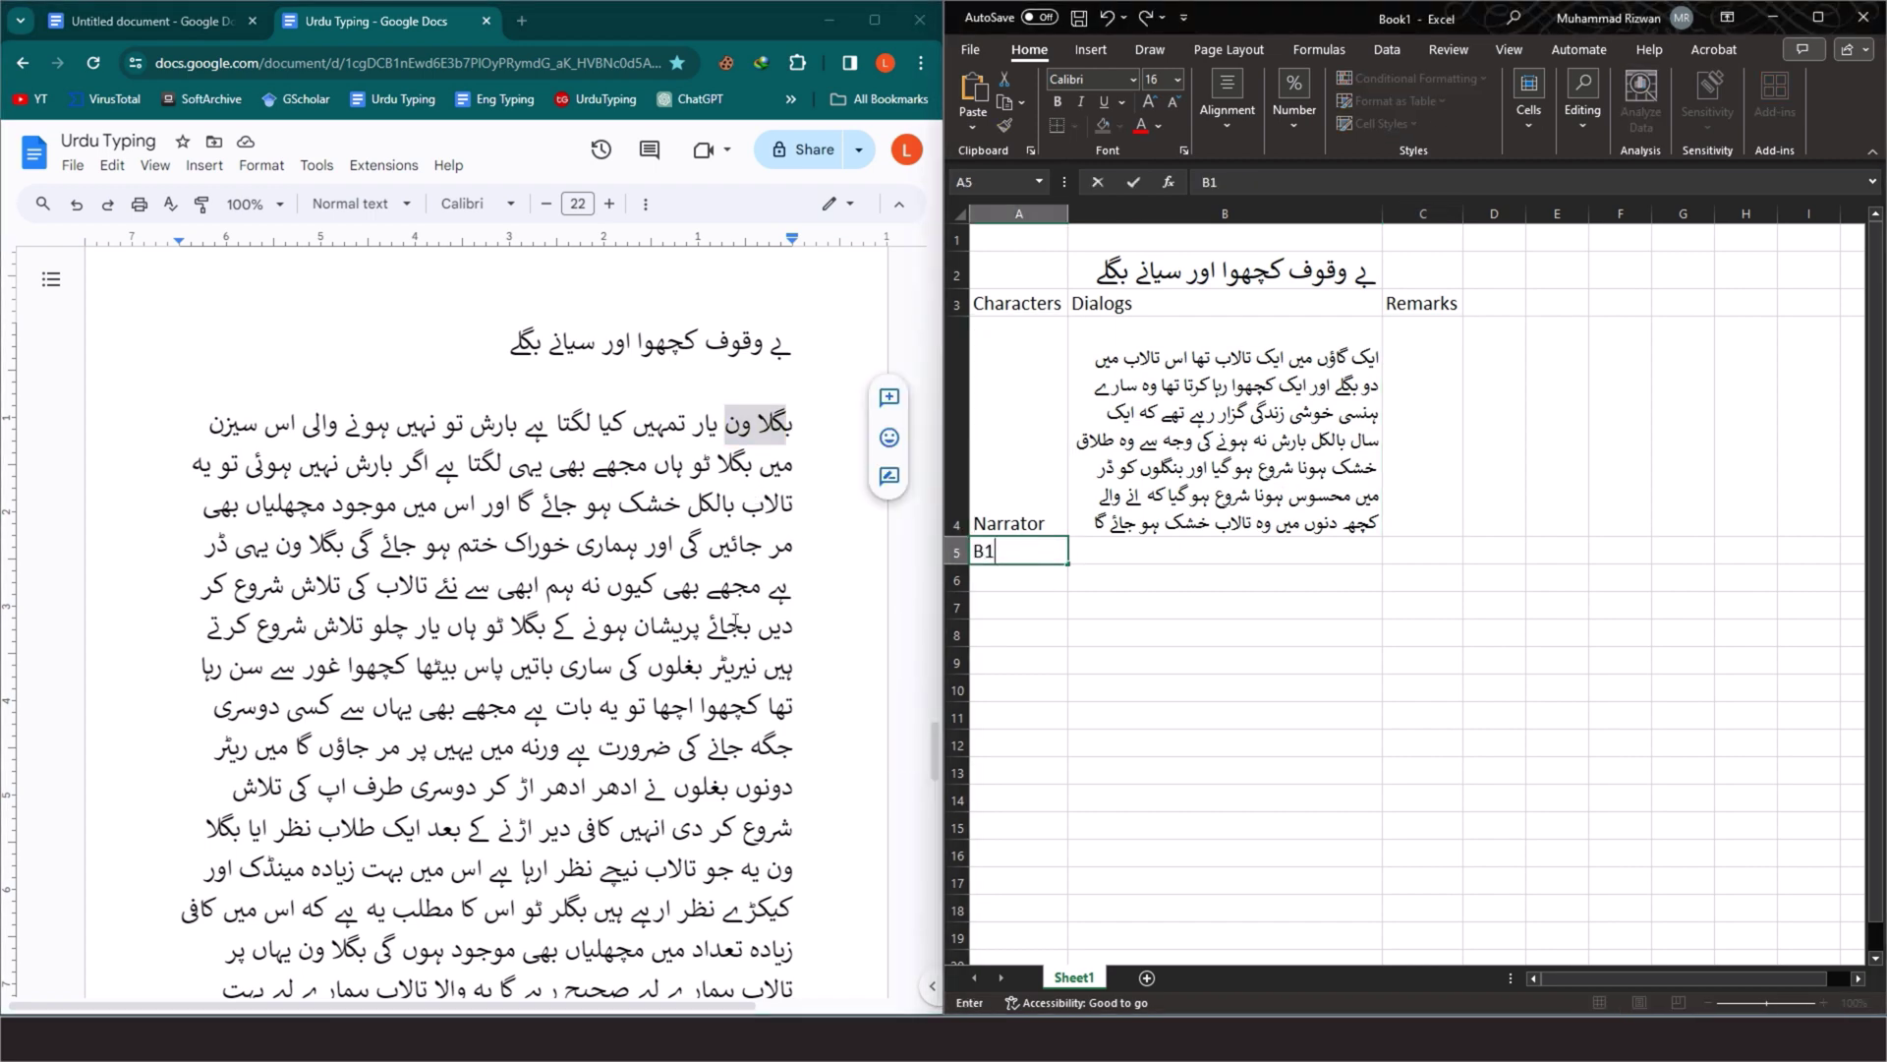
pyautogui.click(723, 425)
pyautogui.moveTo(719, 425); pyautogui.dragTo(639, 459)
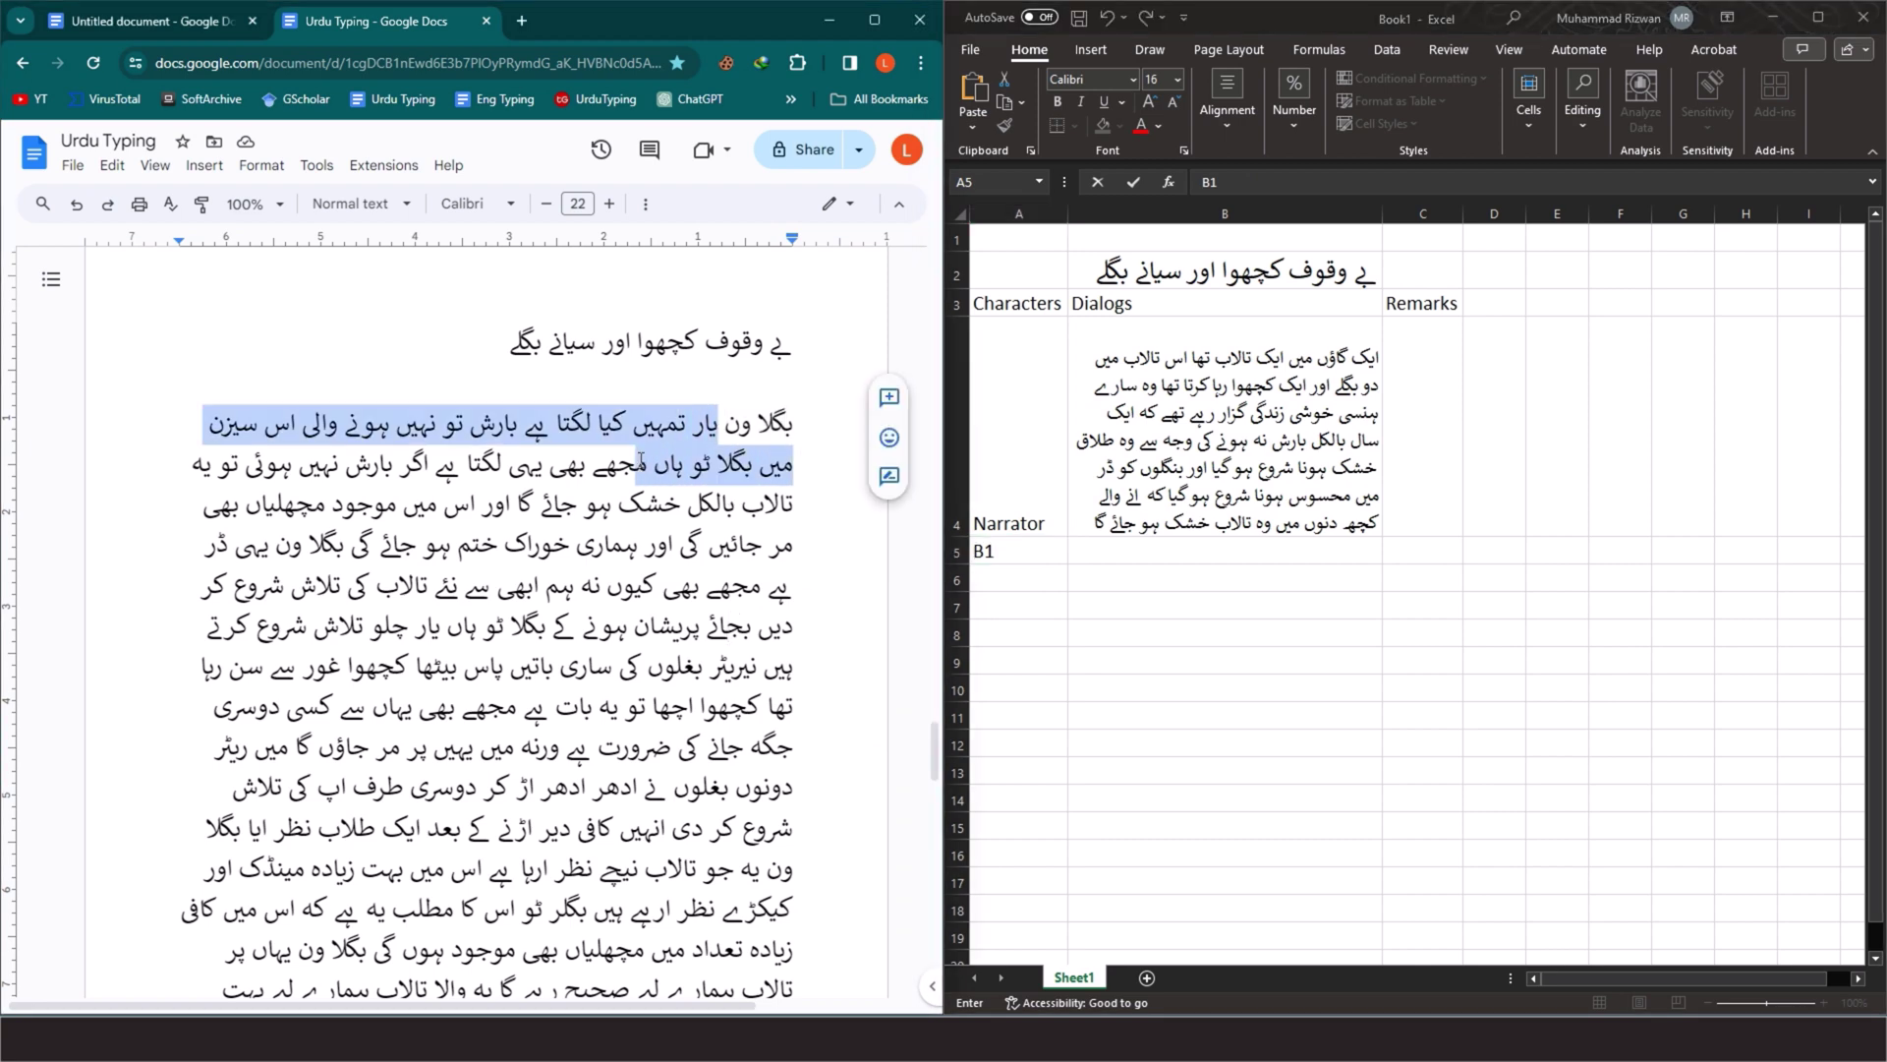
pyautogui.hotkey('ctrl', 'x')
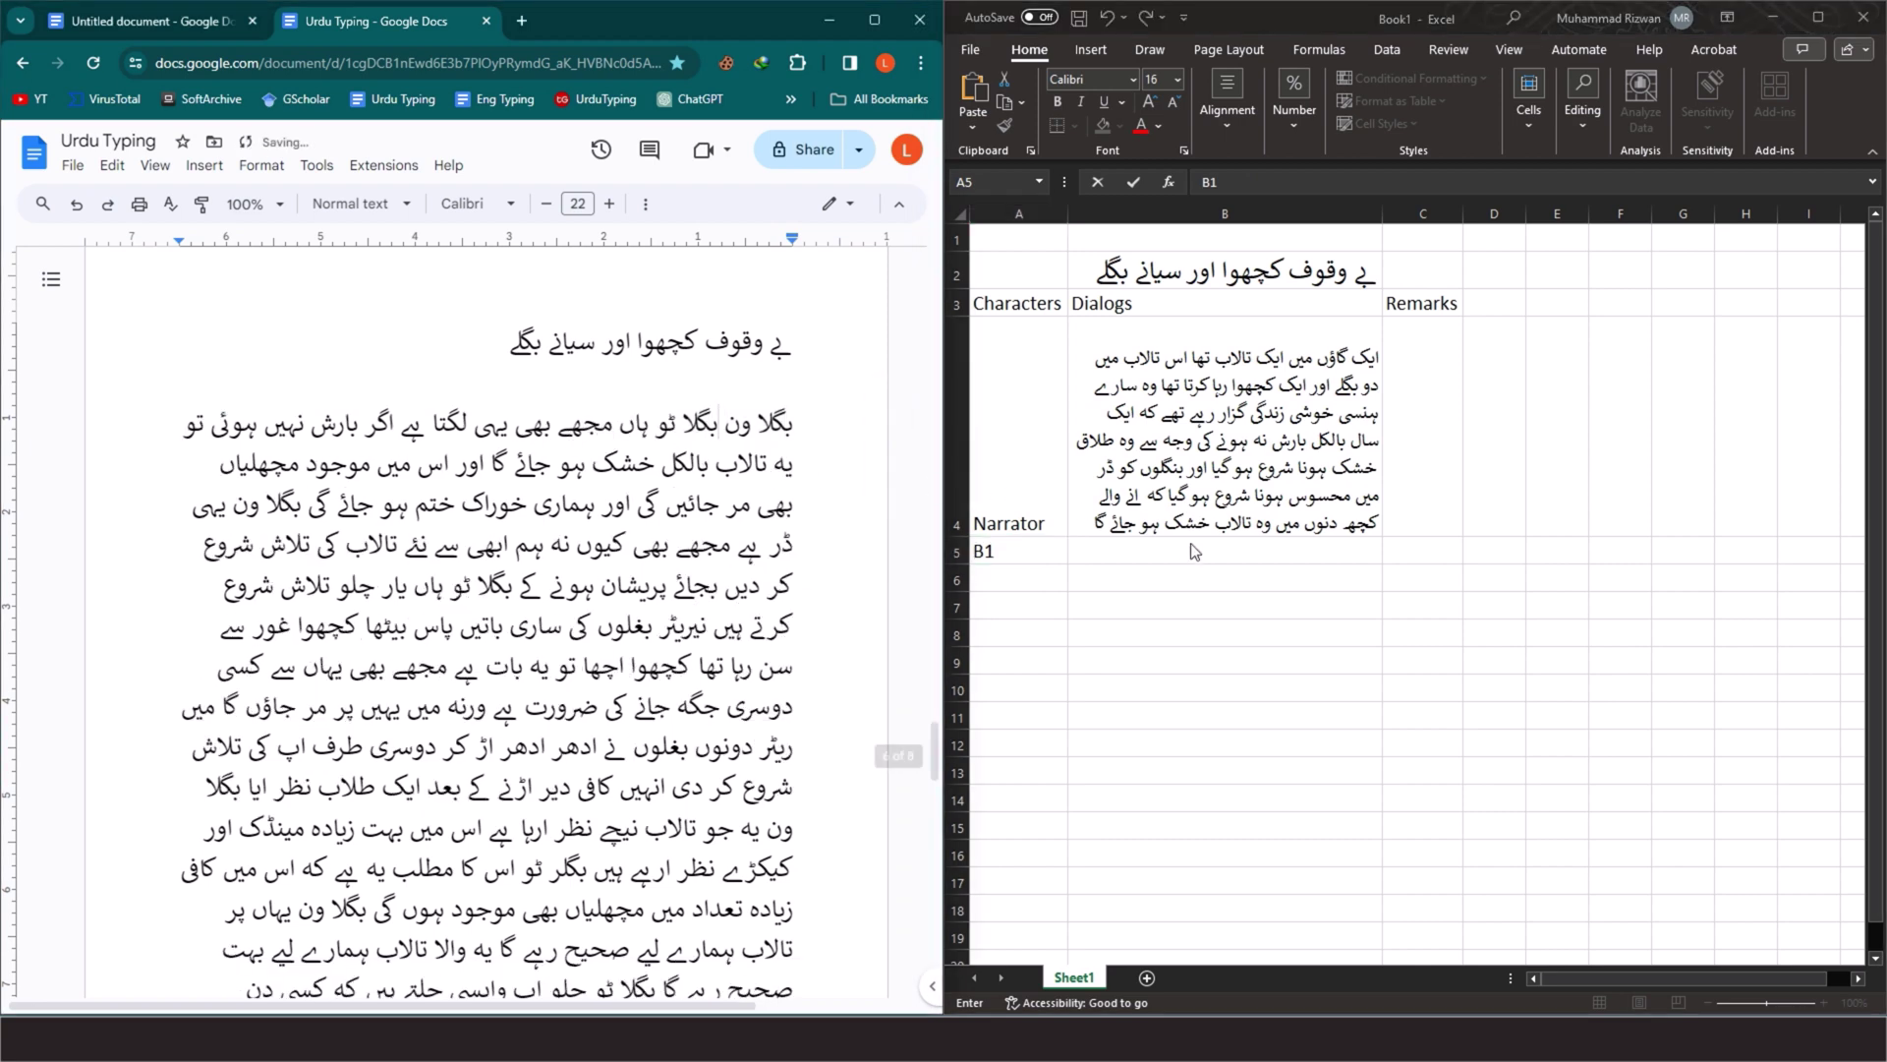
pyautogui.click(1194, 551)
pyautogui.hotkey('ctrl', 'v')
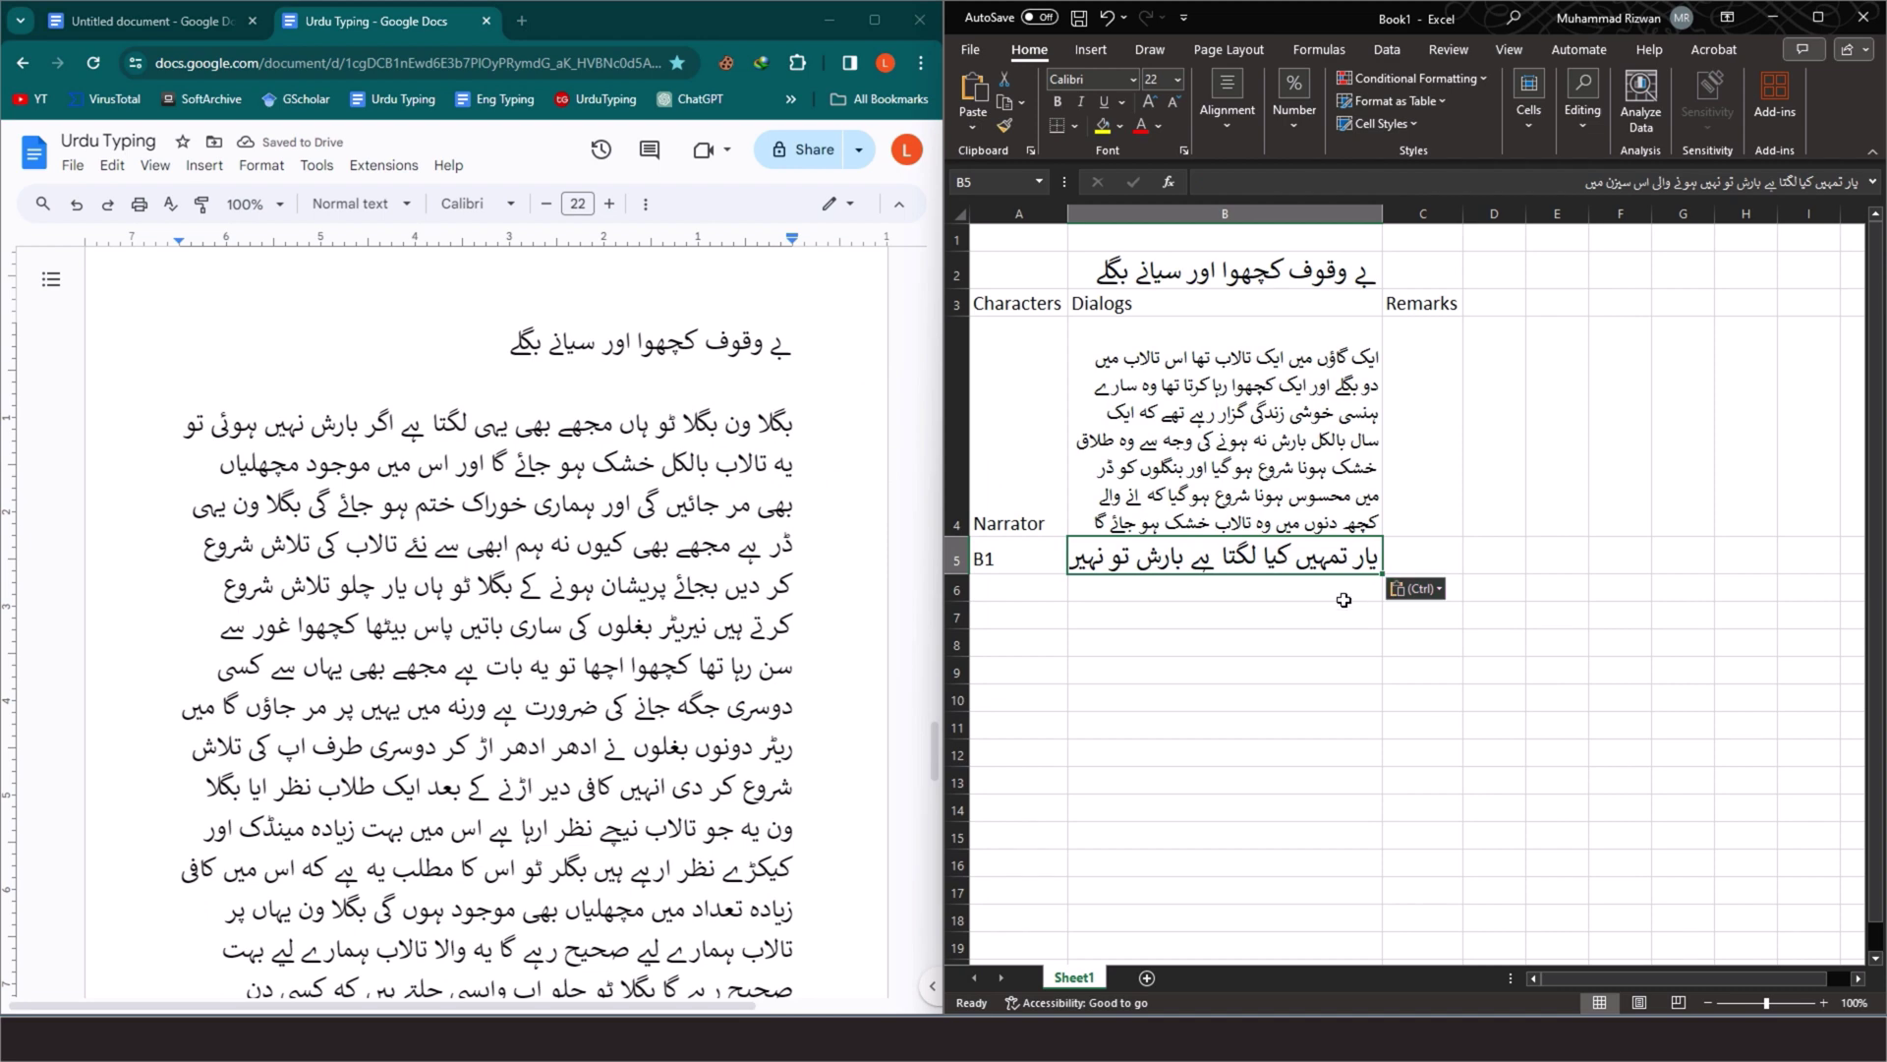
pyautogui.hotkey('ctrl', 'm')
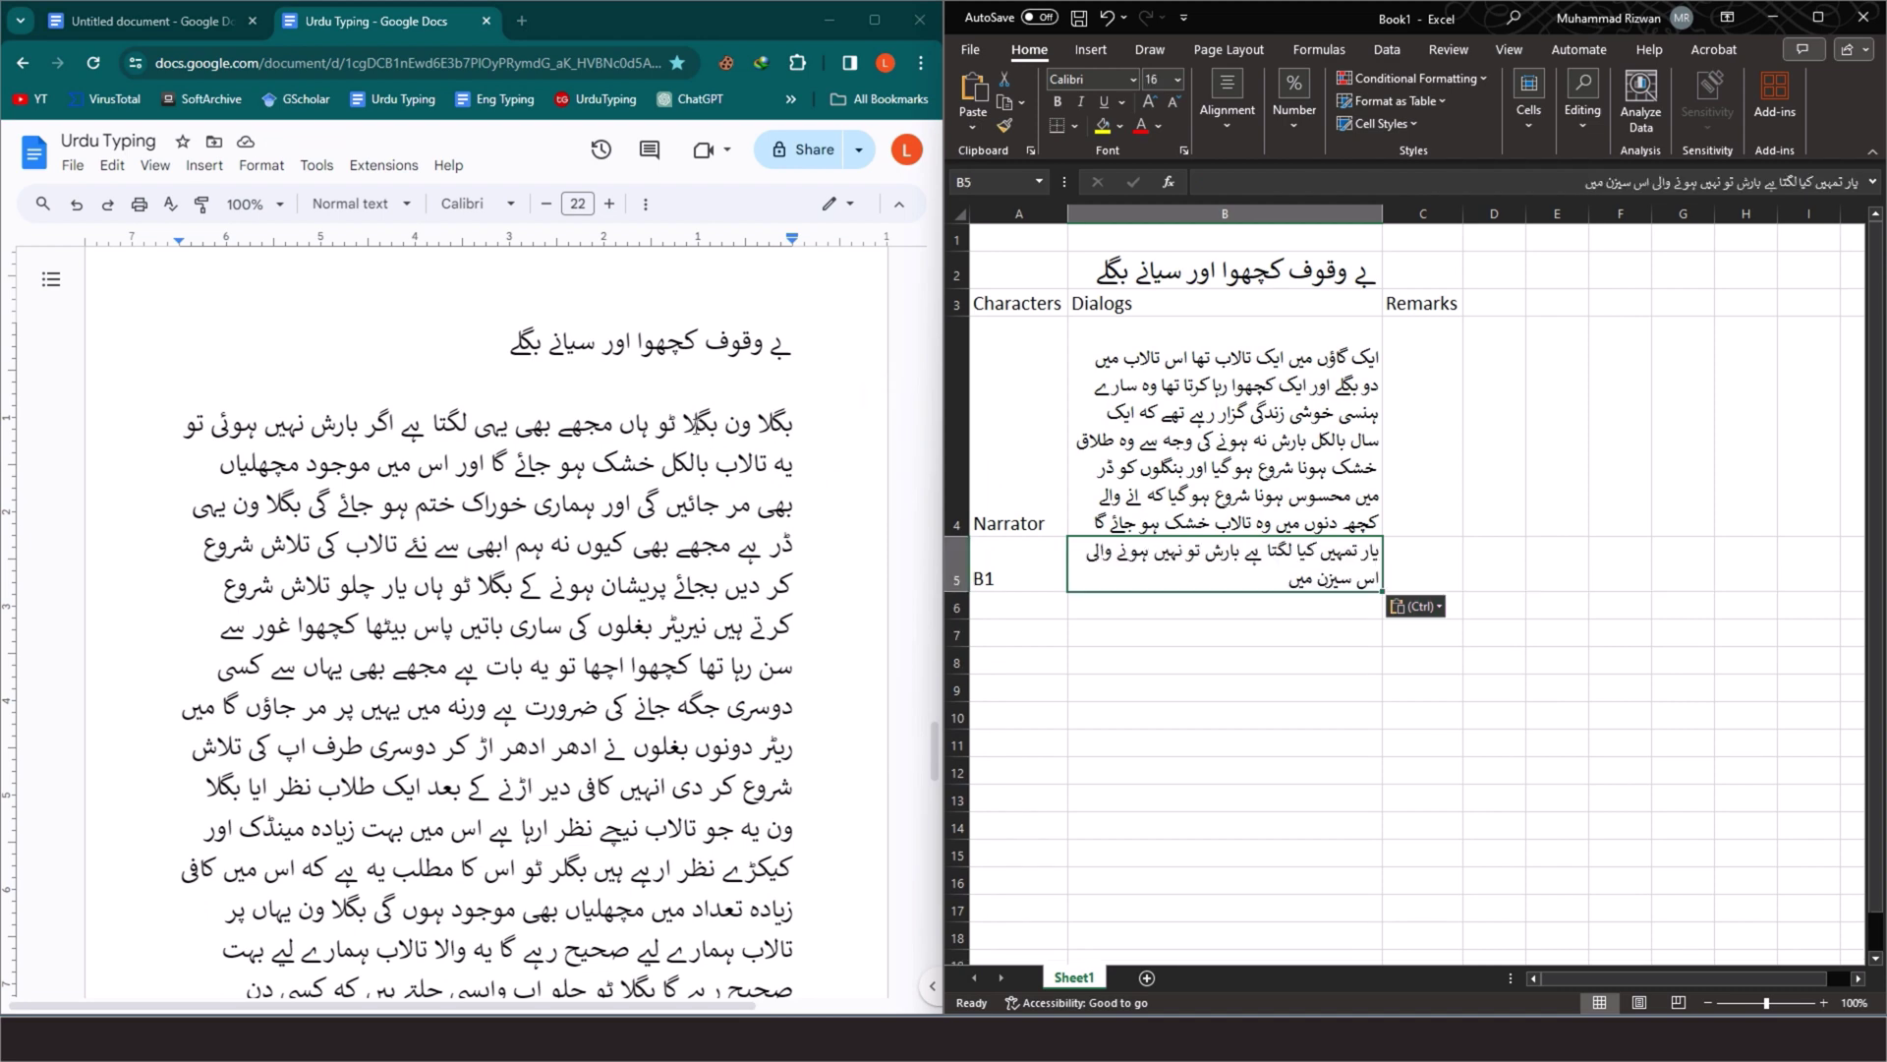
# Enter B1 in A6 and move the next story passage into B6
pyautogui.click(1016, 604)
pyautogui.write('B1')
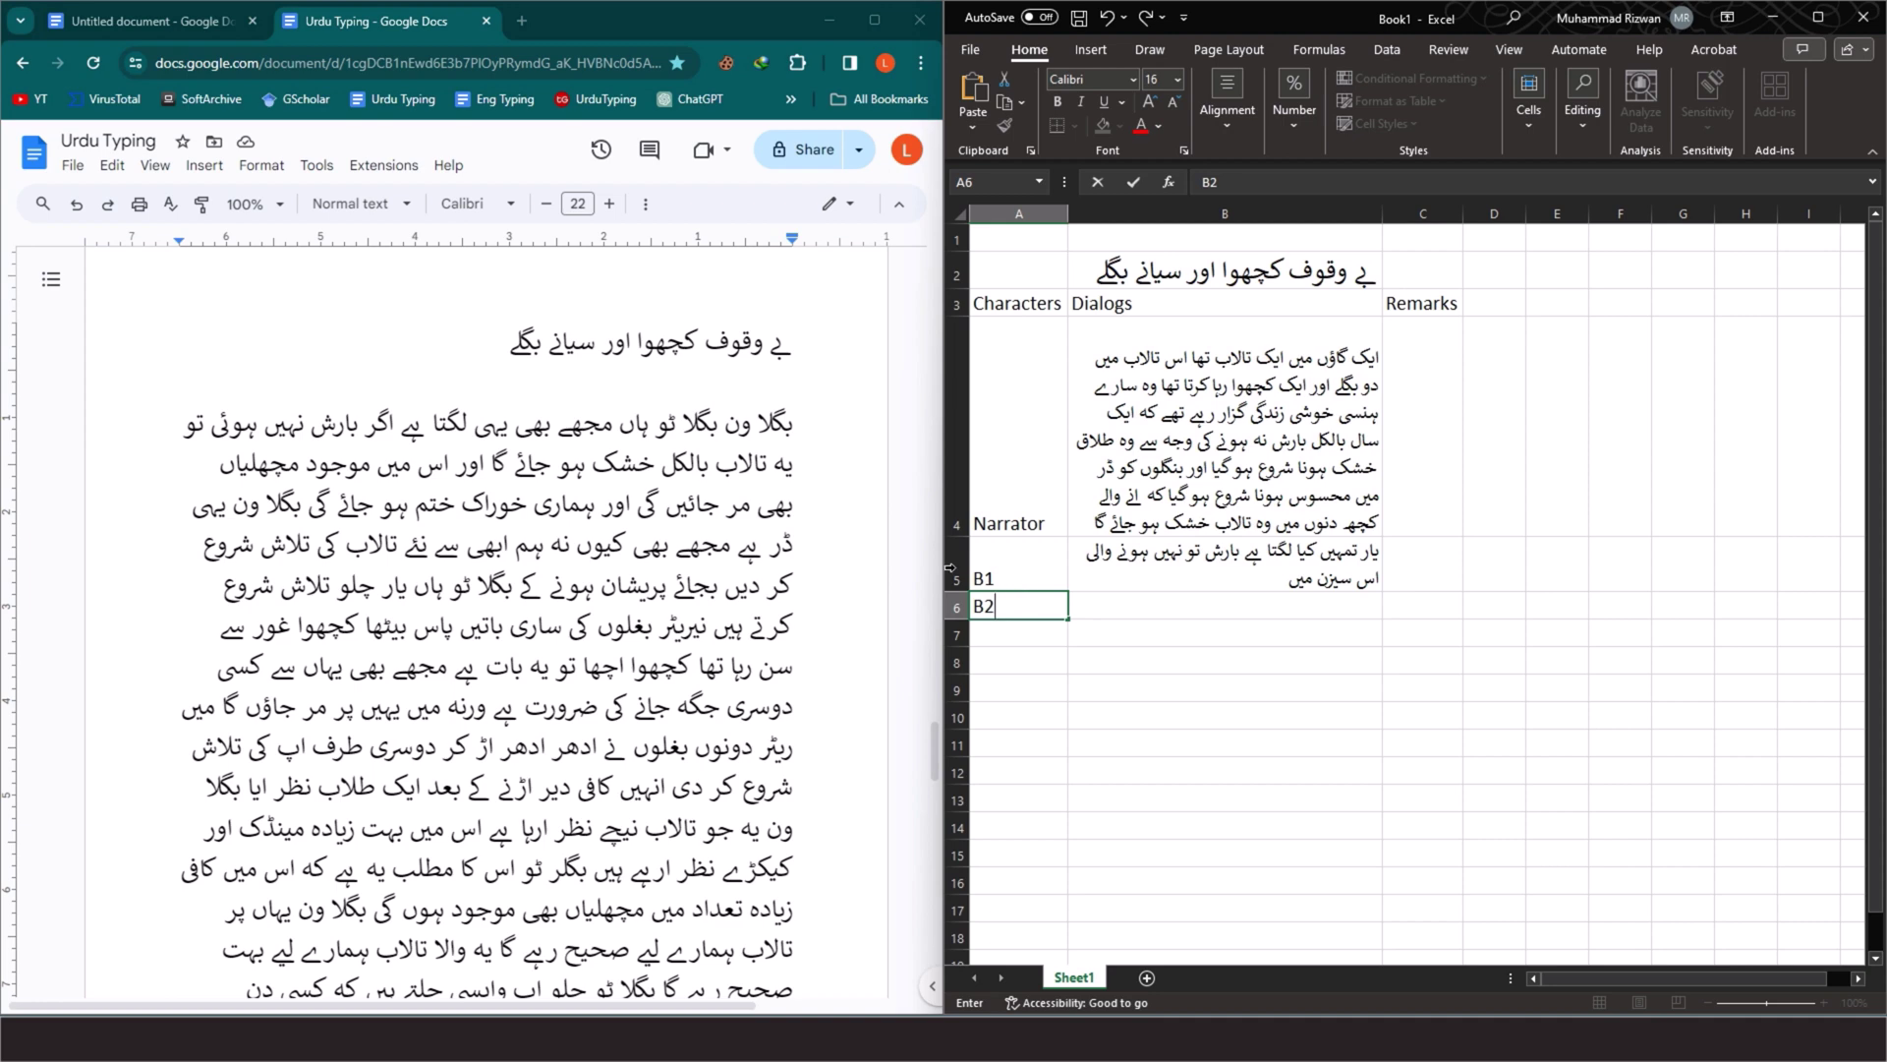
pyautogui.click(677, 439)
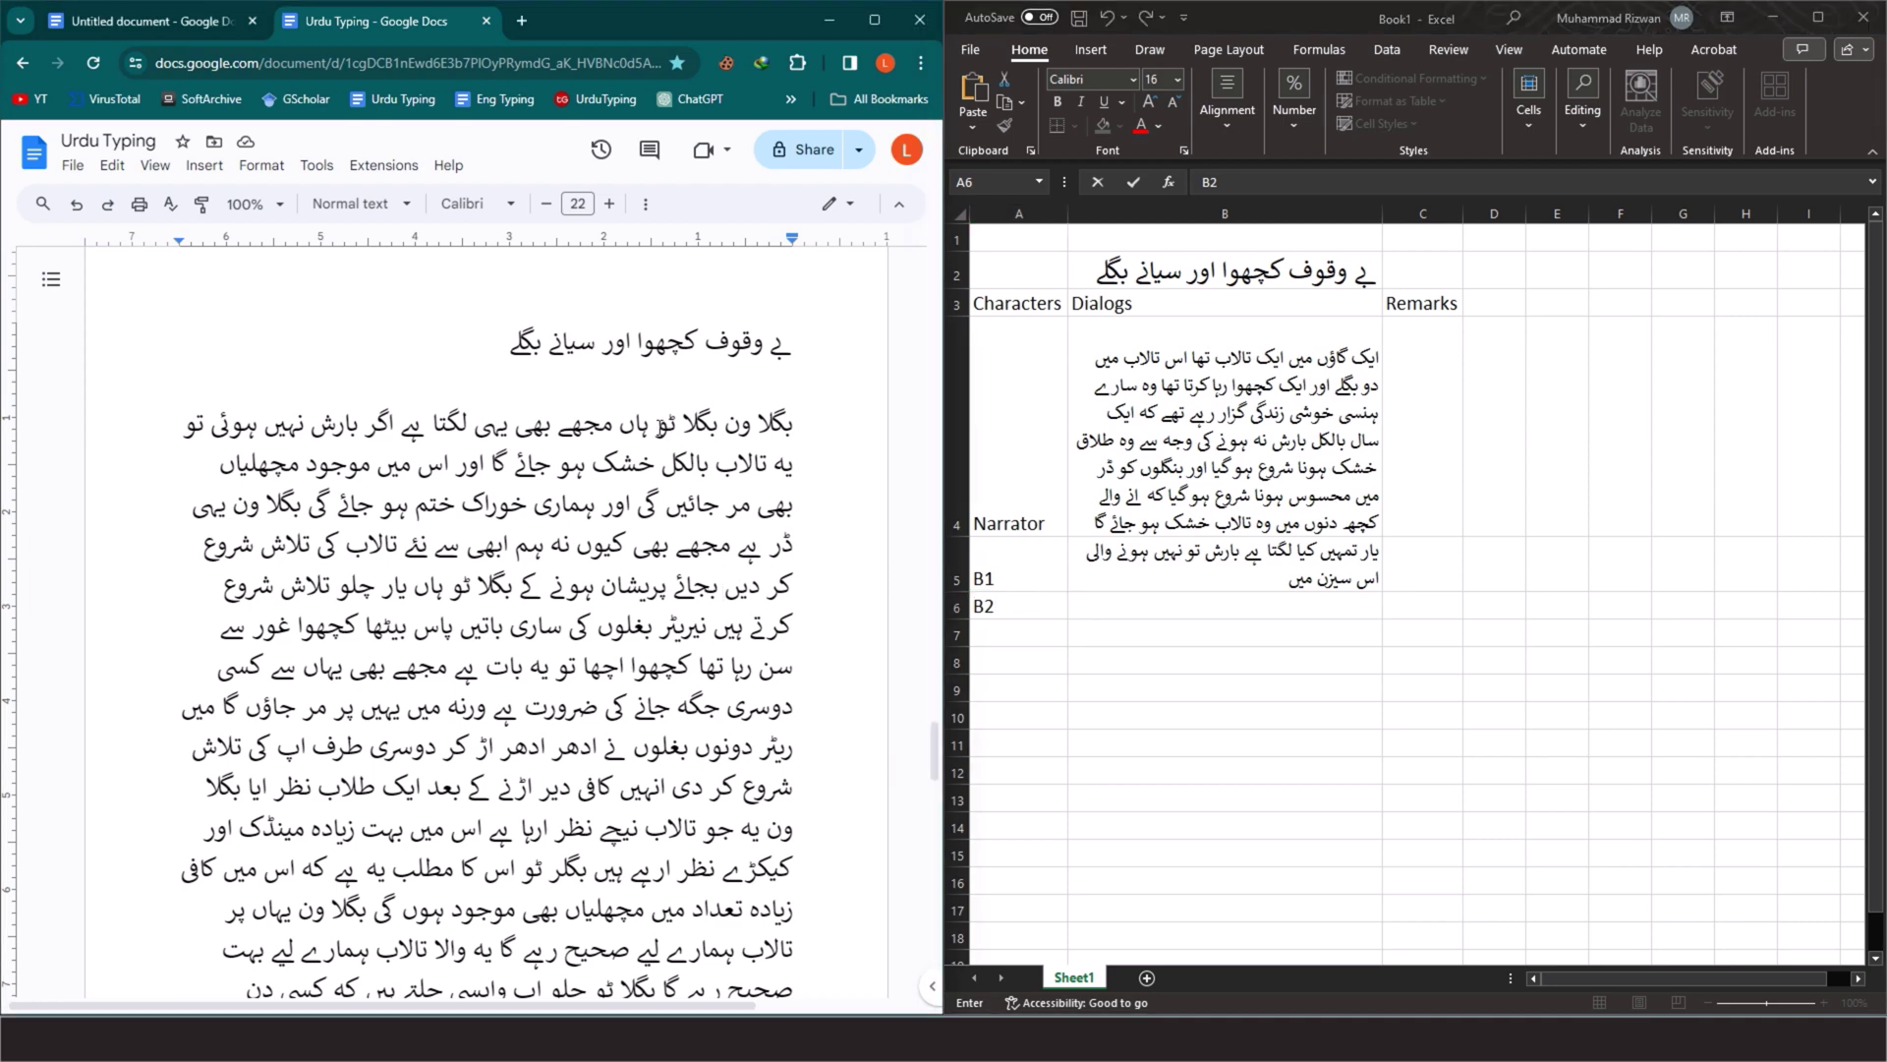
pyautogui.moveTo(644, 424); pyautogui.dragTo(280, 506)
pyautogui.hotkey('ctrl', 'x')
pyautogui.click(1177, 600)
pyautogui.rightClick(1180, 604)
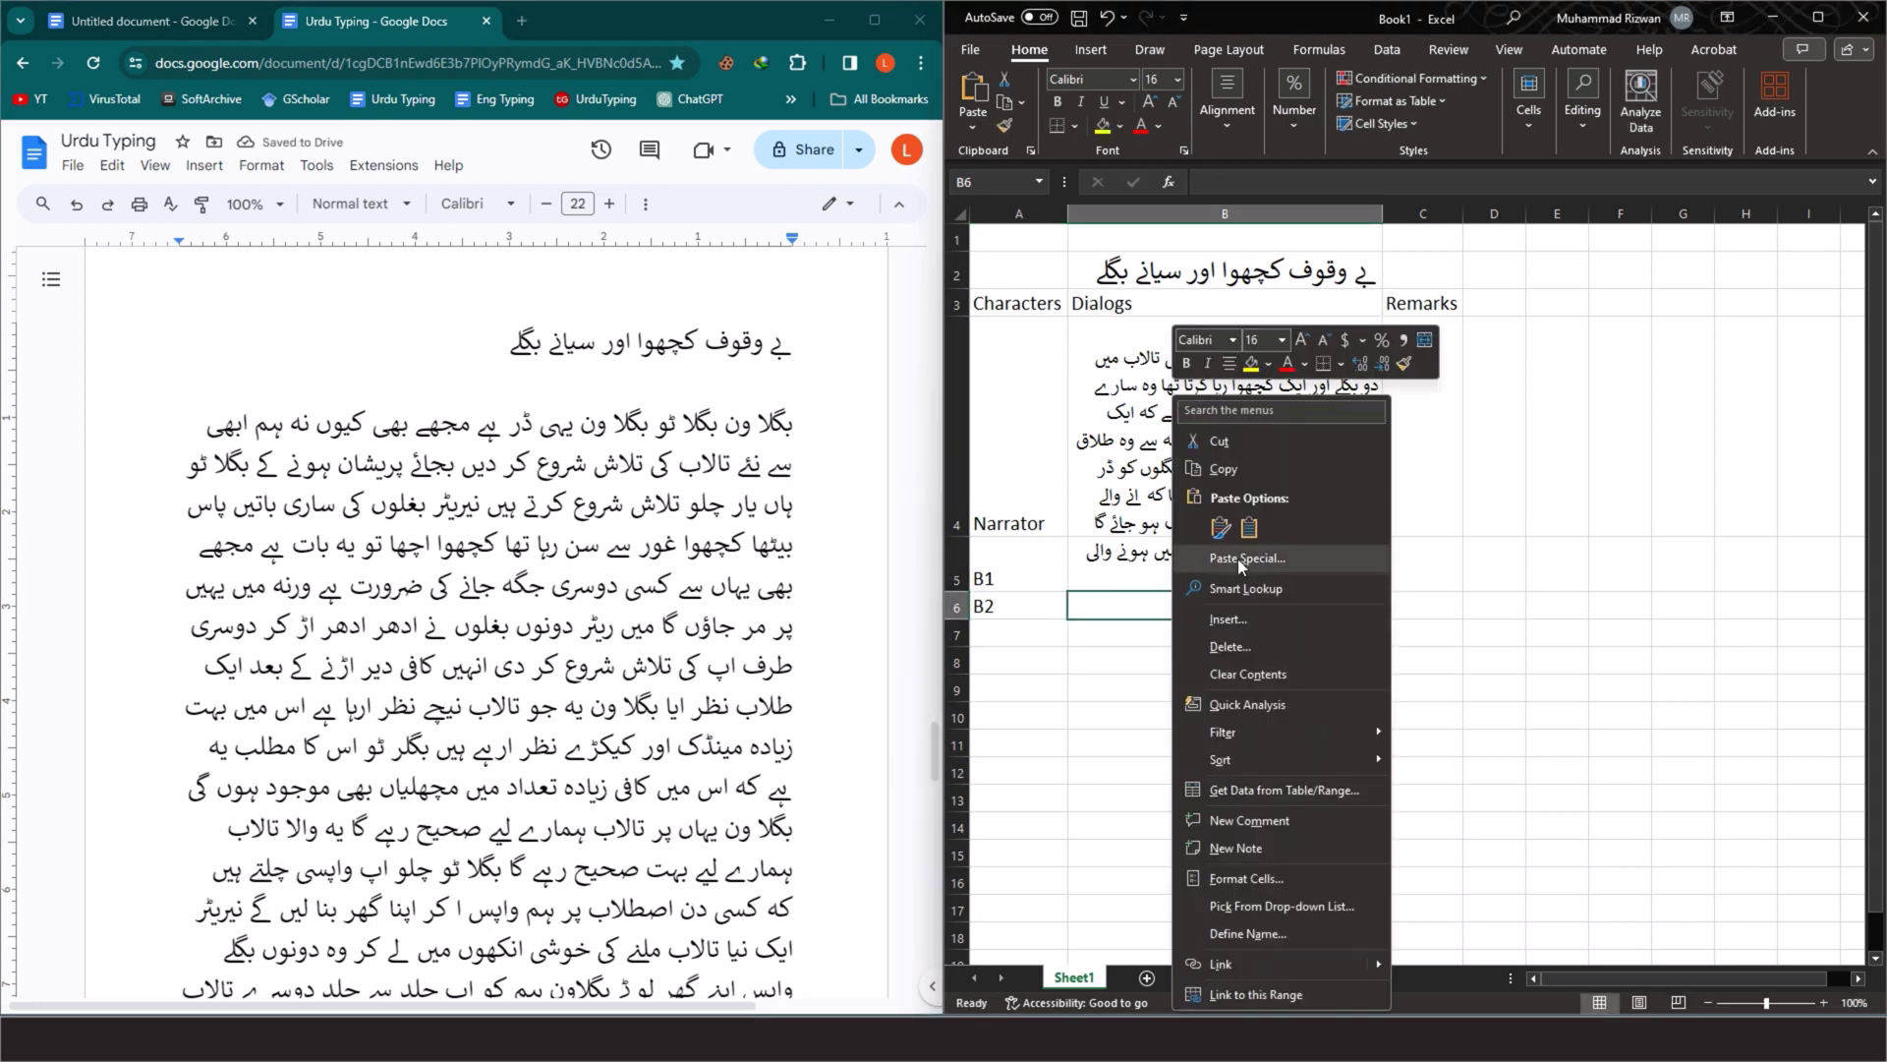
pyautogui.click(1251, 534)
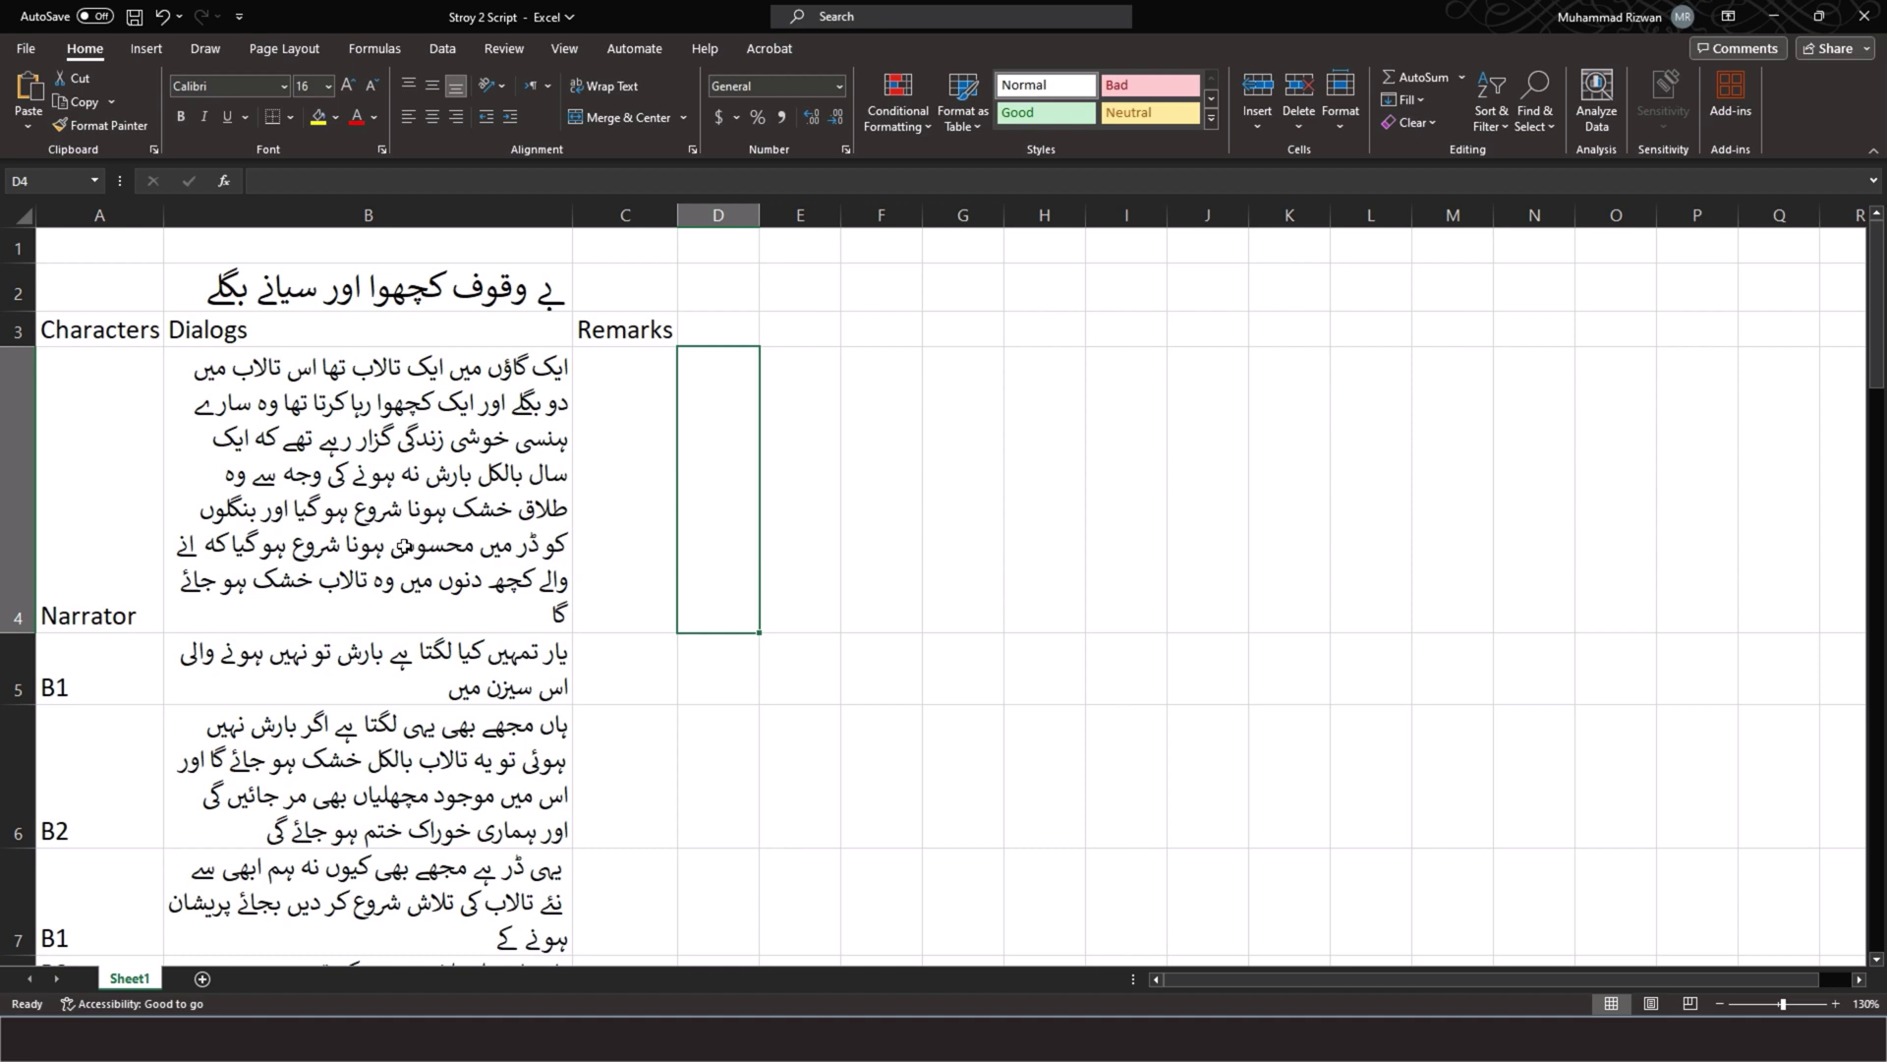
pyautogui.click(403, 544)
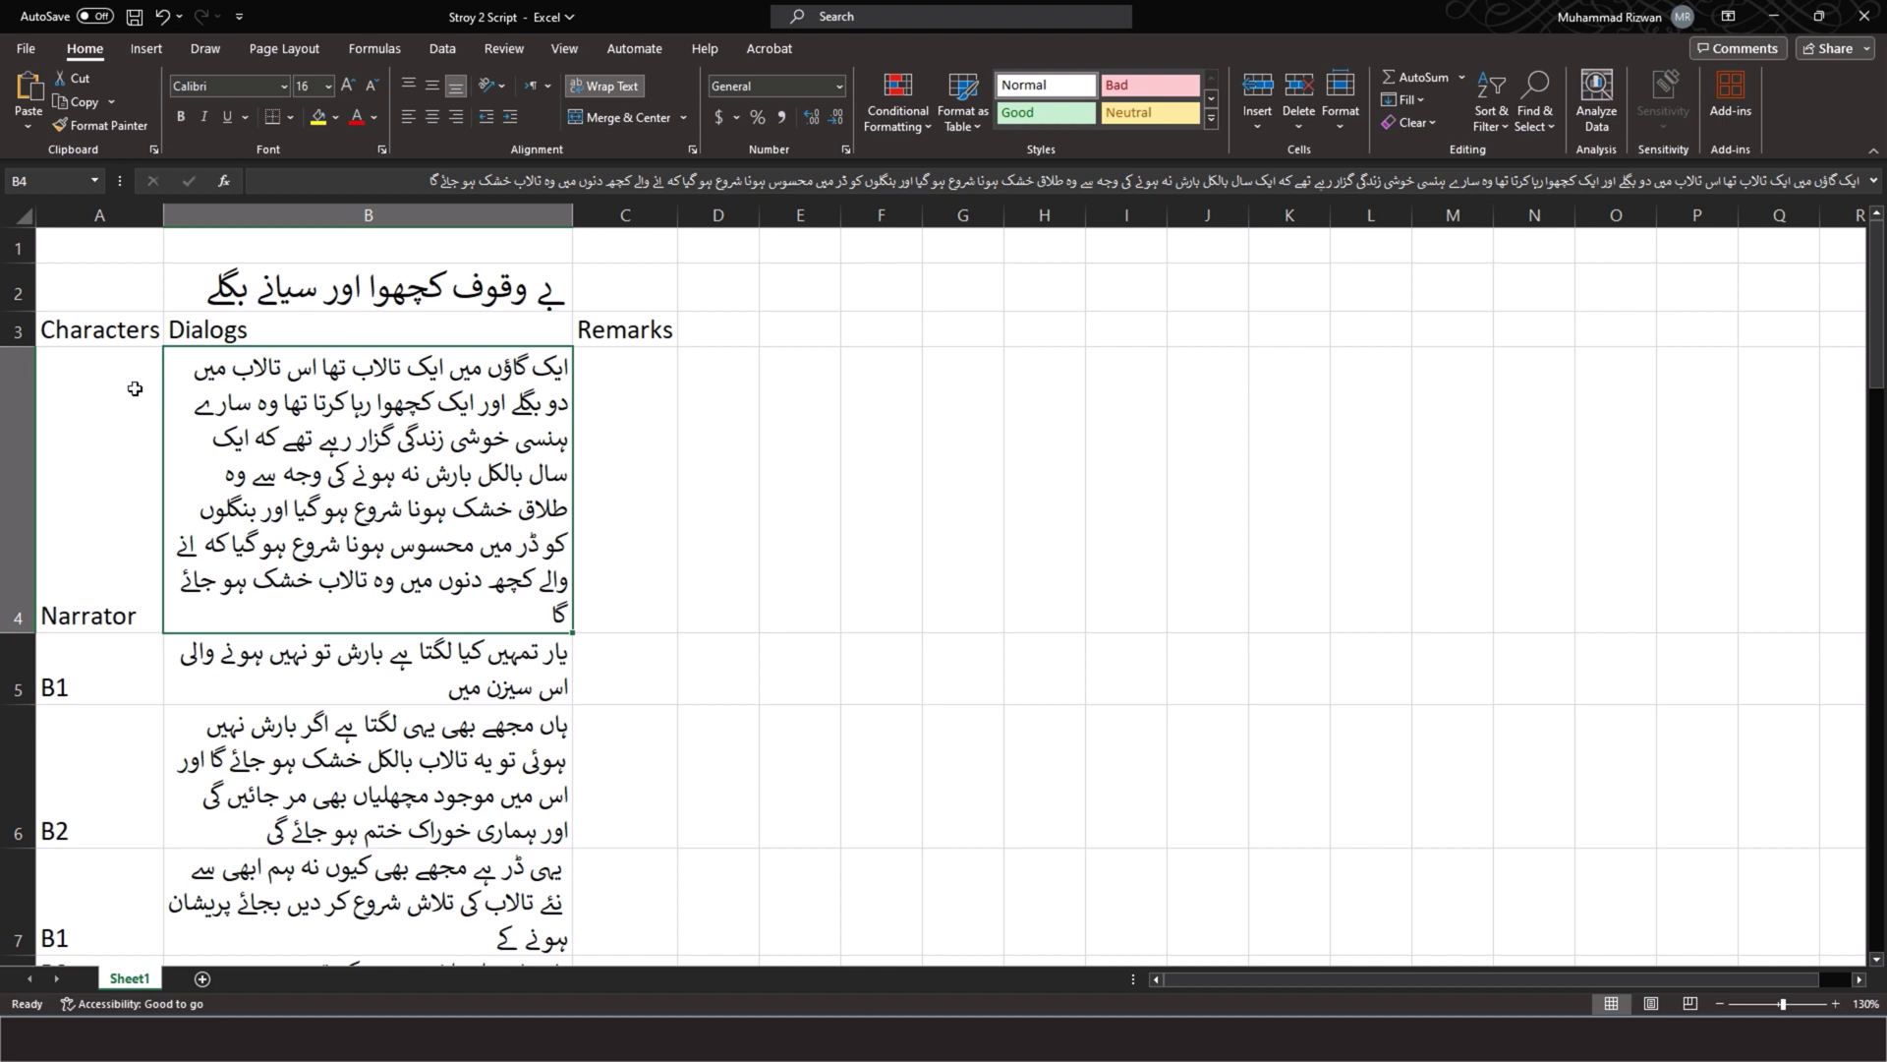
pyautogui.scroll(-1, 166, 515)
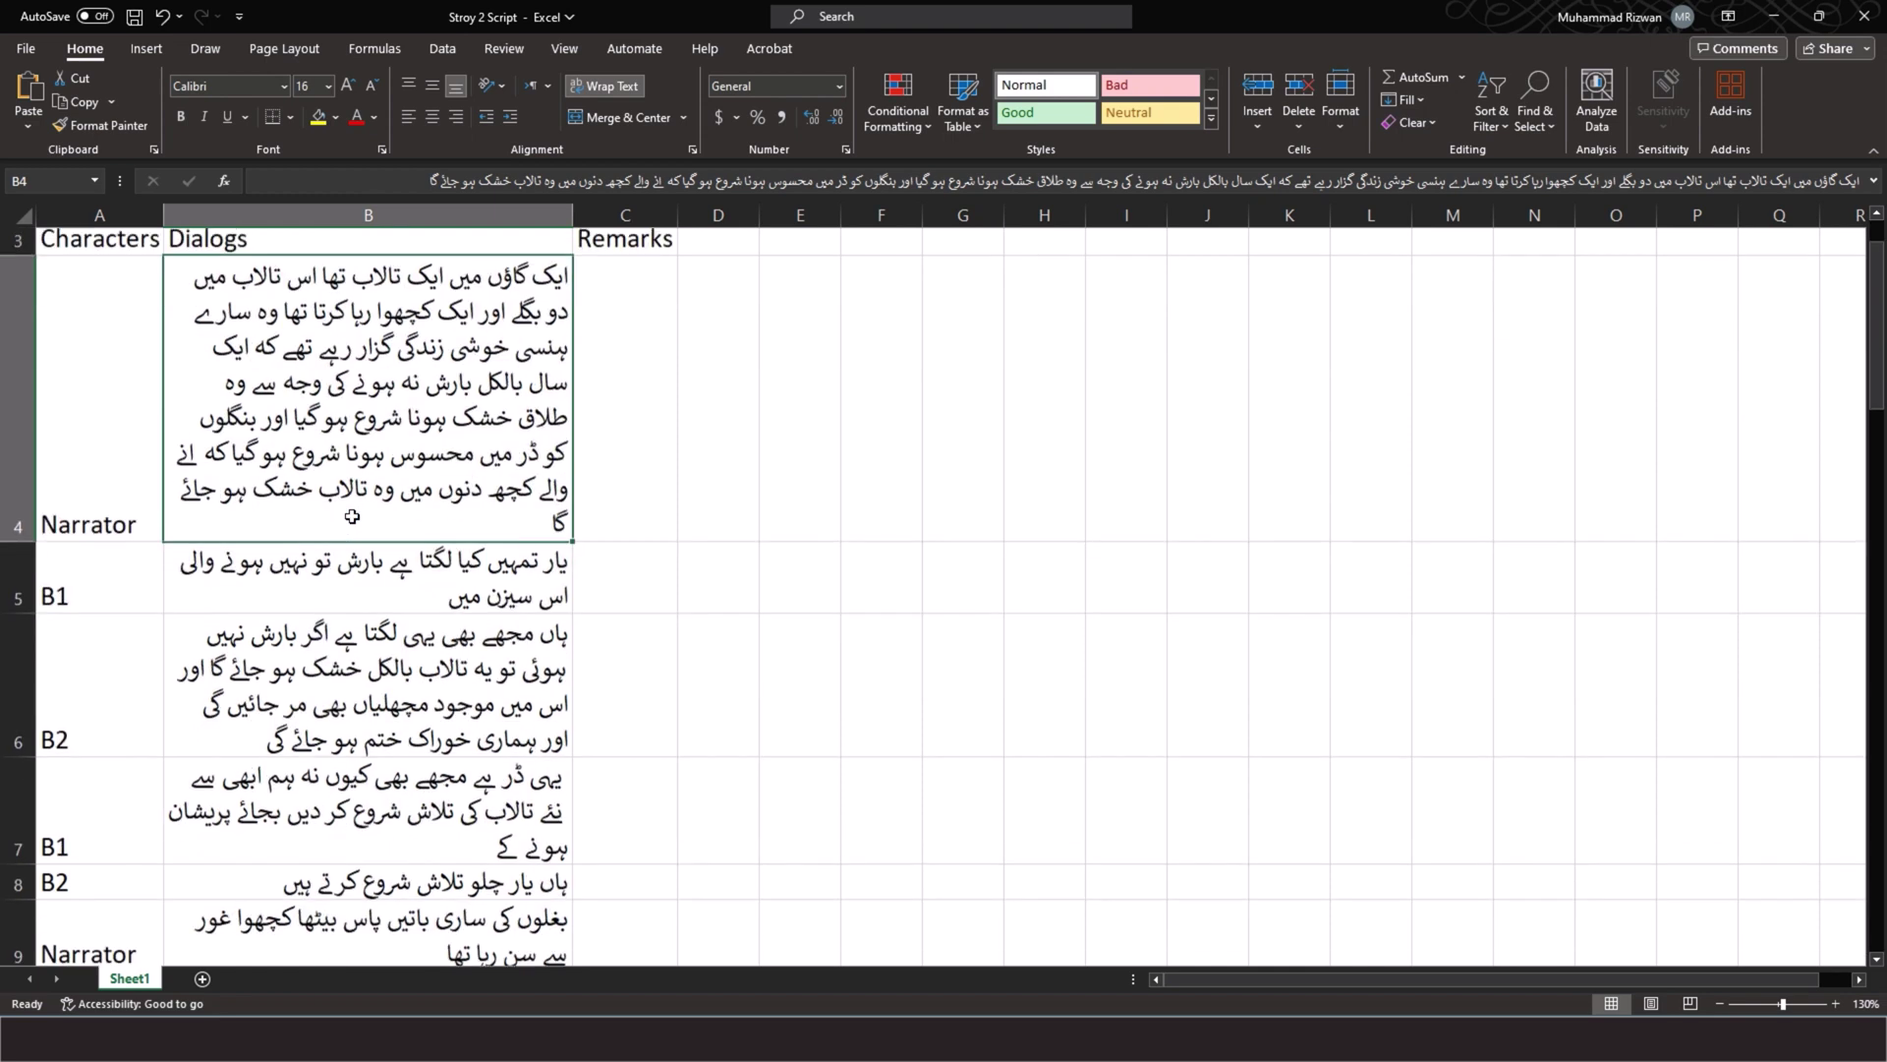
pyautogui.scroll(-2, 355, 523)
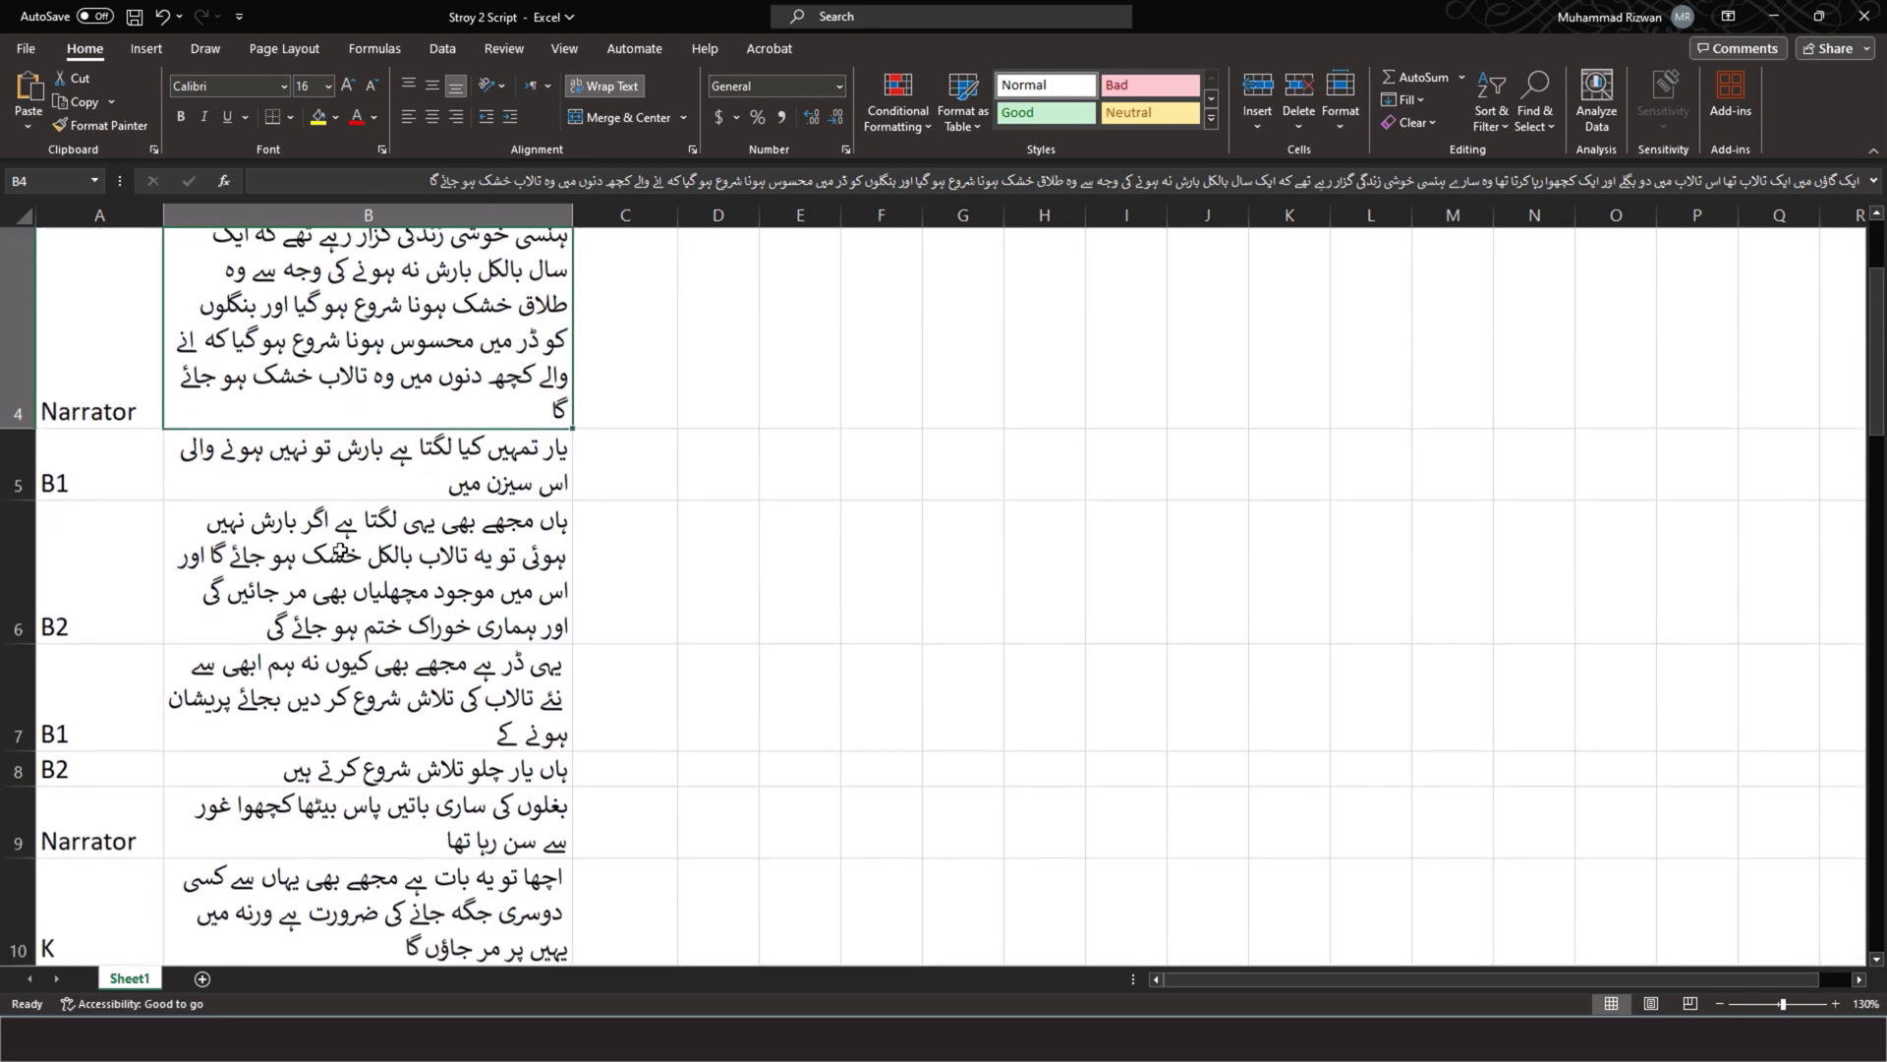
pyautogui.click(150, 476)
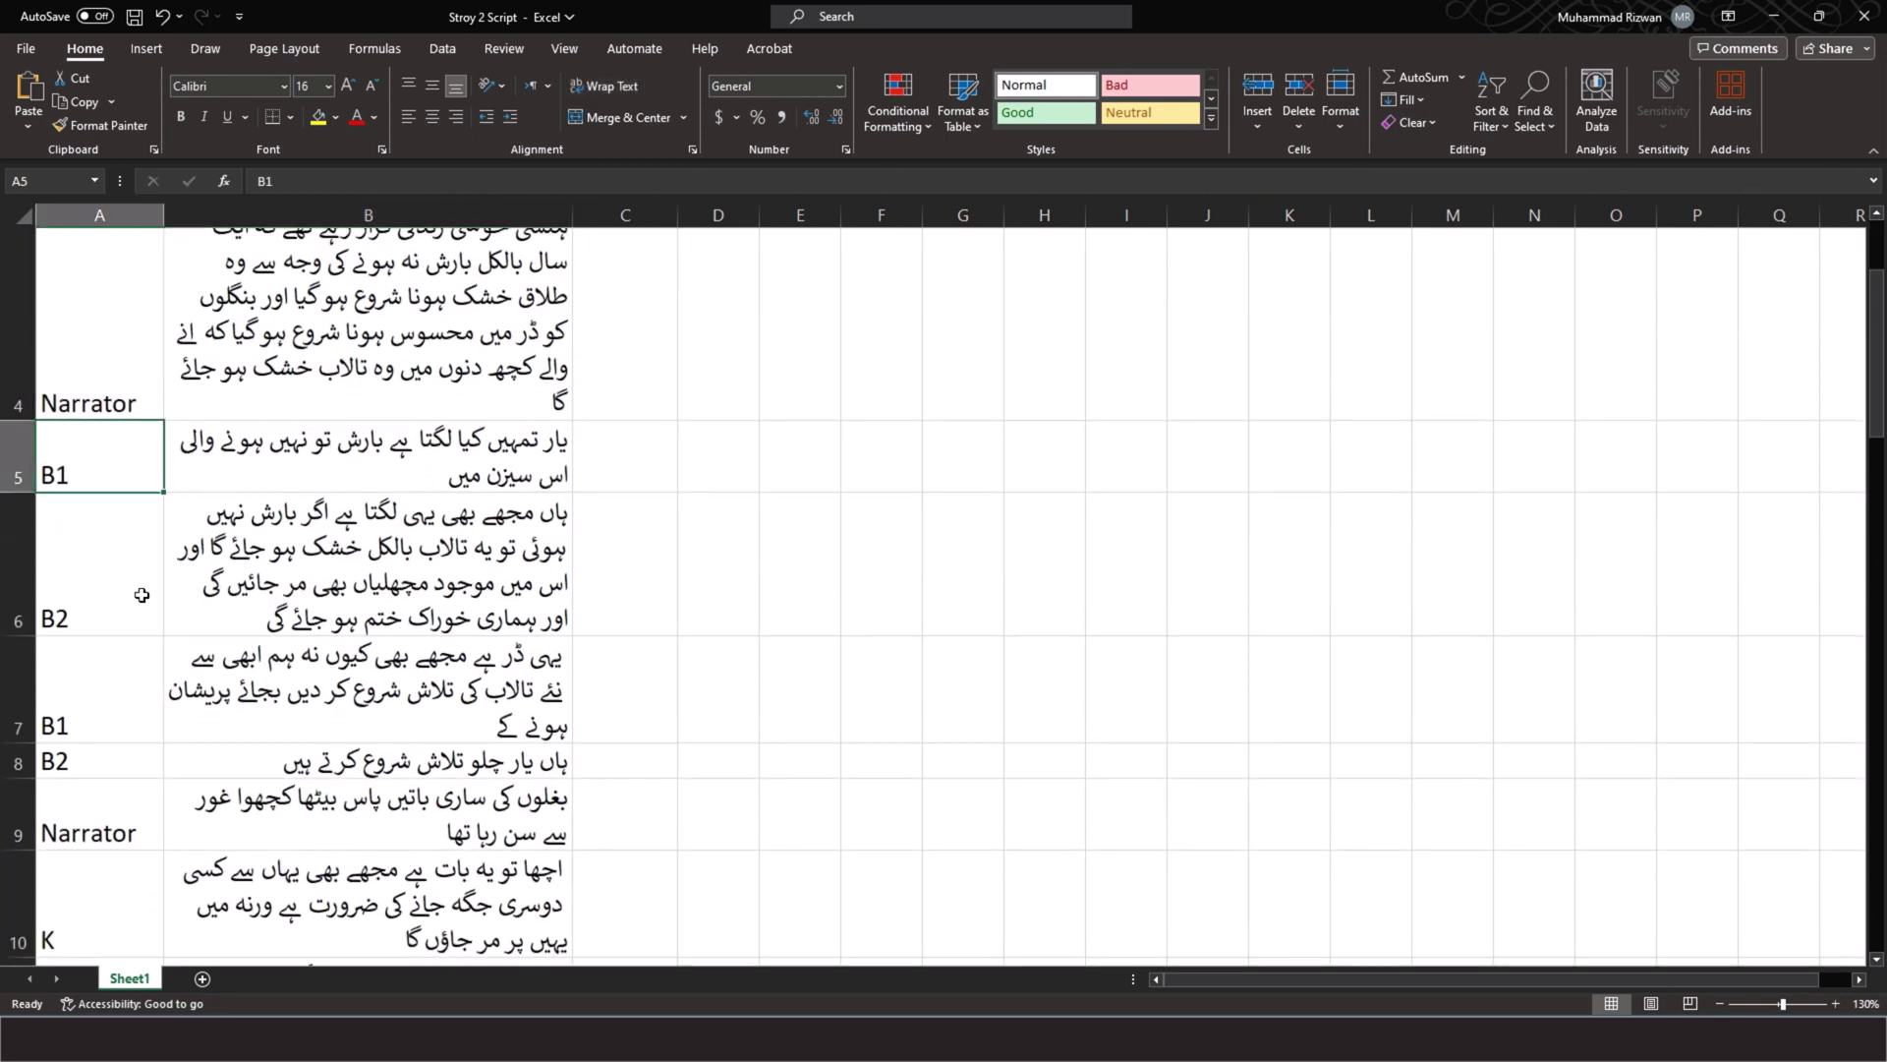
pyautogui.click(142, 617)
pyautogui.scroll(-3, 133, 688)
pyautogui.scroll(-1, 127, 737)
pyautogui.click(128, 737)
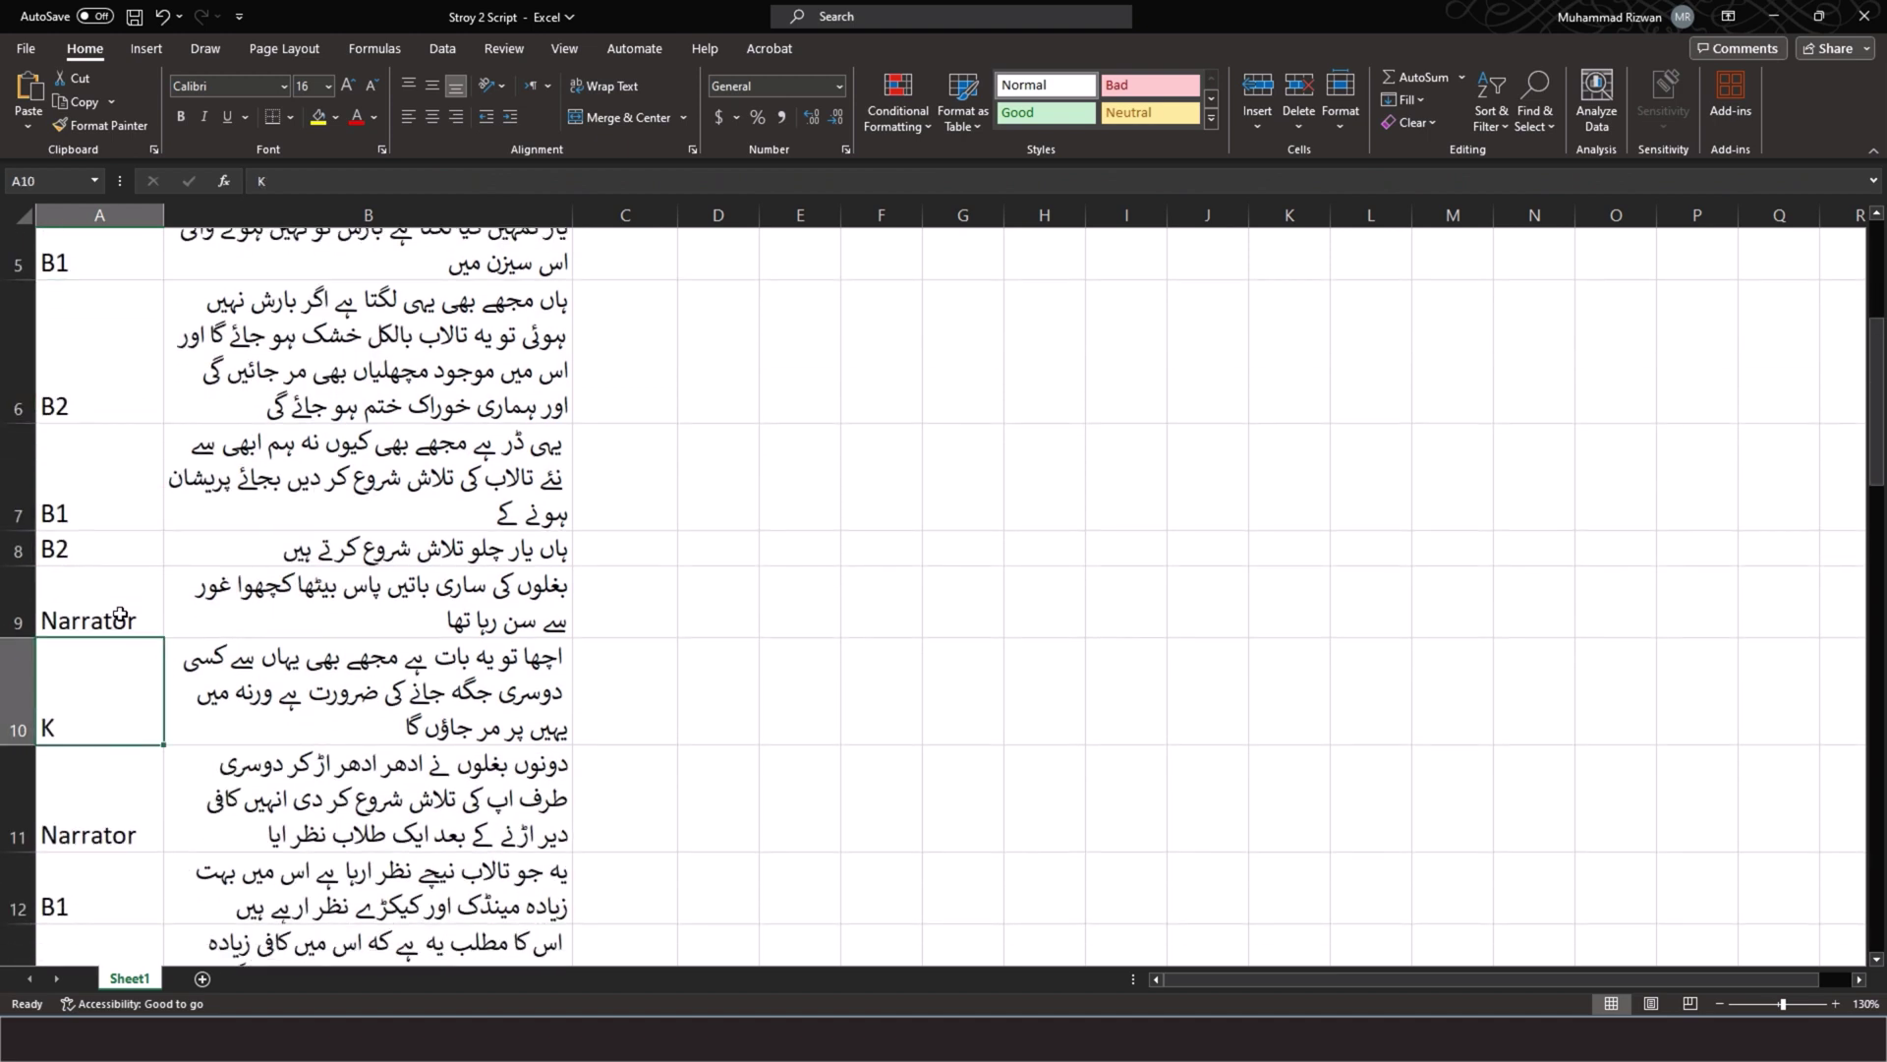
pyautogui.click(120, 613)
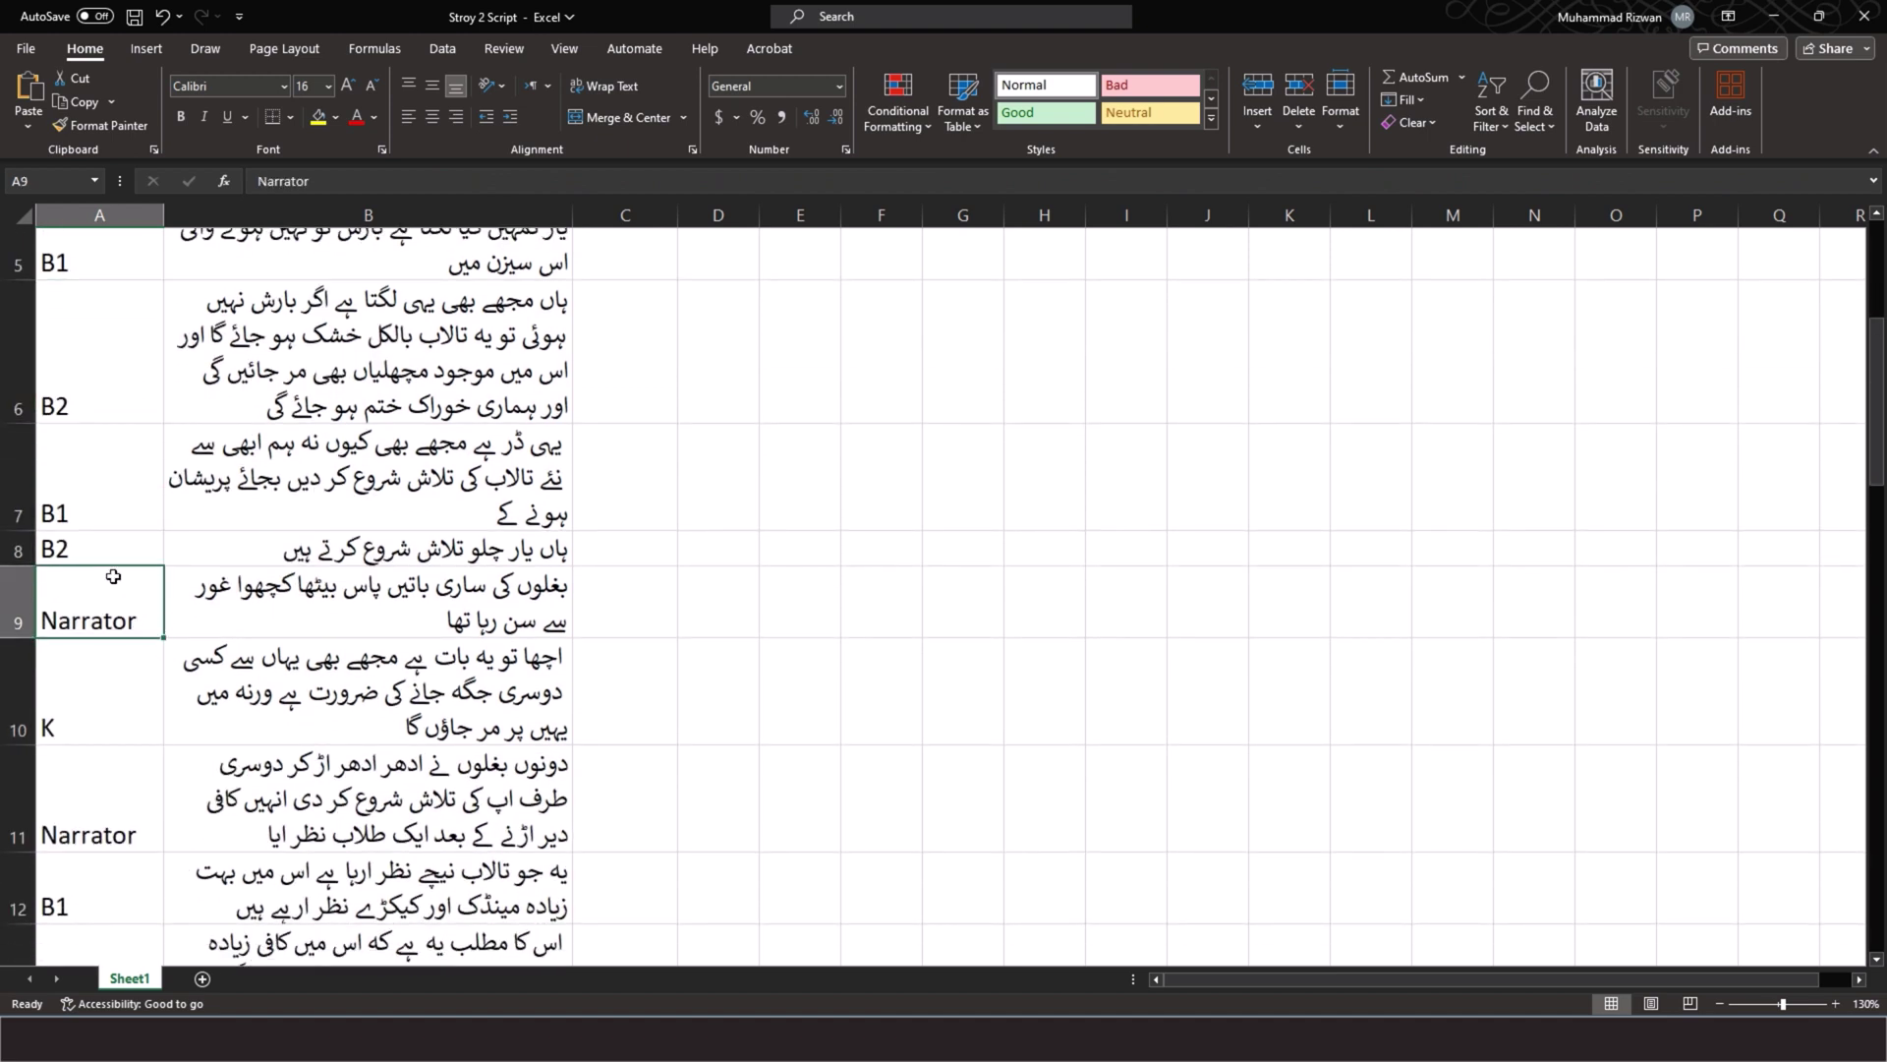
pyautogui.click(108, 526)
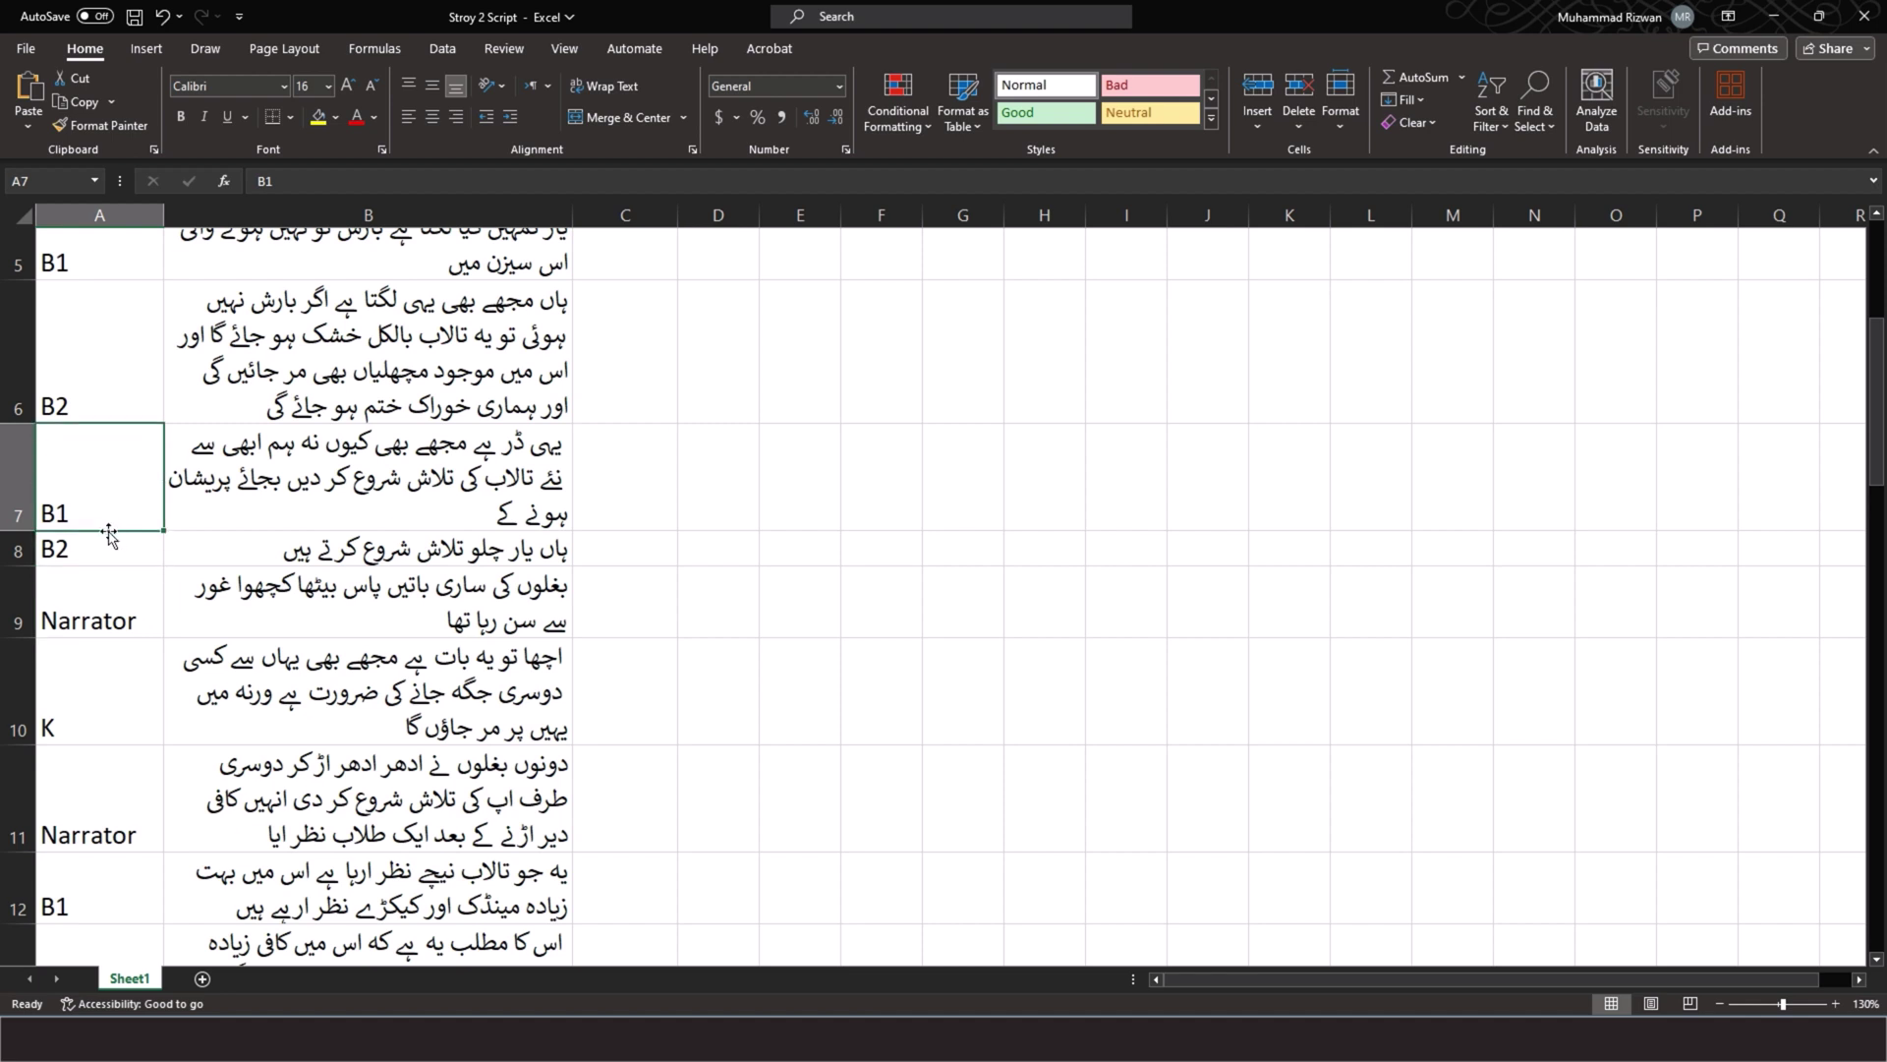
pyautogui.click(99, 559)
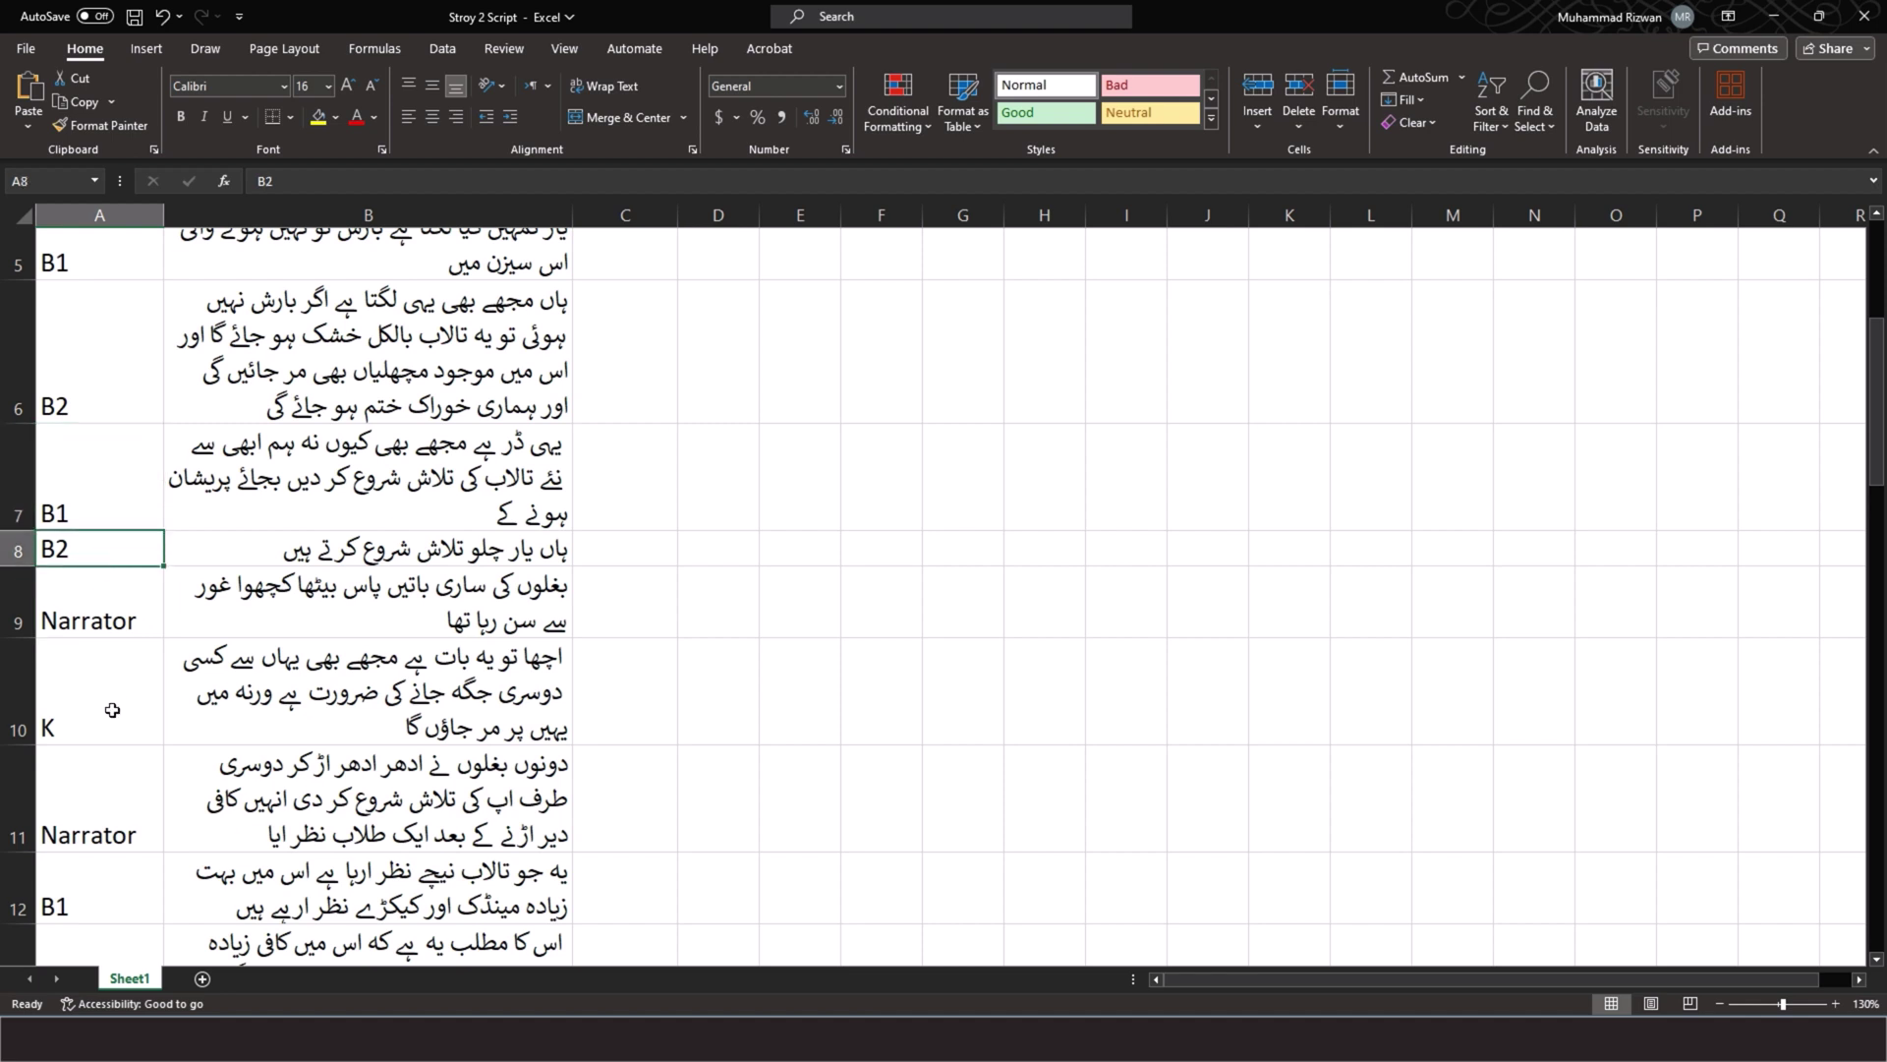
pyautogui.click(112, 722)
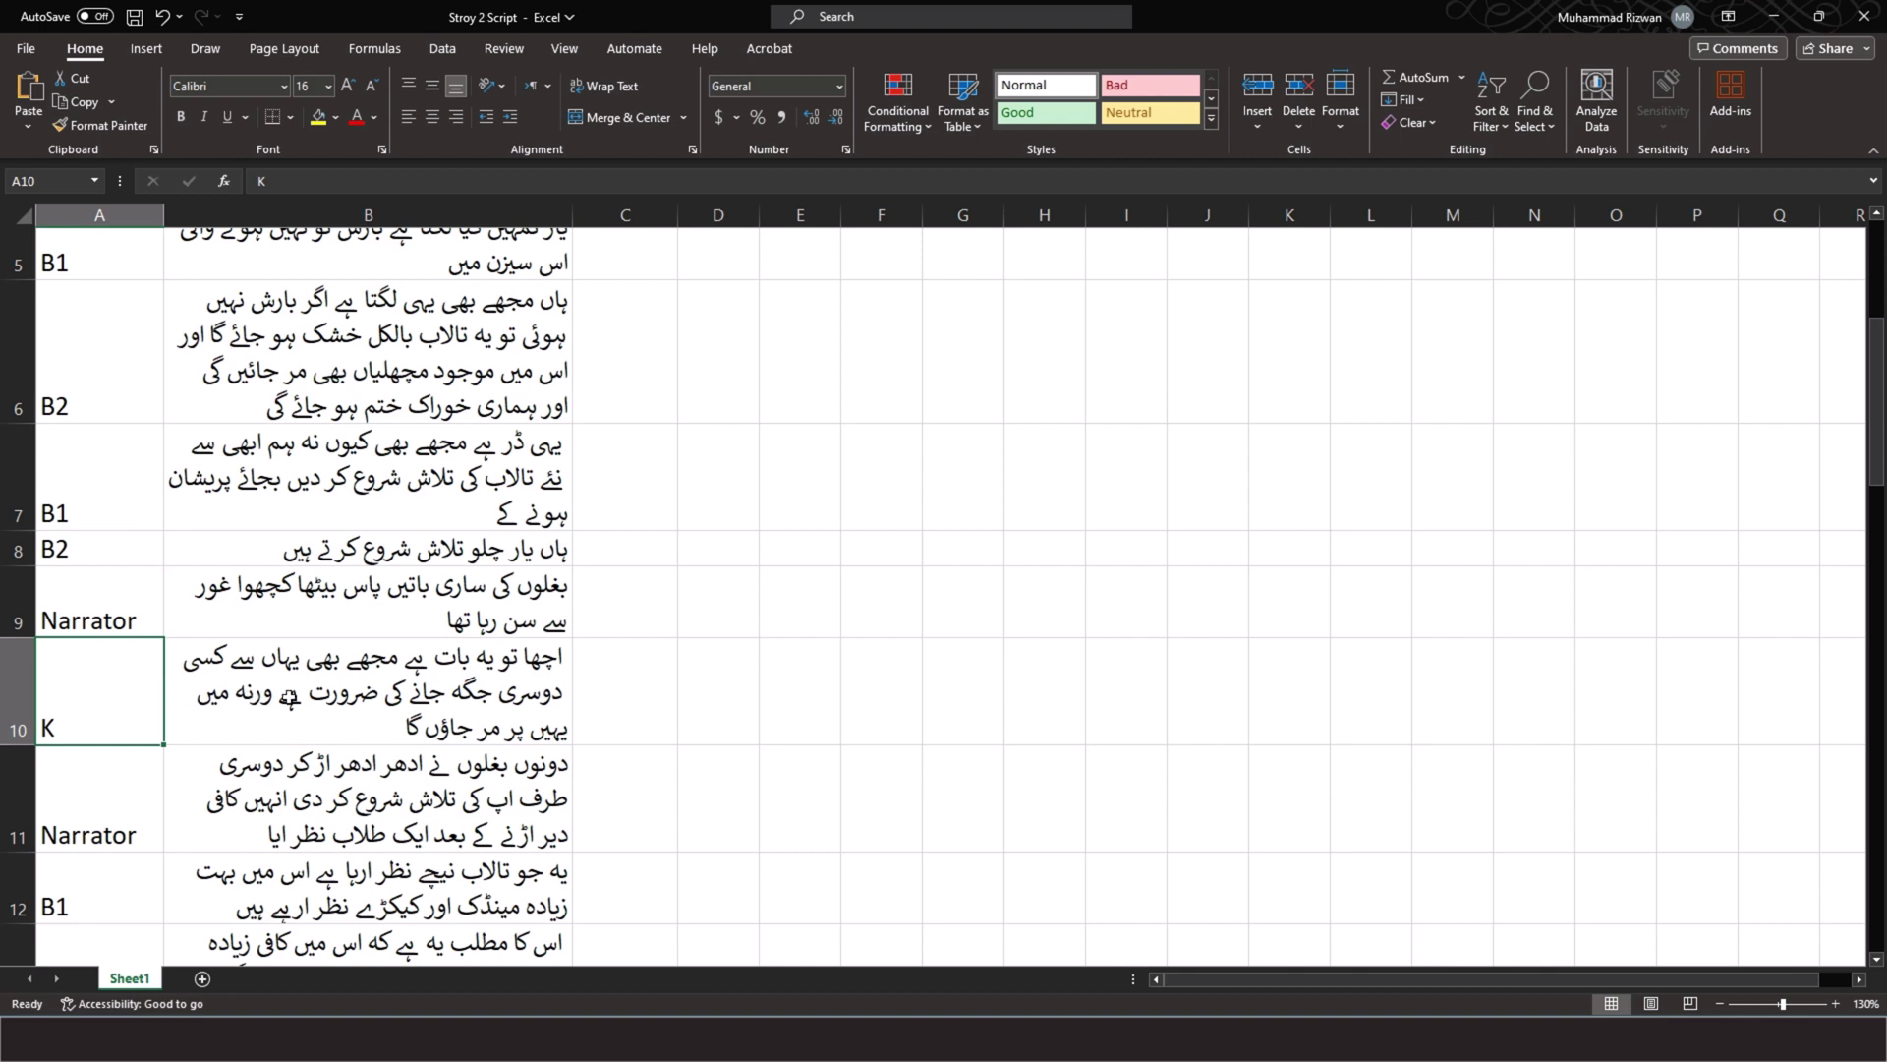
pyautogui.scroll(2, 285, 694)
pyautogui.scroll(2, 285, 694)
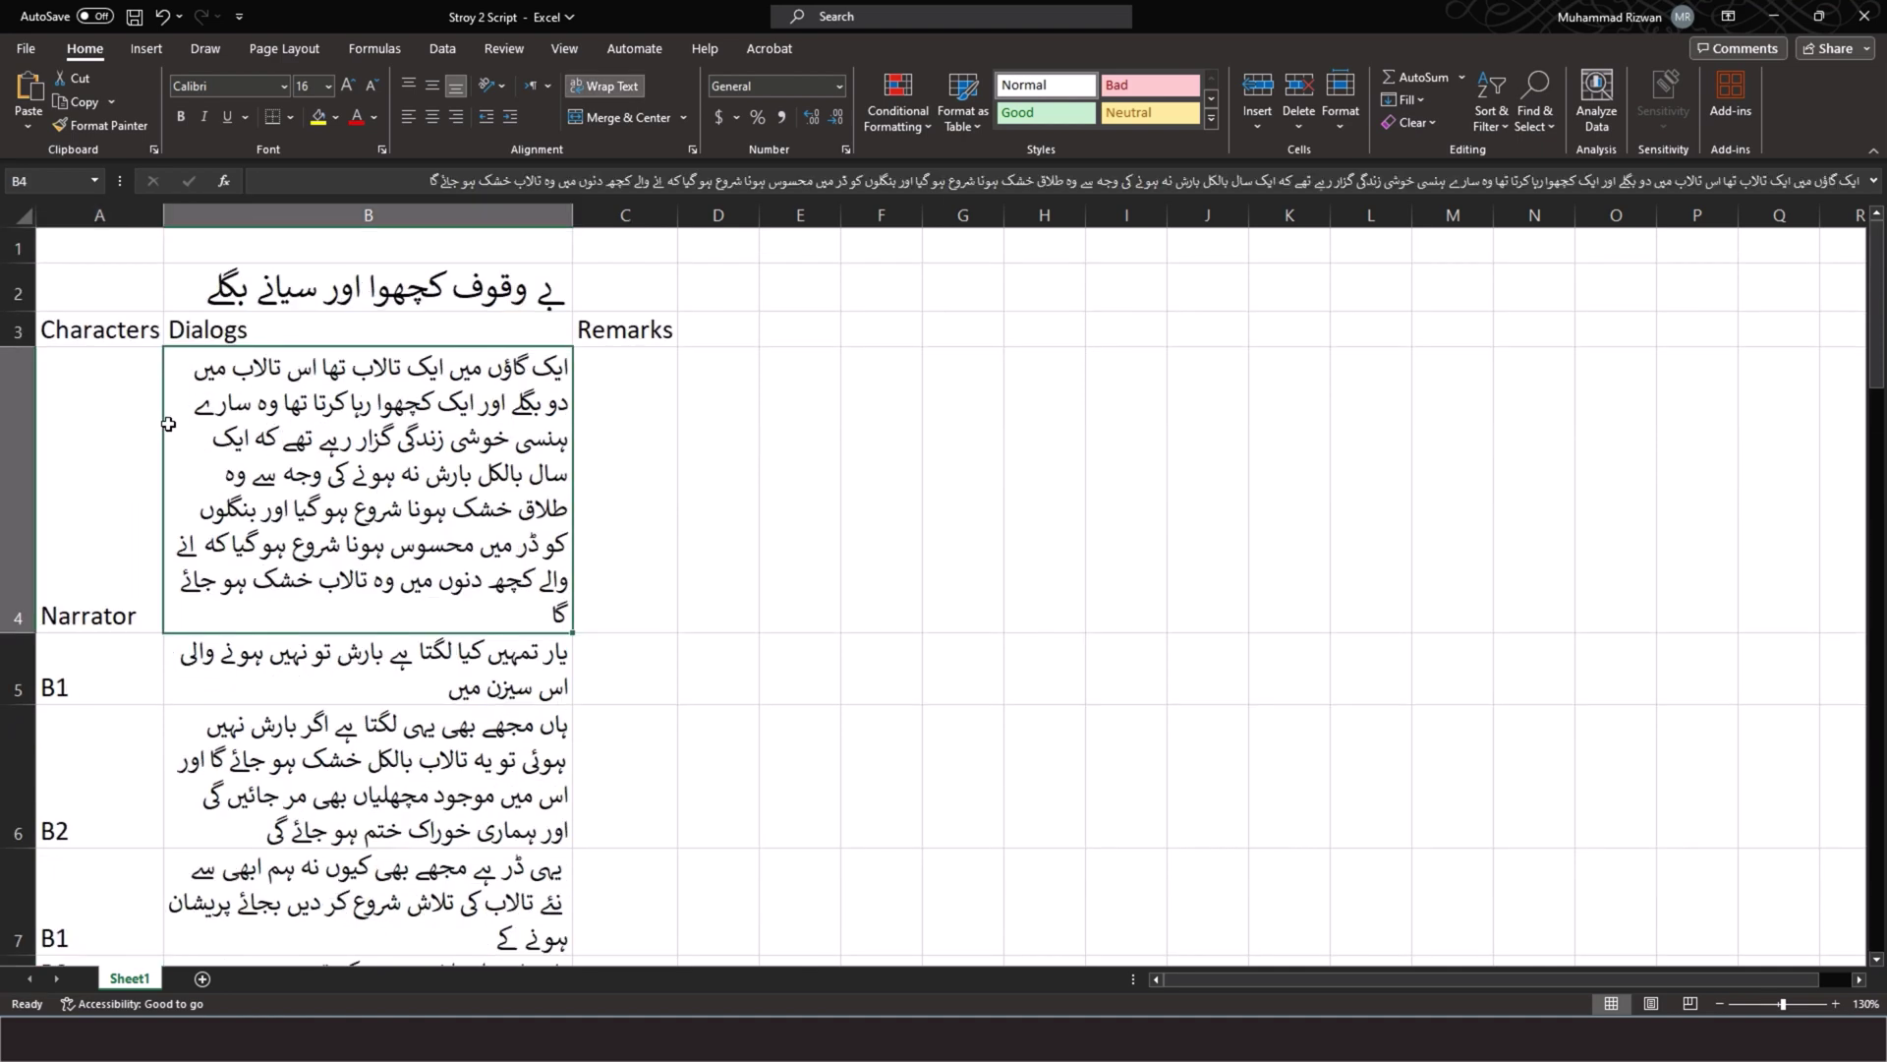
pyautogui.moveTo(167, 417); pyautogui.dragTo(149, 409)
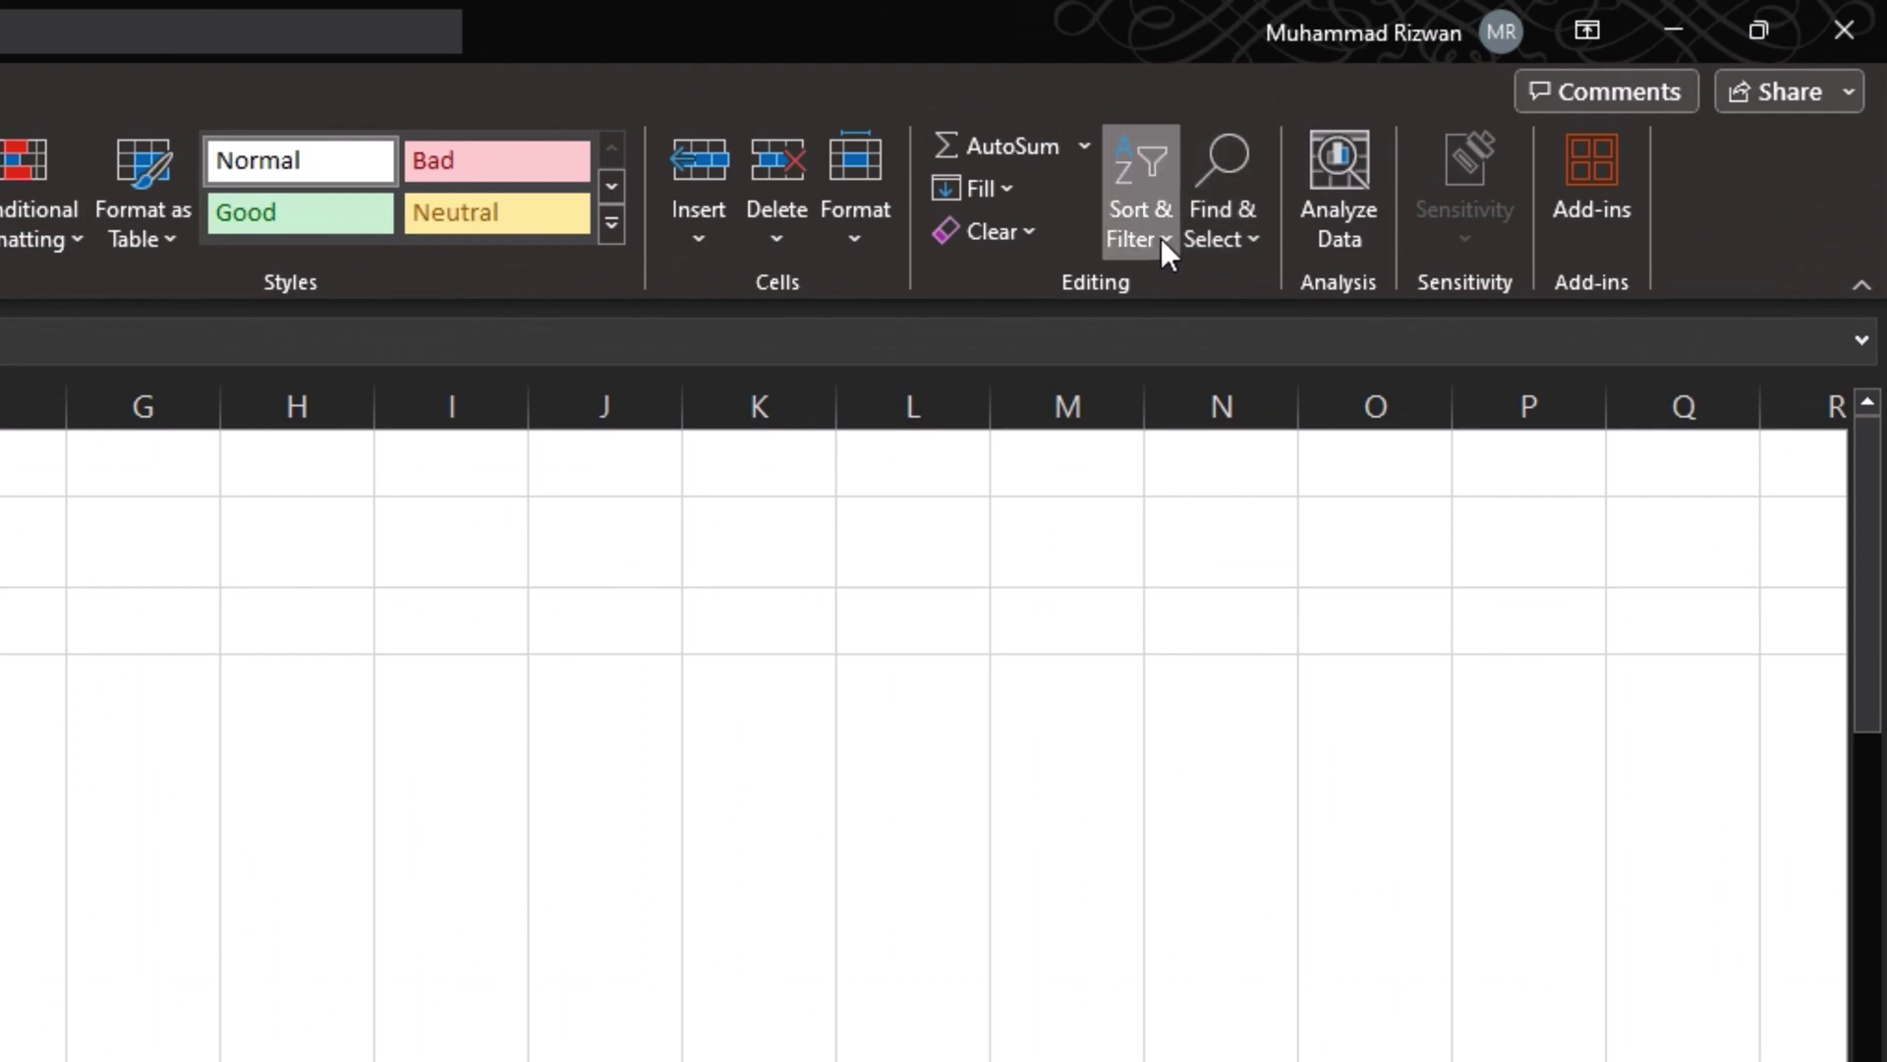
# Turn on AutoFilter for the headers and filter Characters to Narrator only
pyautogui.click(1160, 238)
pyautogui.click(1211, 447)
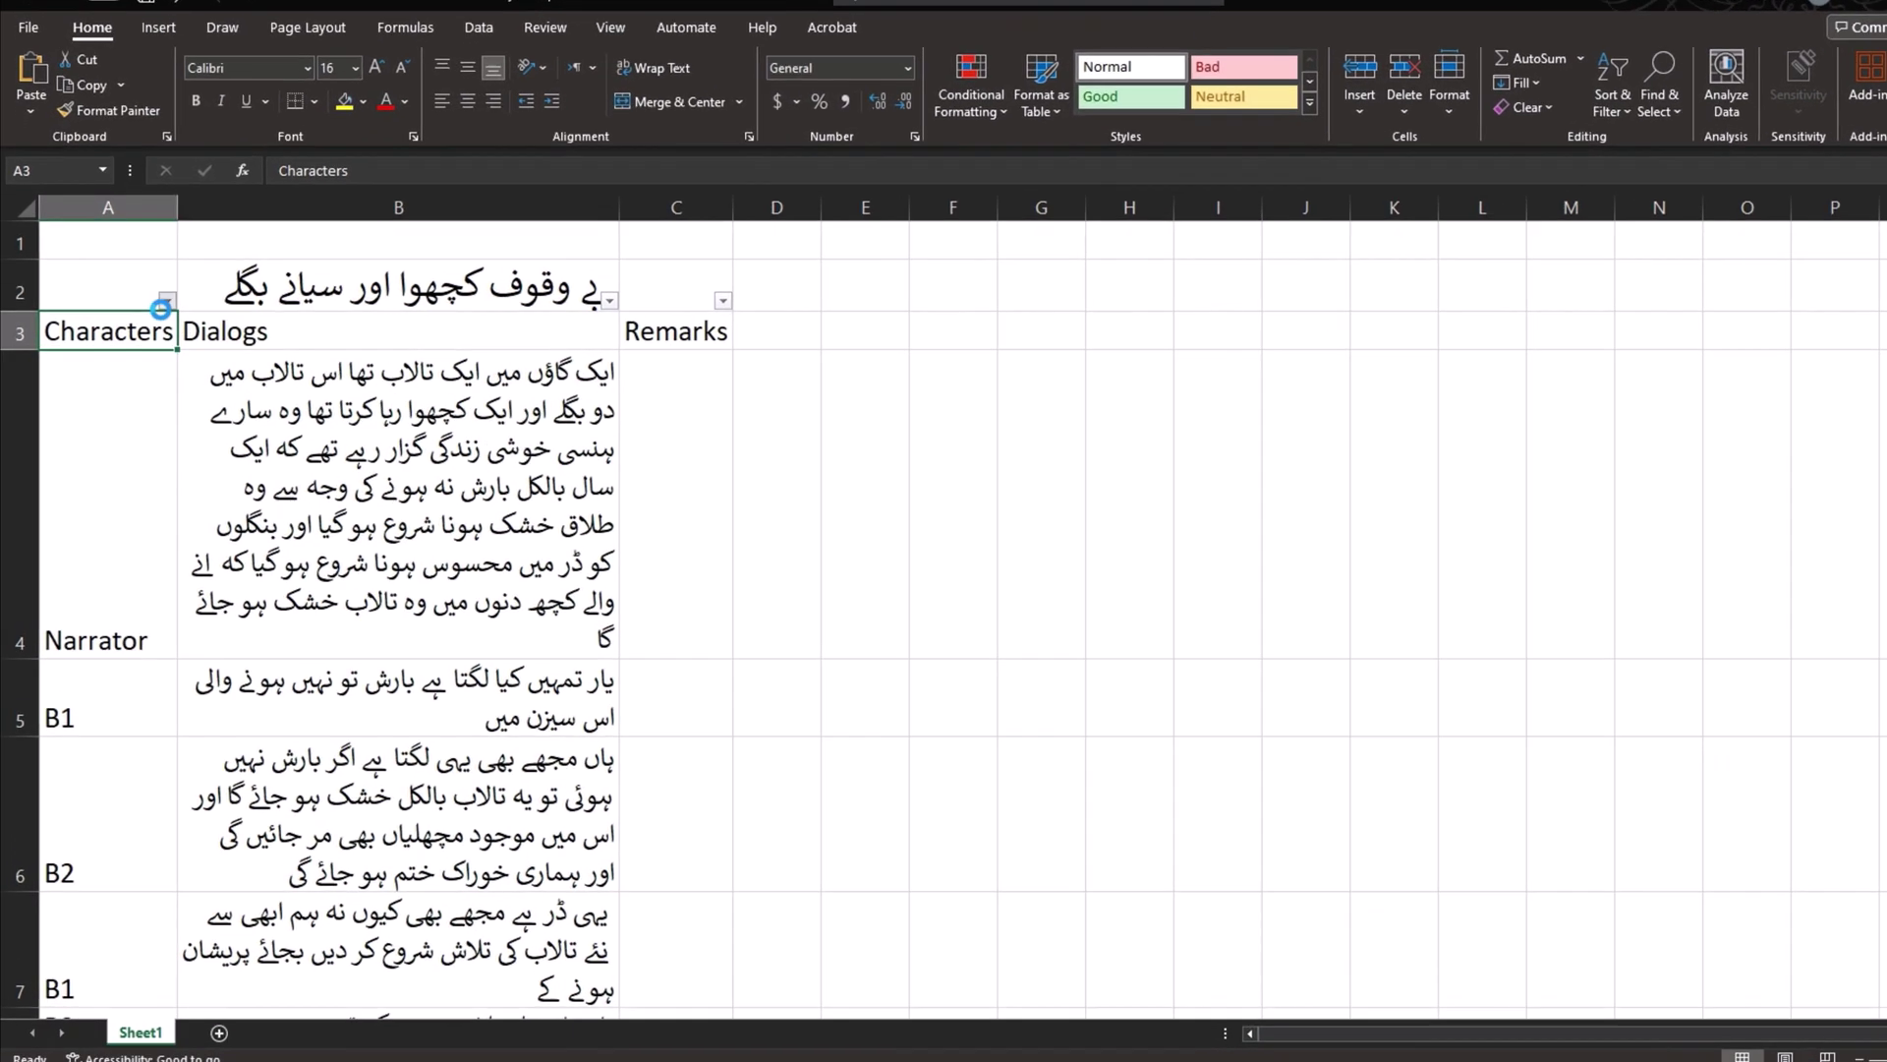
pyautogui.click(155, 300)
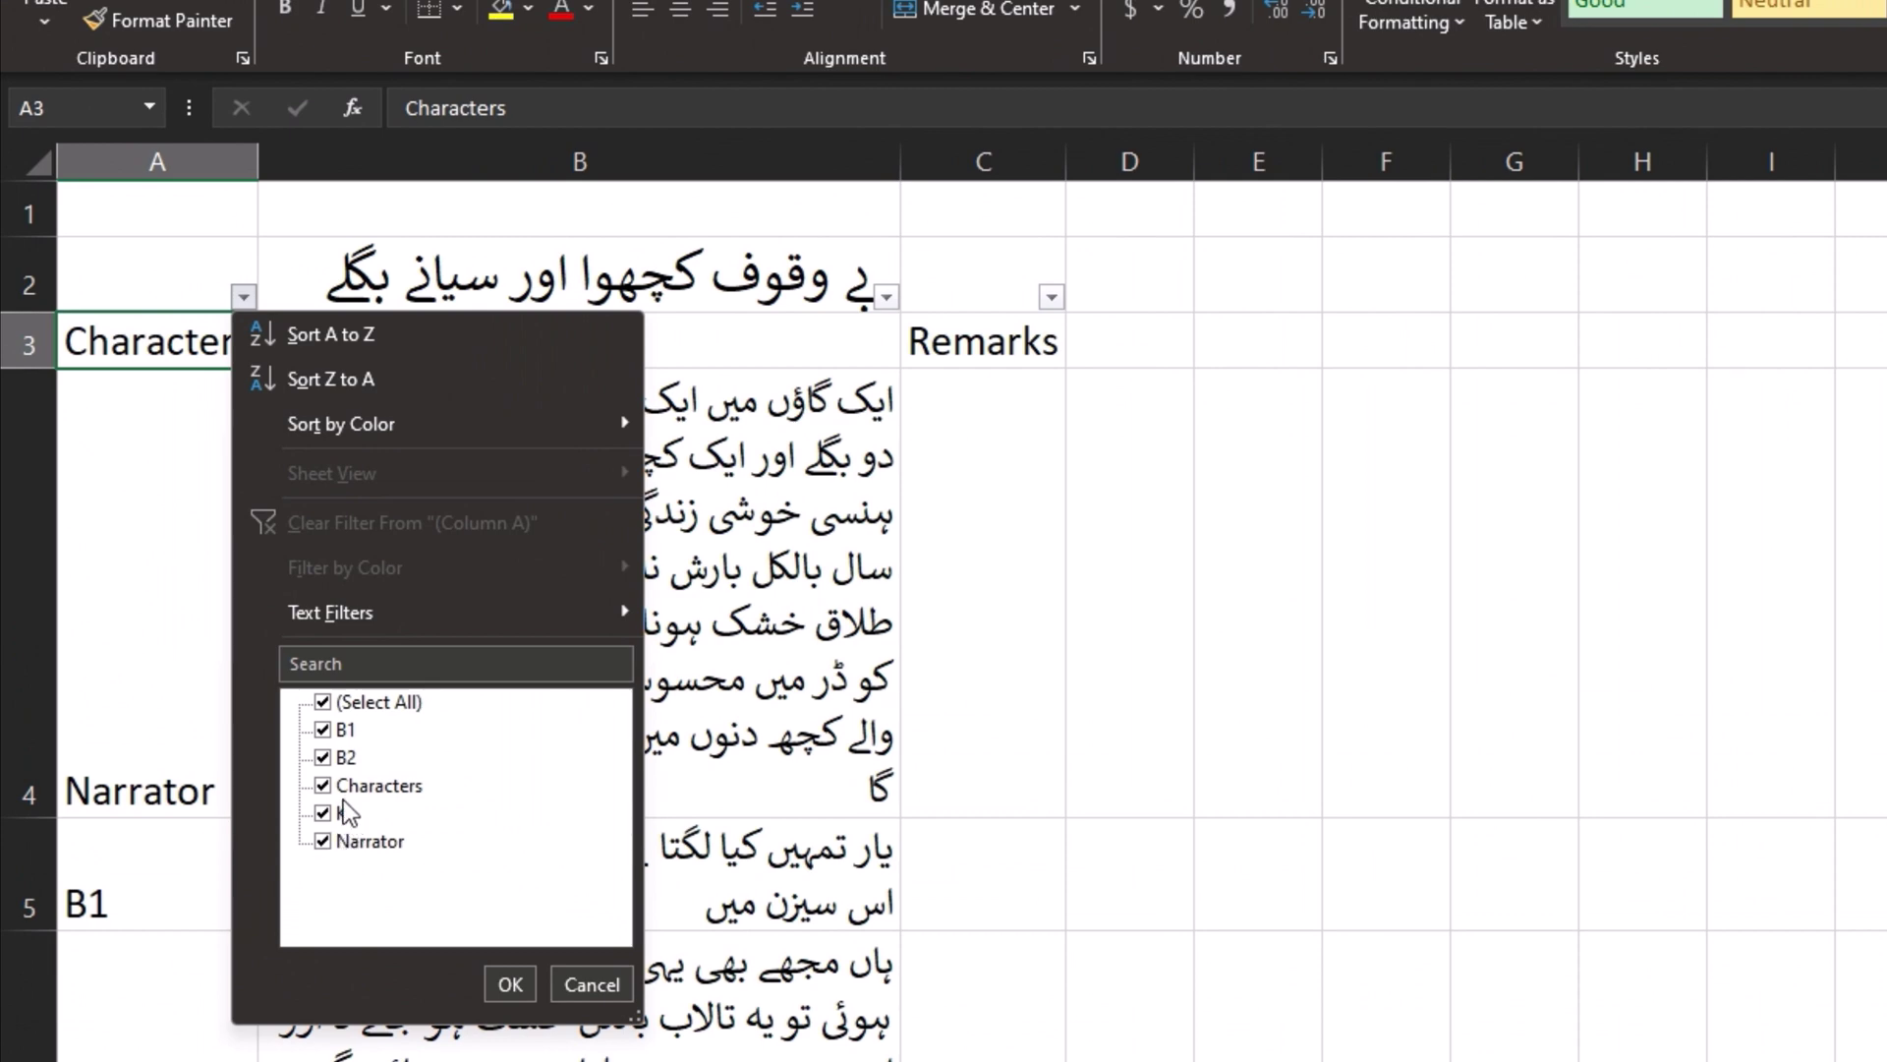
pyautogui.click(322, 704)
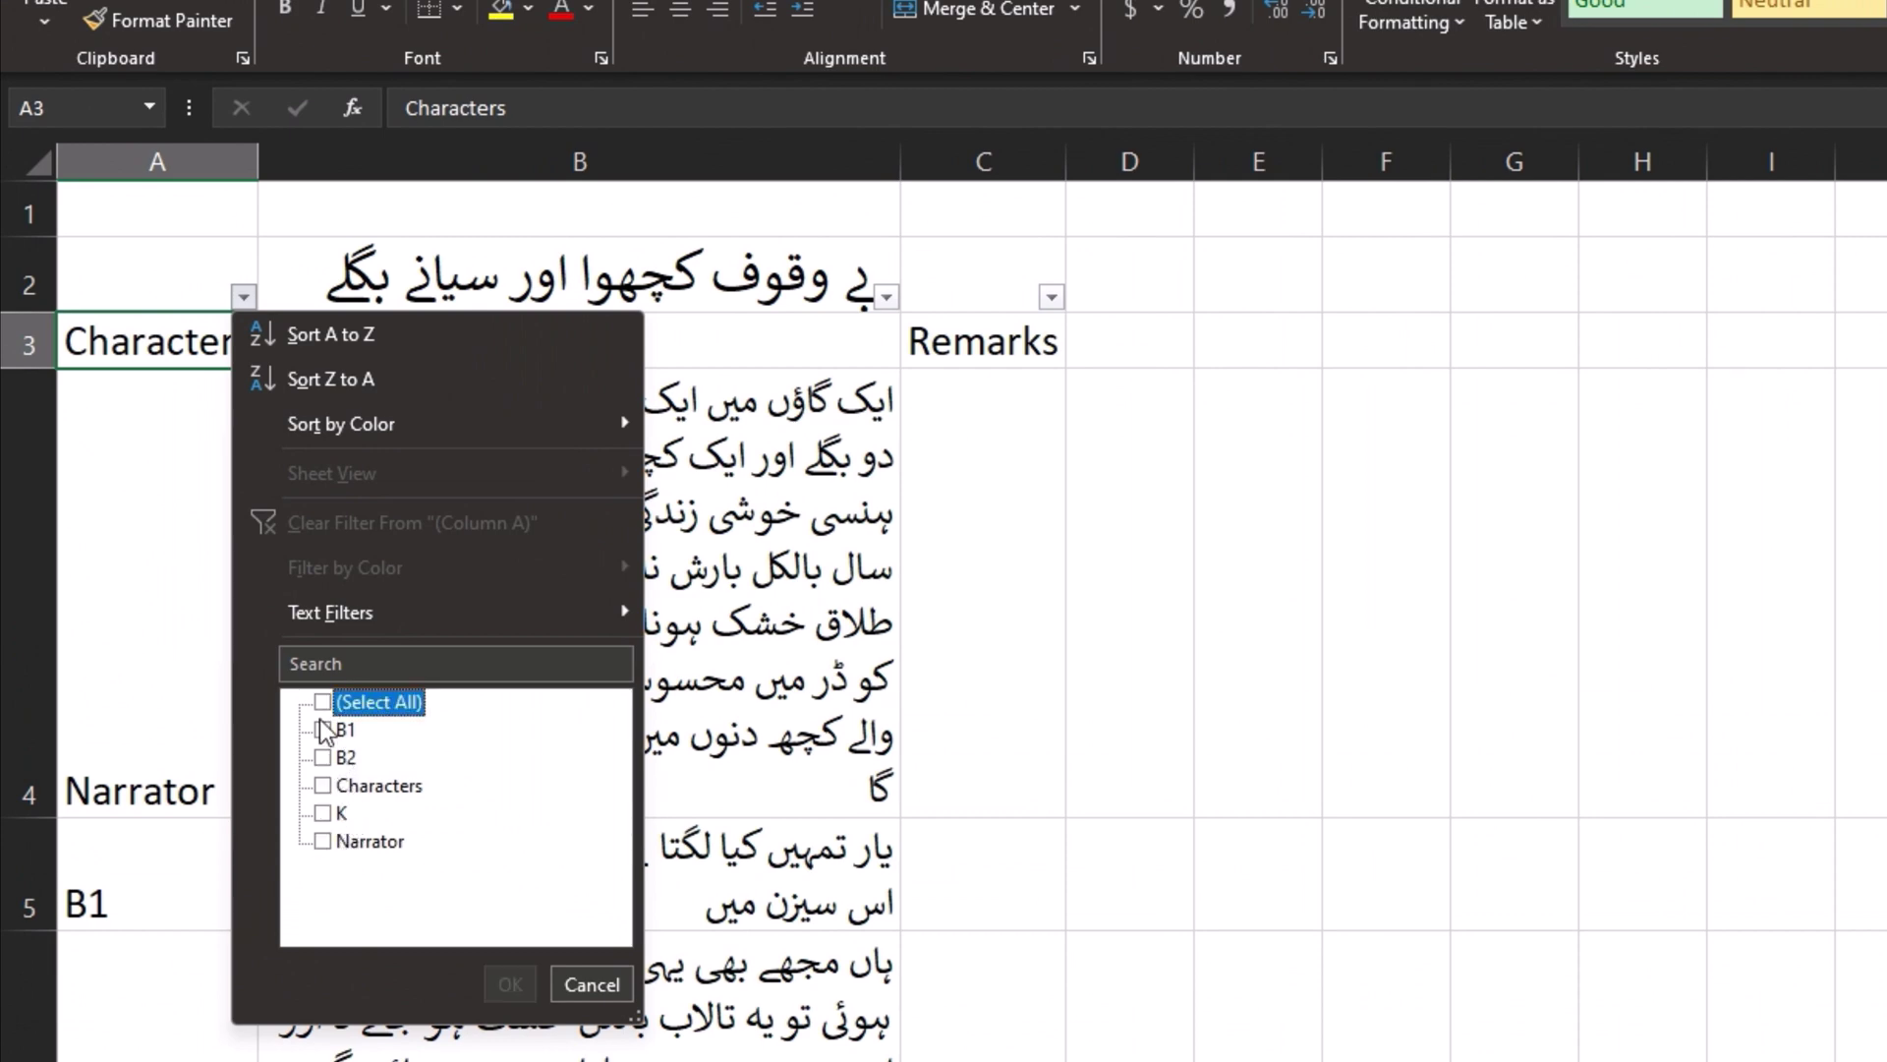
pyautogui.click(322, 841)
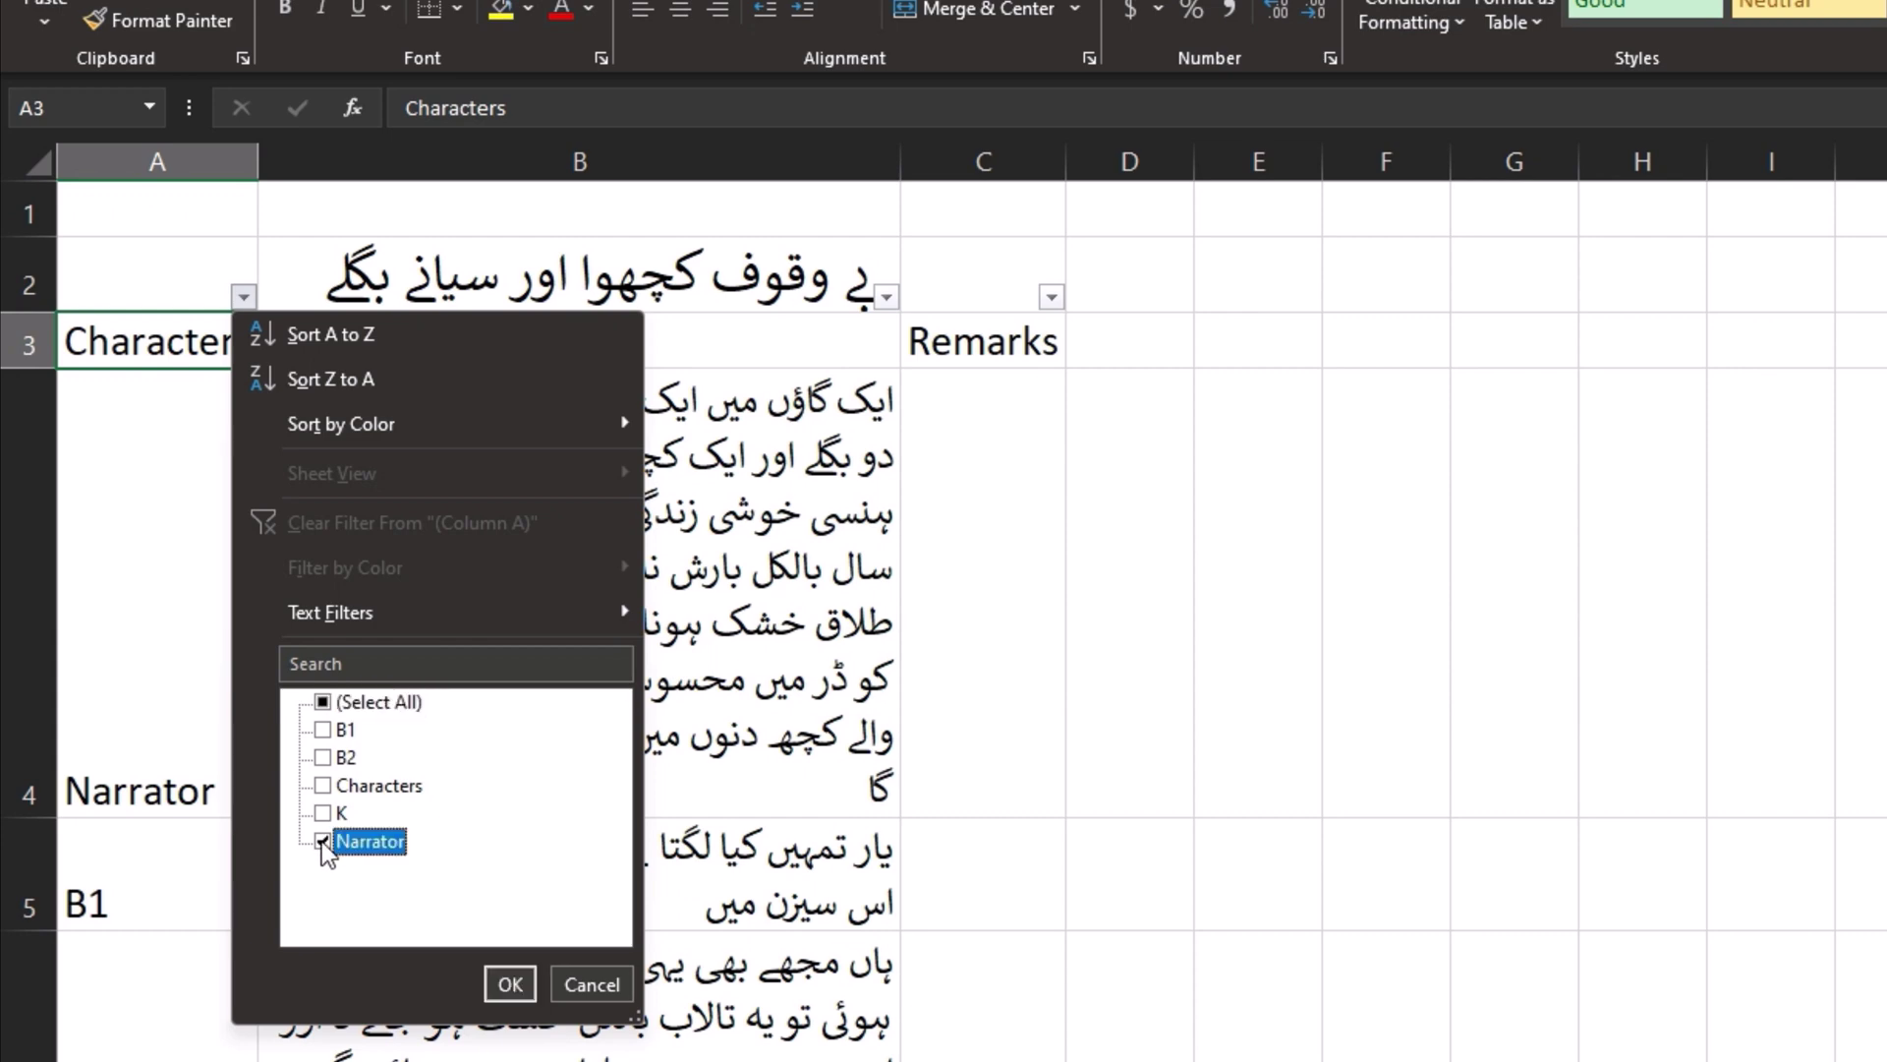
pyautogui.click(509, 984)
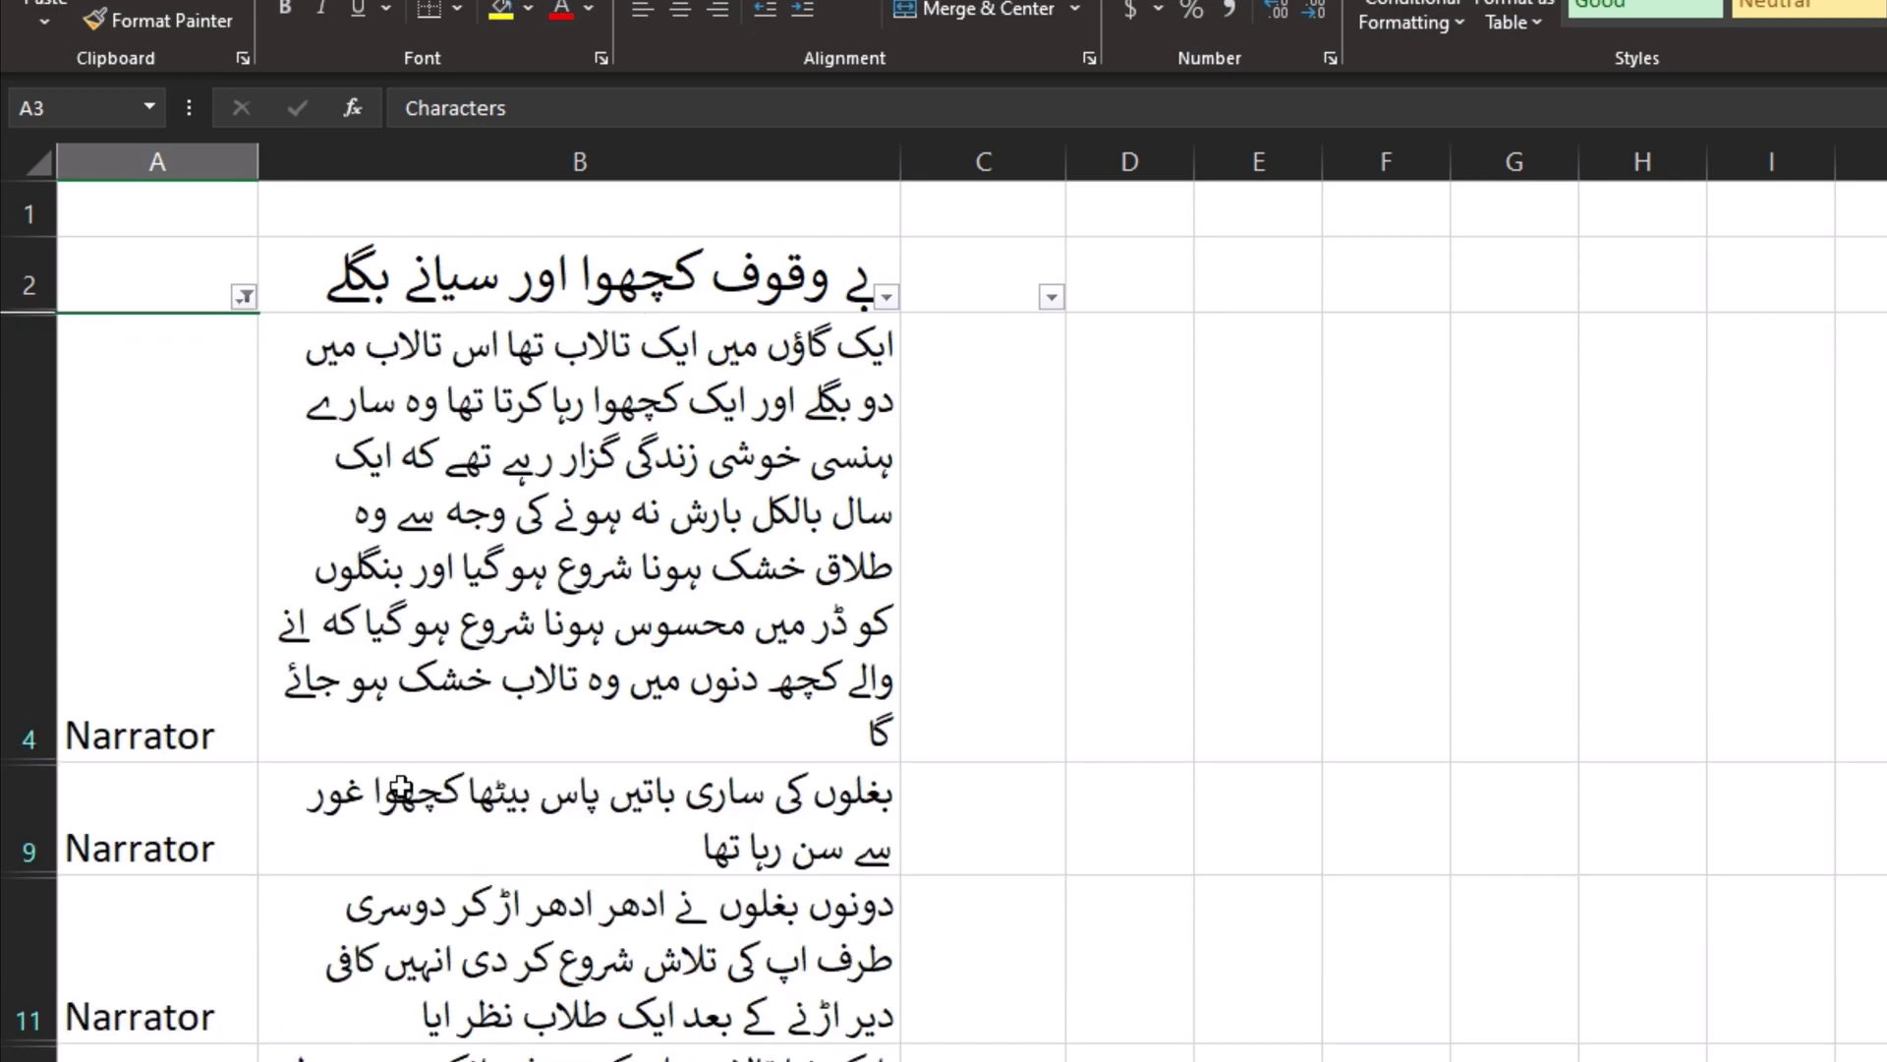
pyautogui.click(623, 506)
pyautogui.scroll(-2, 717, 594)
pyautogui.scroll(-3, 722, 825)
pyautogui.scroll(-3, 722, 826)
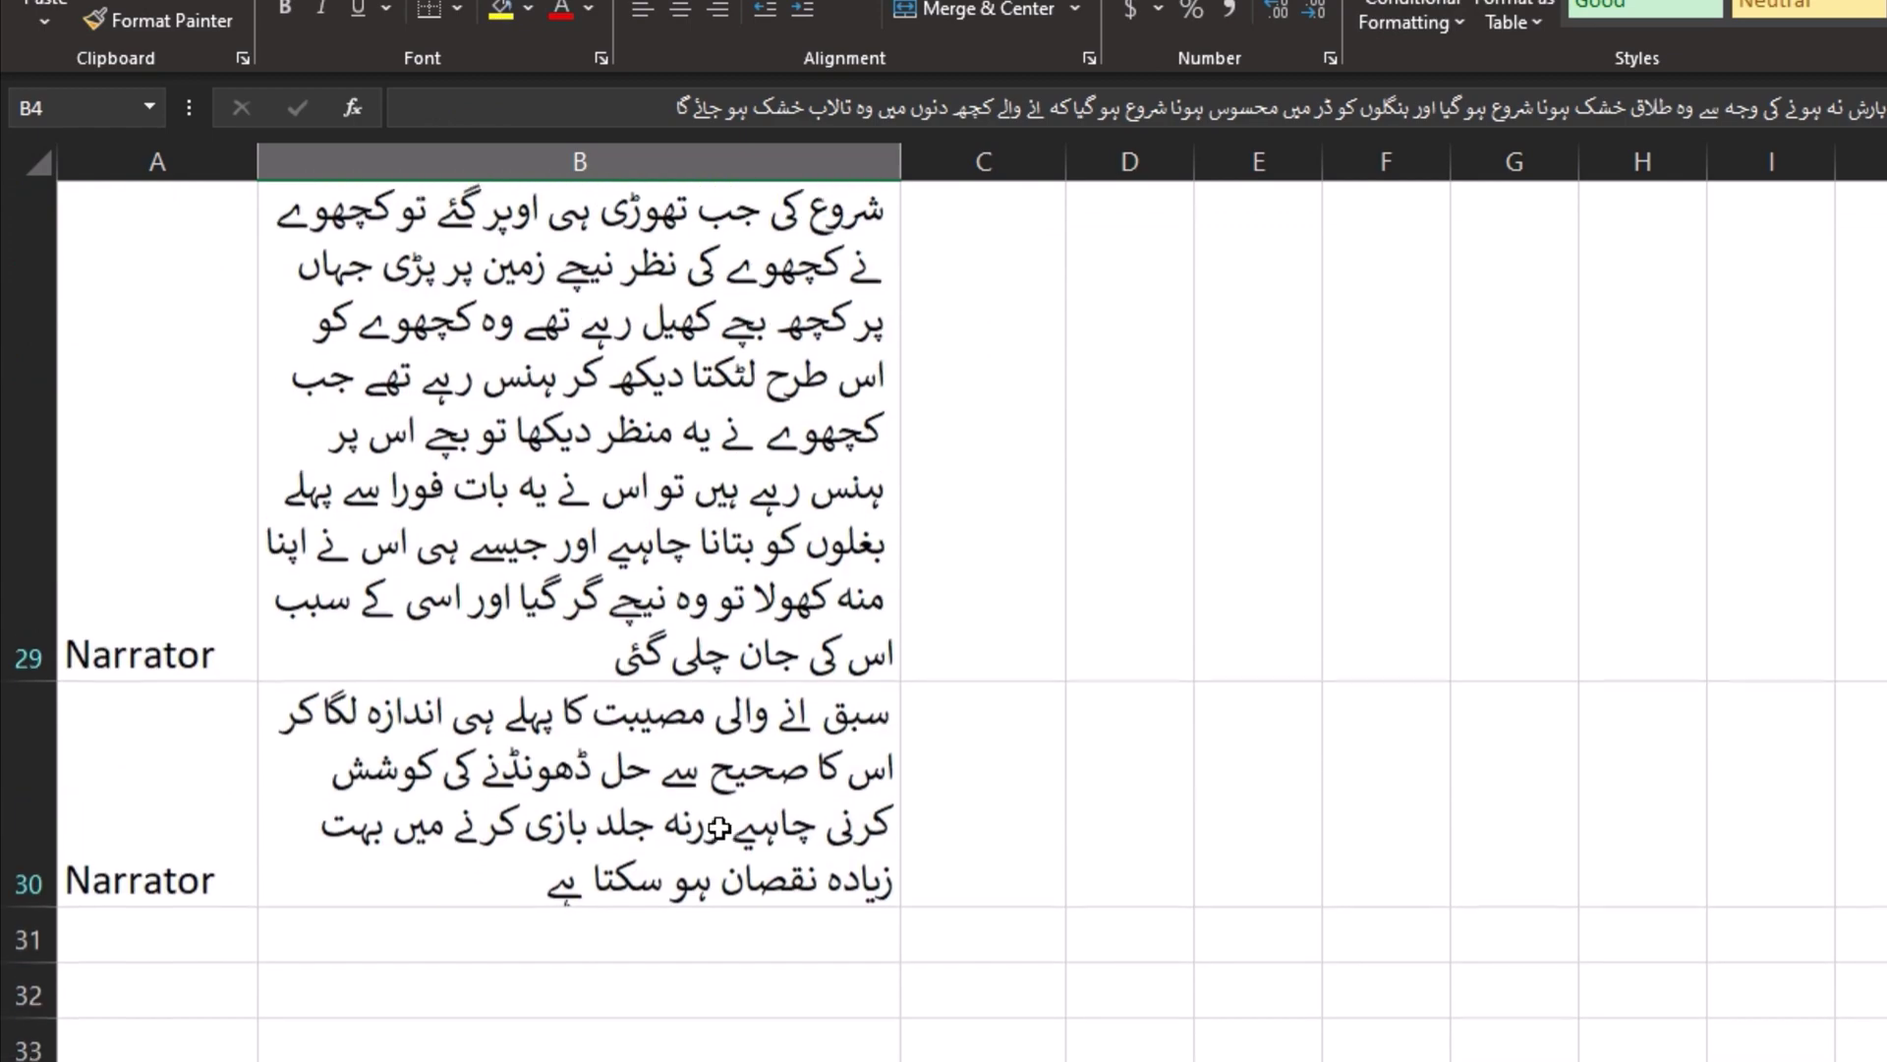
pyautogui.scroll(3, 644, 865)
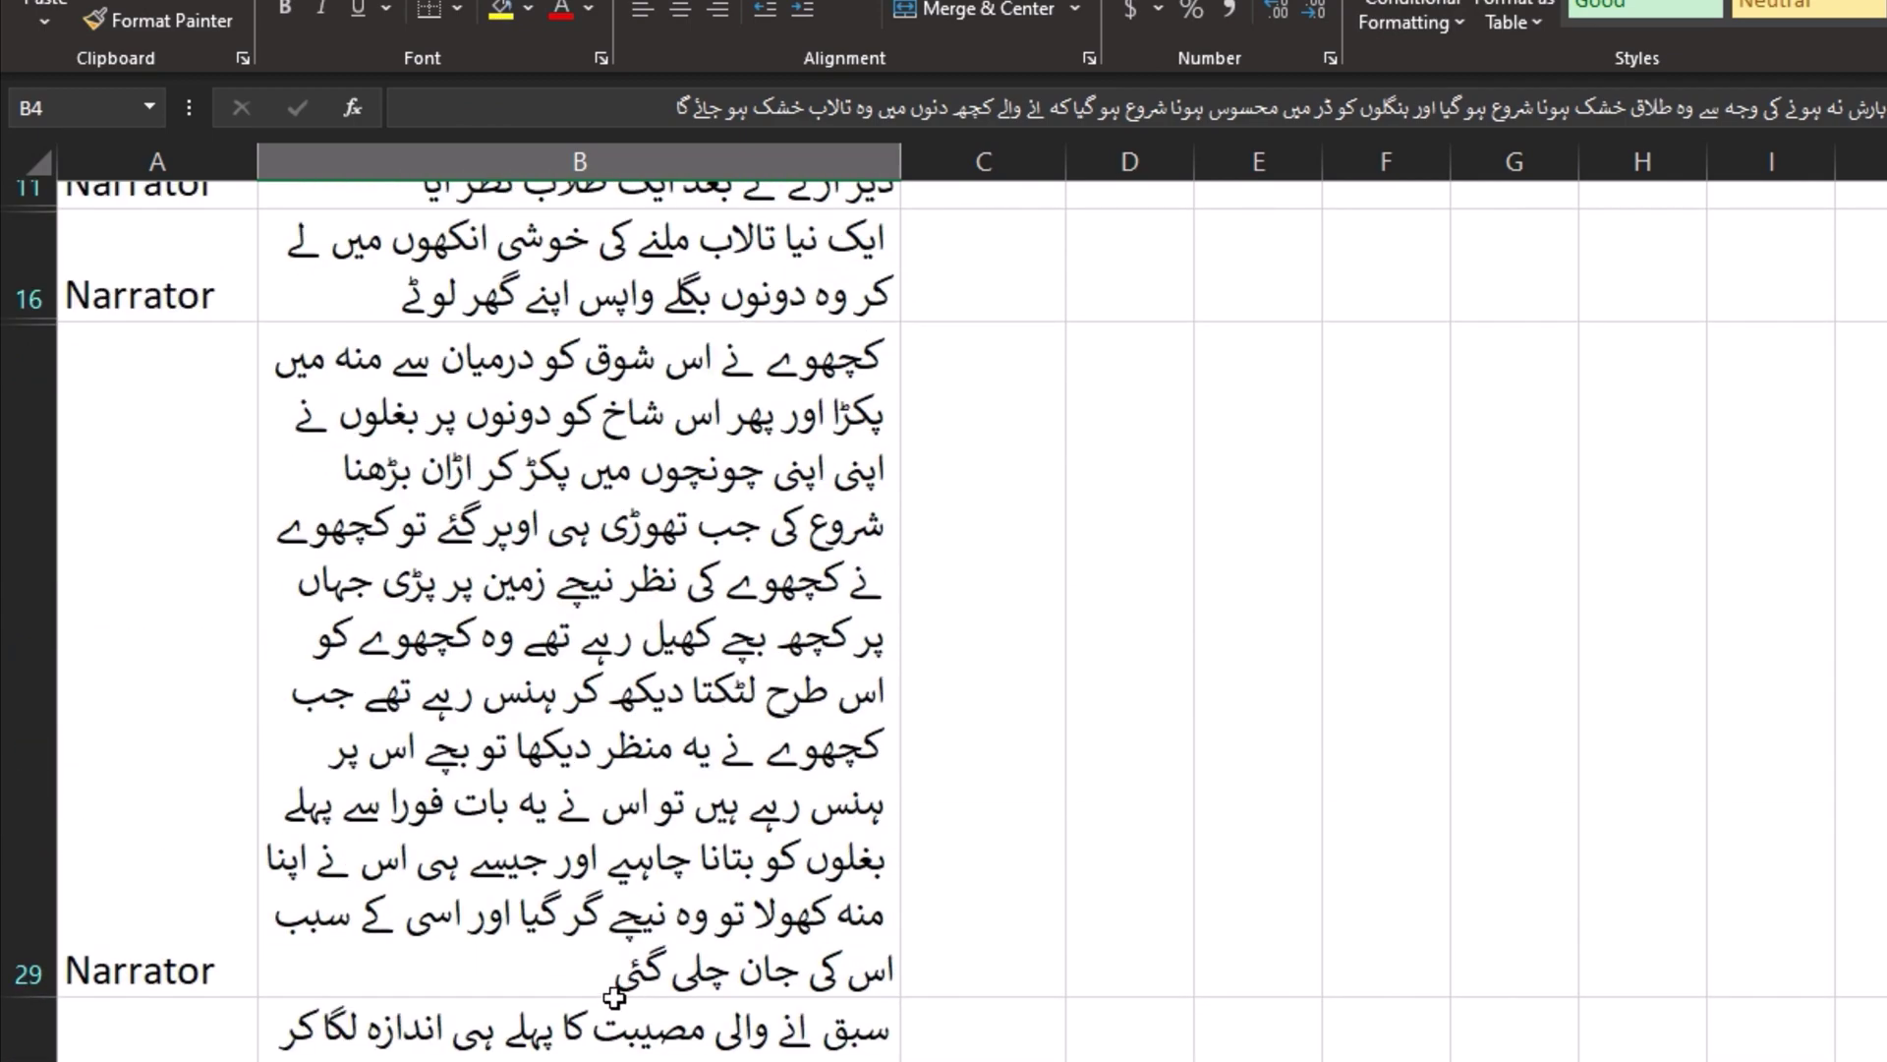
pyautogui.scroll(1, 589, 619)
pyautogui.scroll(3, 589, 619)
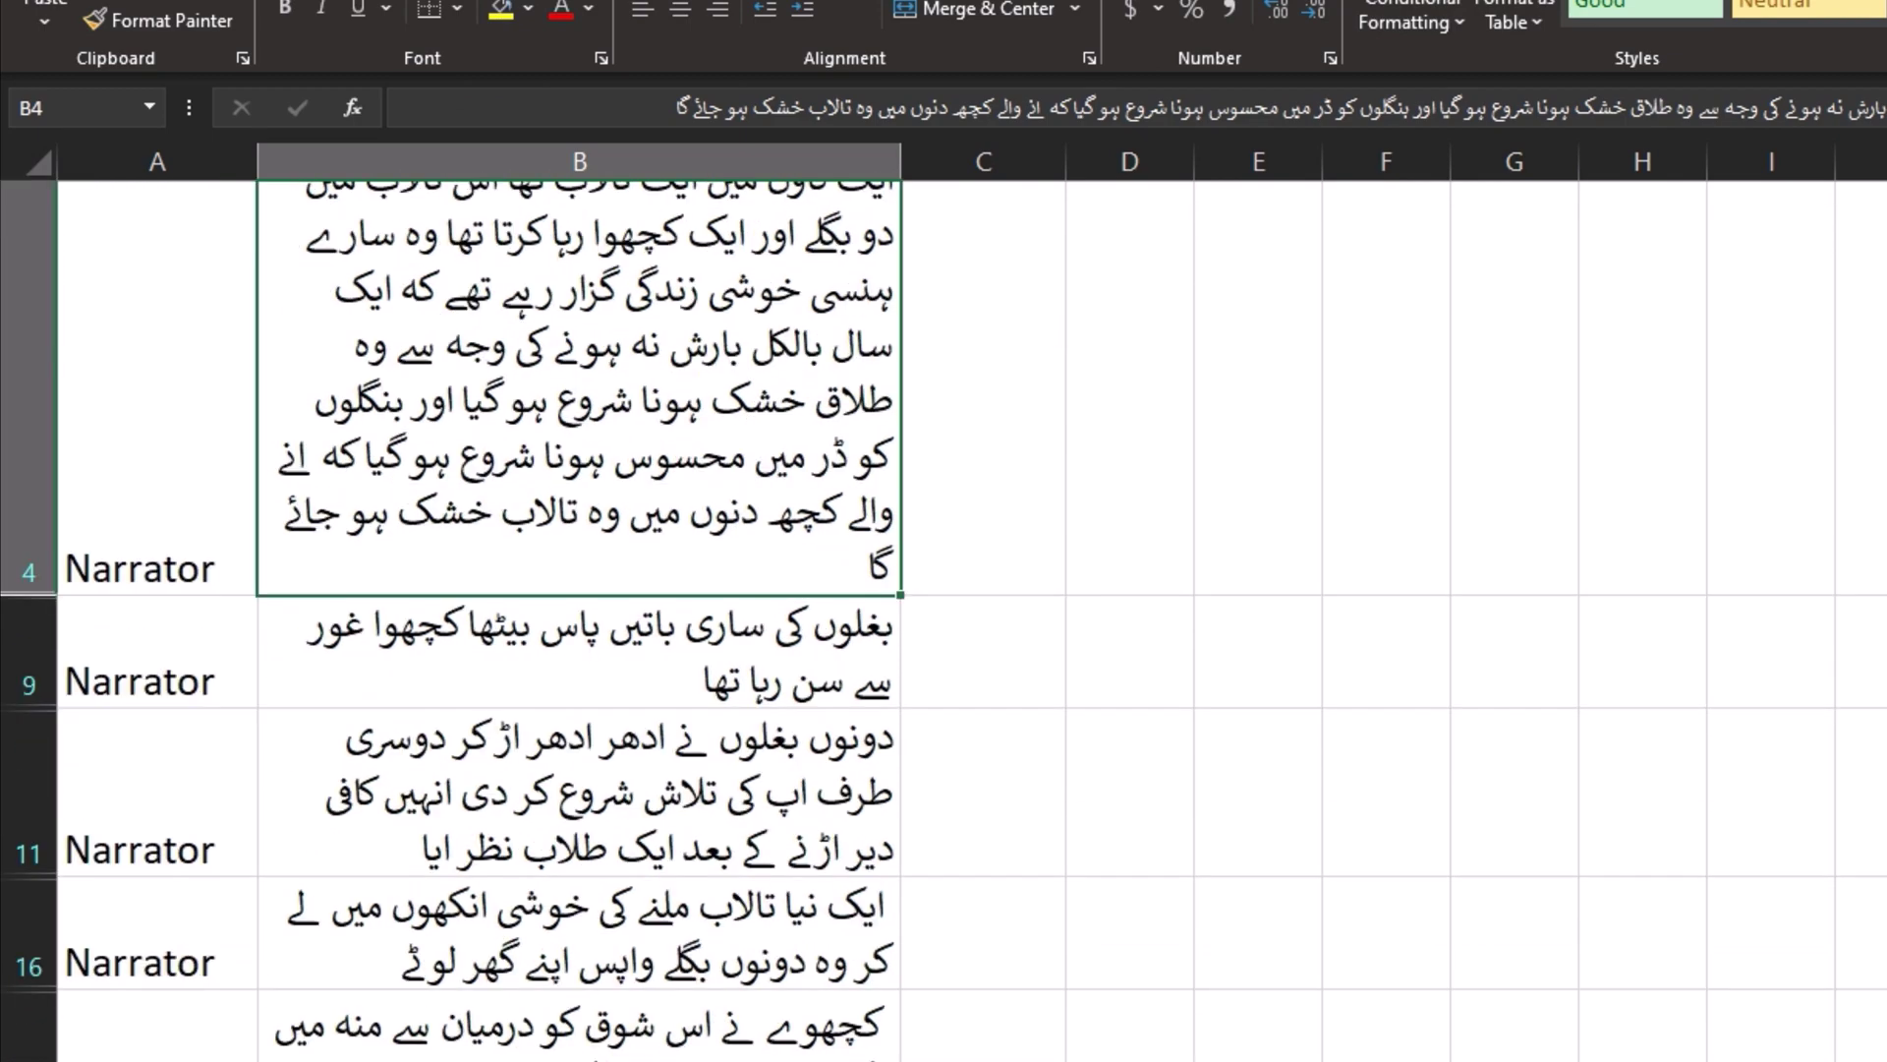
pyautogui.scroll(2, 589, 619)
pyautogui.scroll(1, 590, 620)
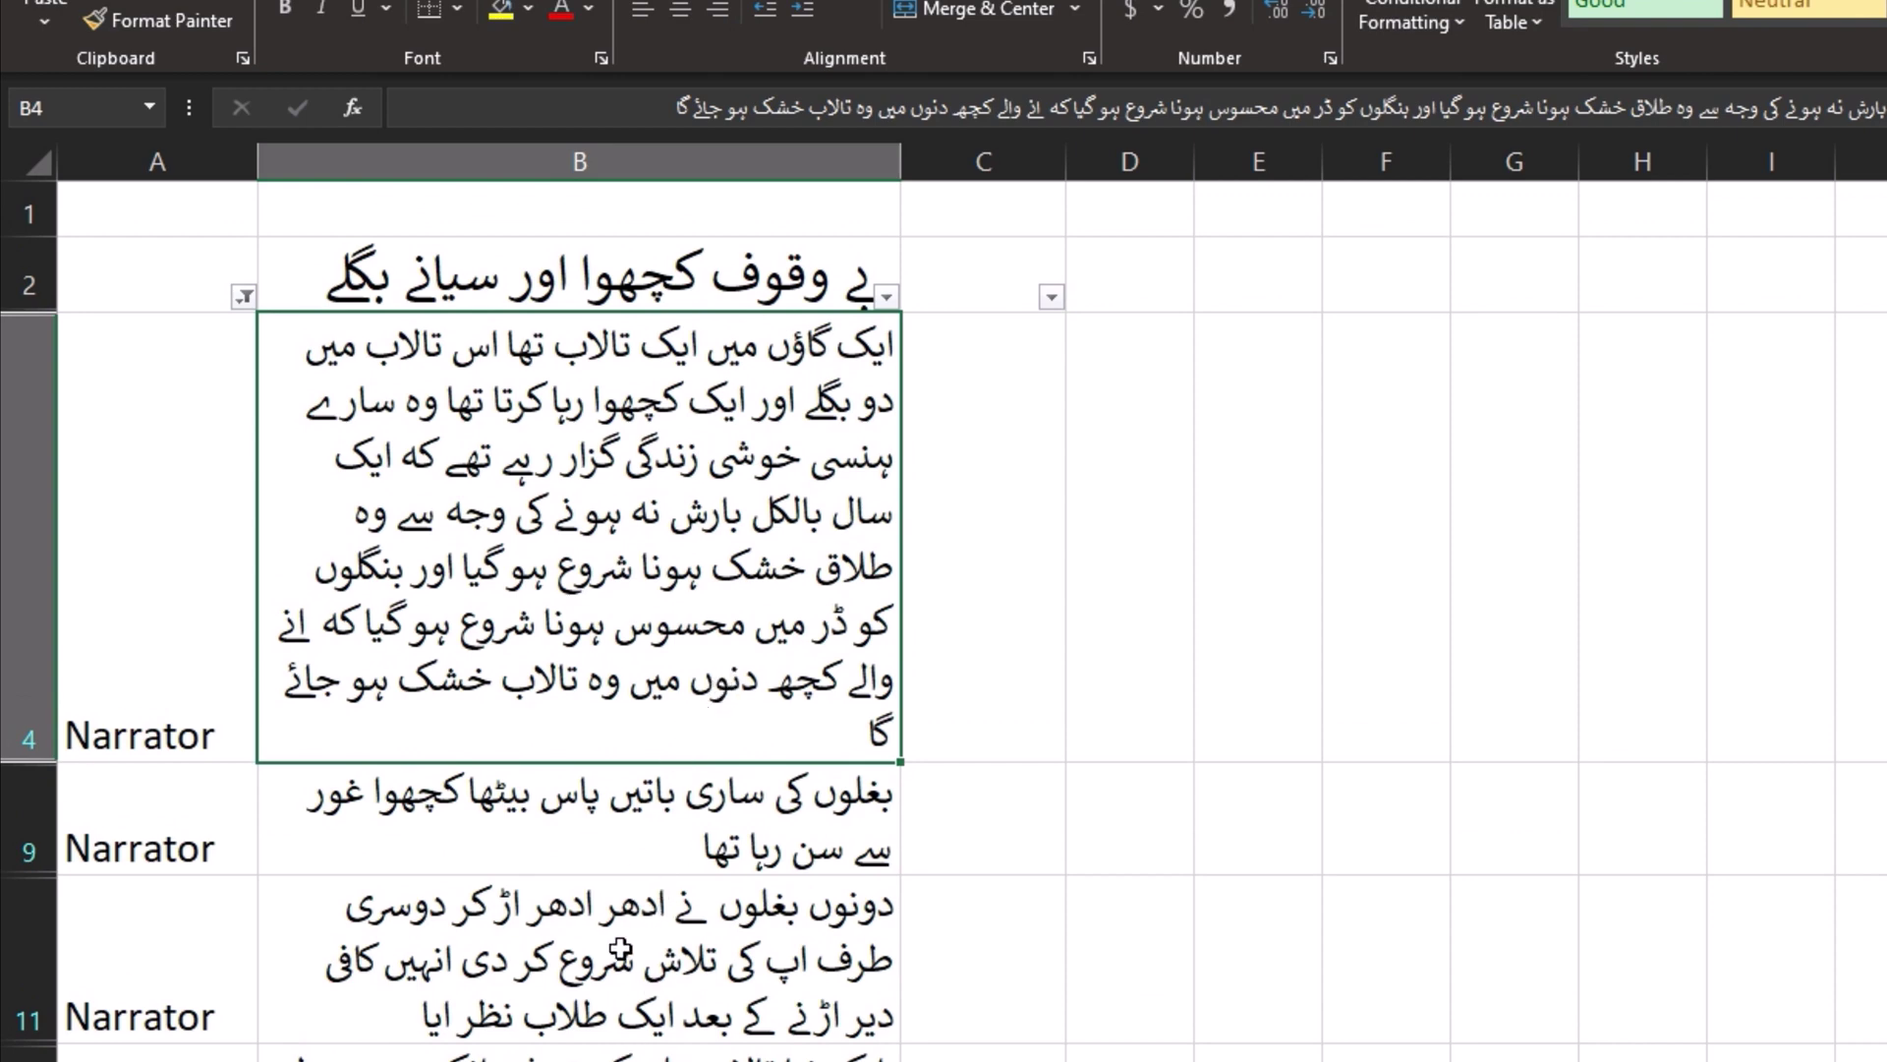
pyautogui.click(929, 501)
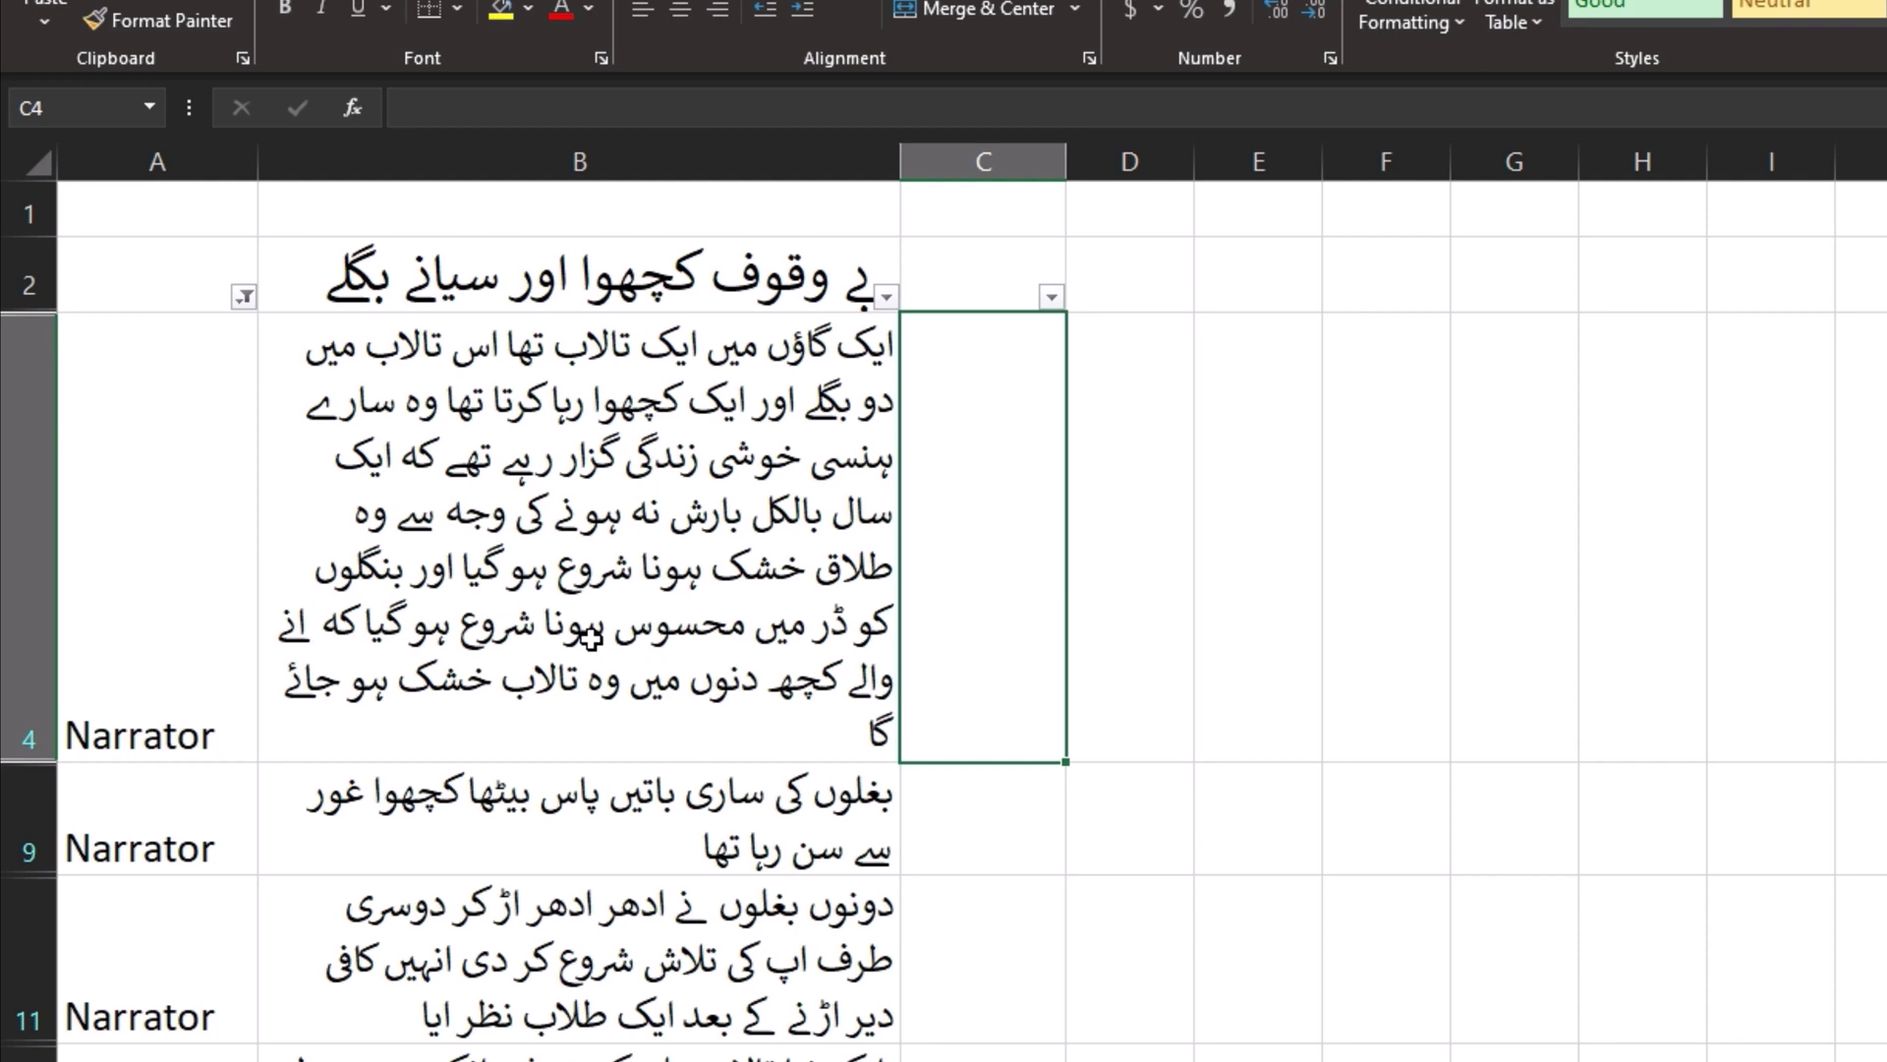
pyautogui.scroll(-2, 597, 960)
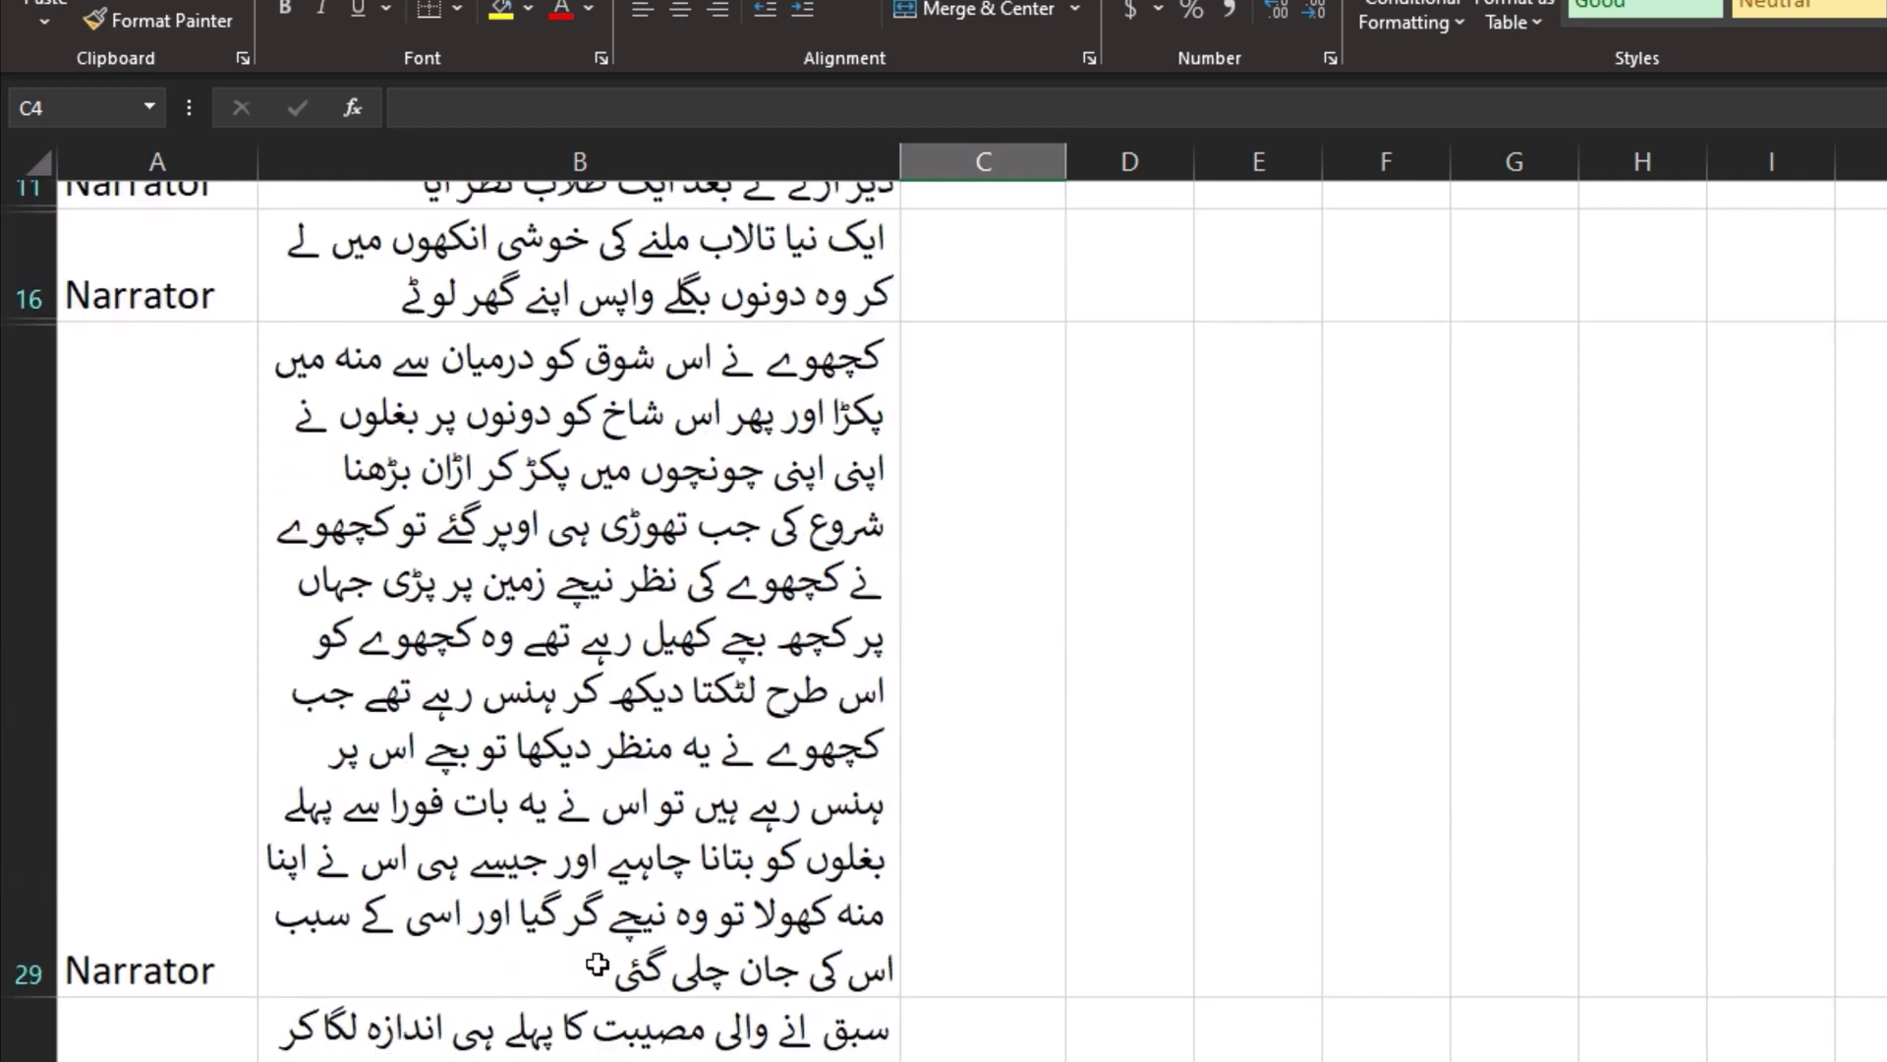
pyautogui.scroll(2, 619, 1015)
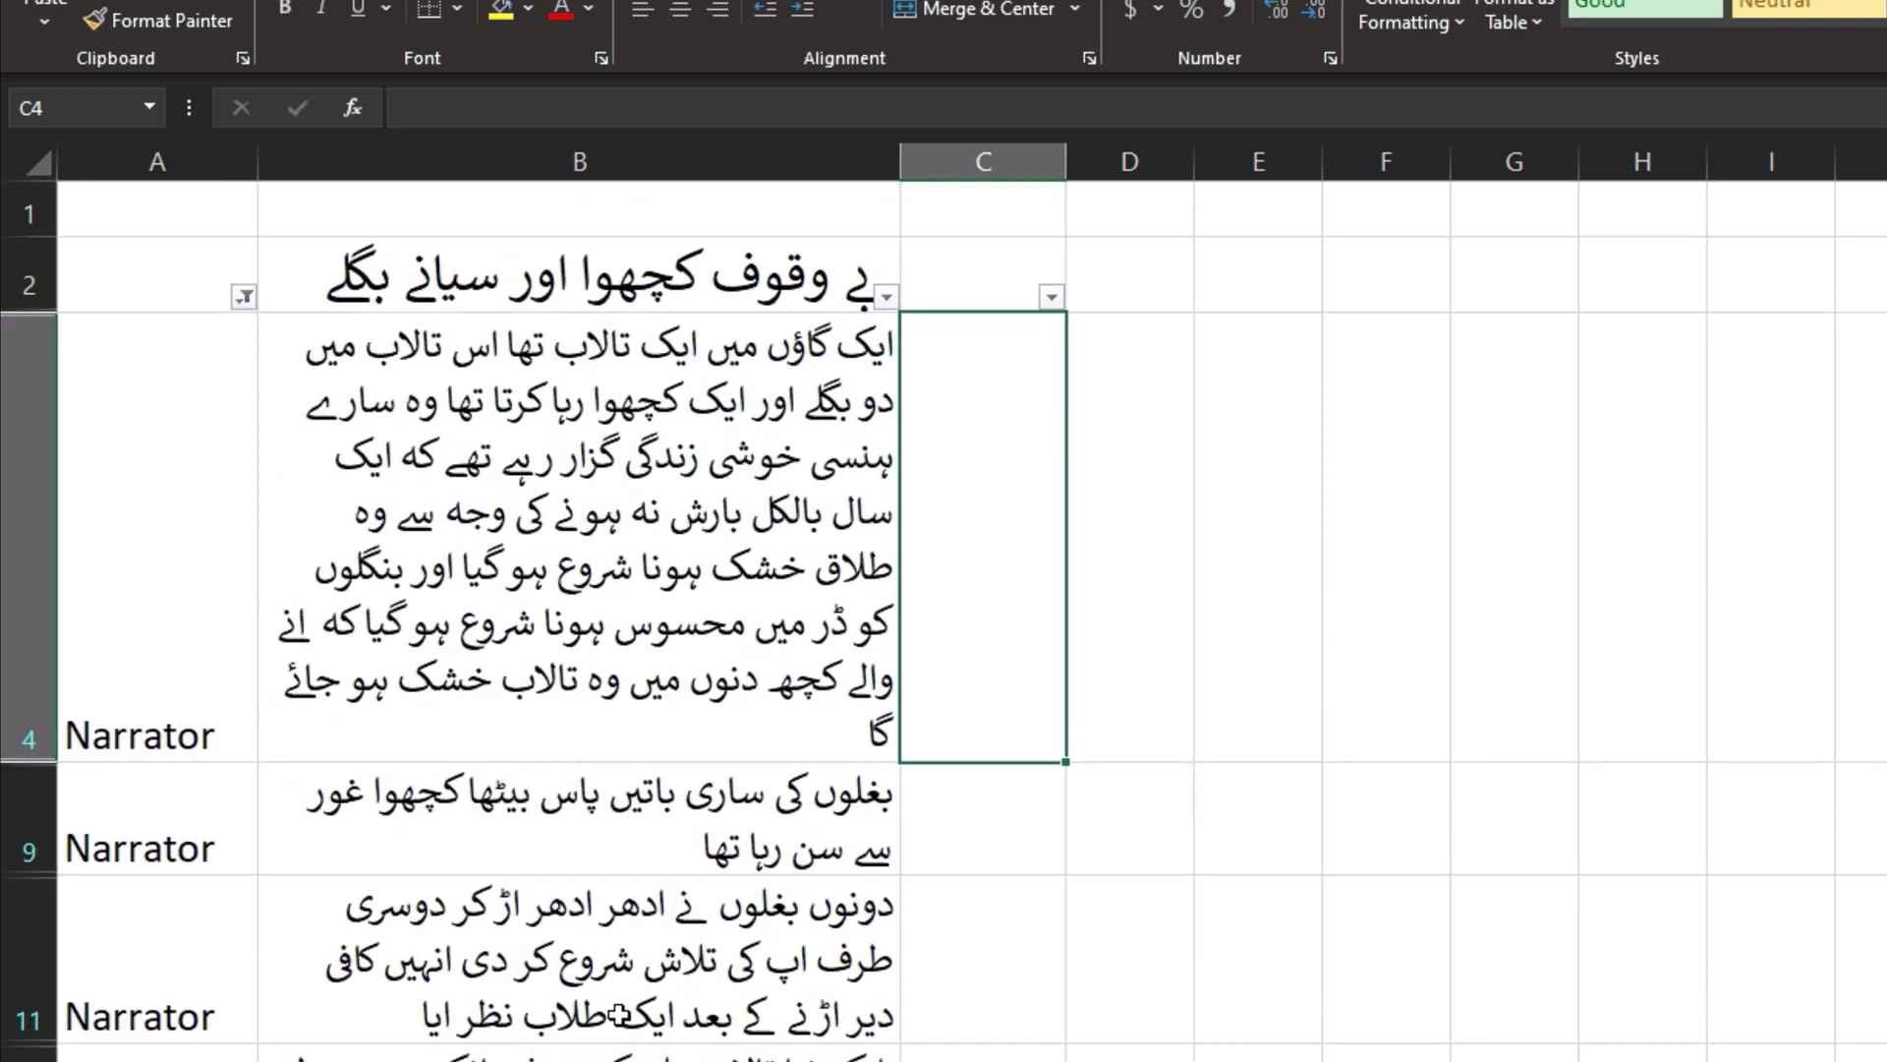
# Switch the Characters filter from Narrator to show only B1's lines
pyautogui.click(244, 296)
pyautogui.click(324, 729)
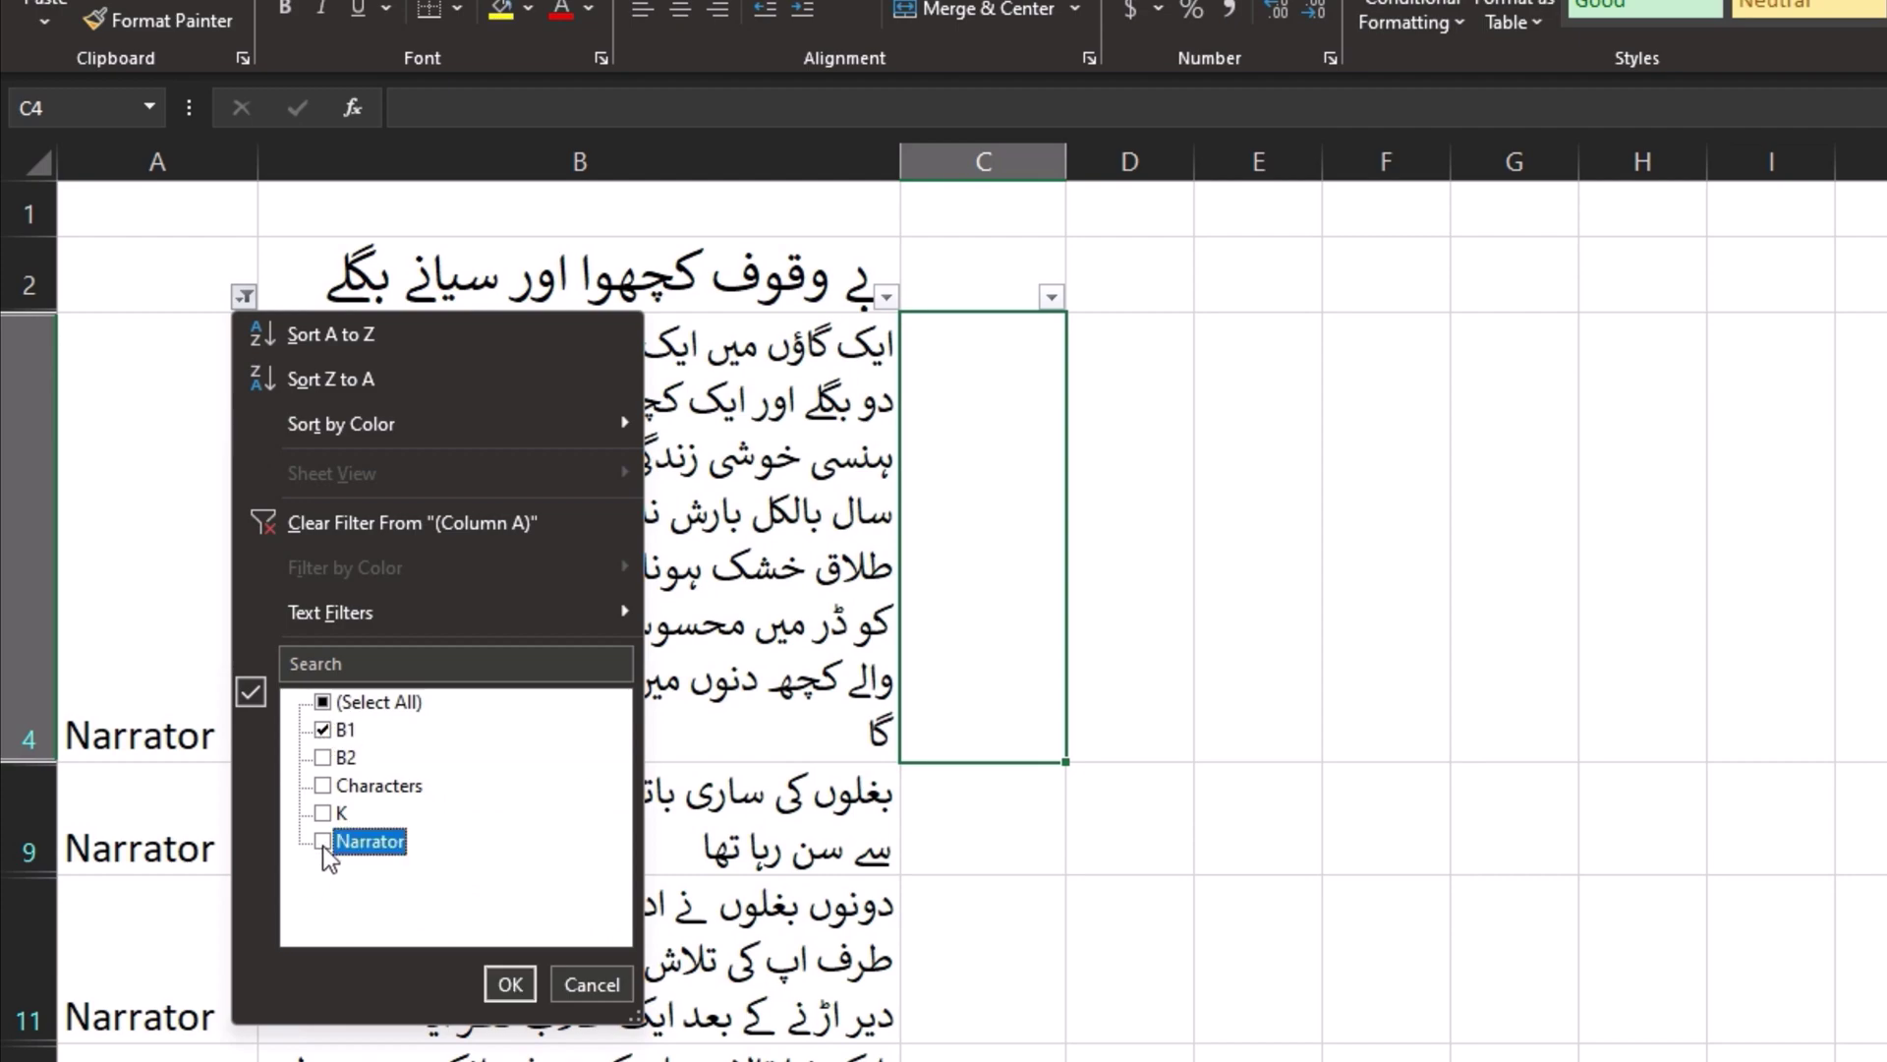
pyautogui.click(322, 843)
pyautogui.click(509, 984)
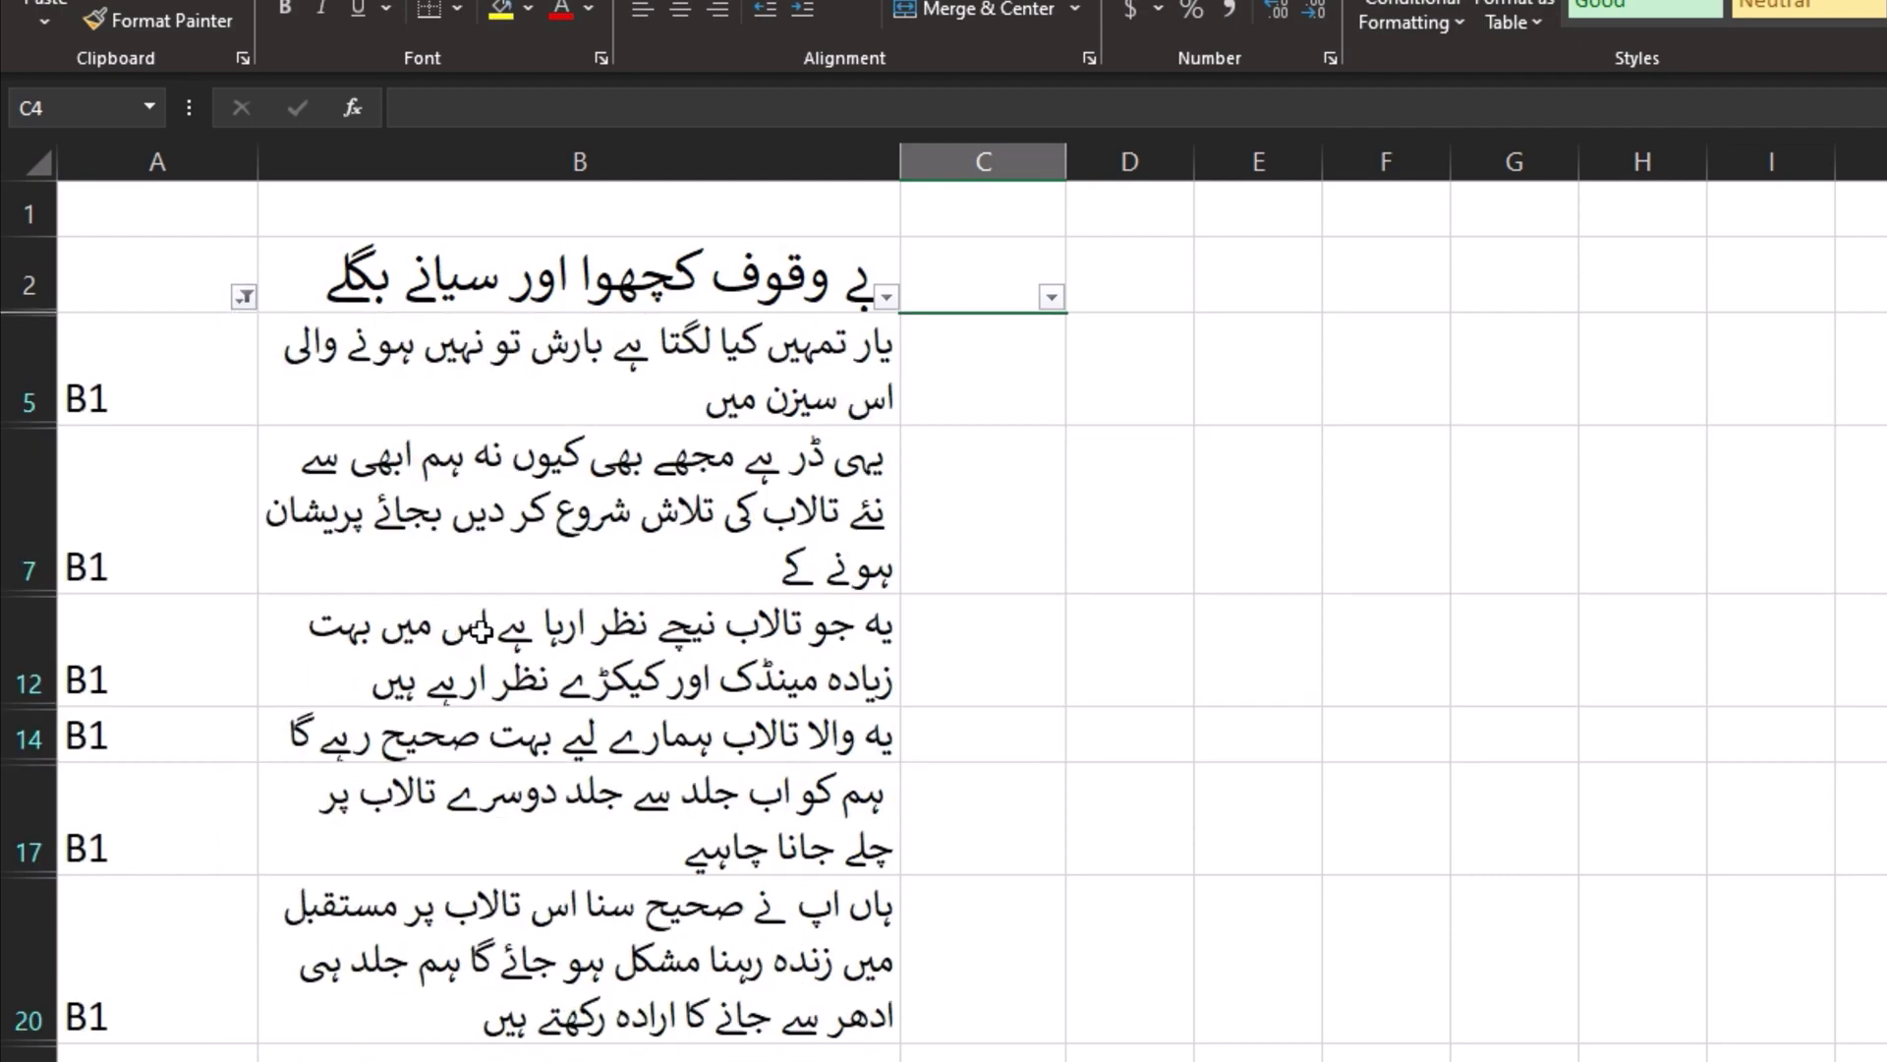
pyautogui.scroll(-3, 585, 656)
pyautogui.scroll(3, 595, 803)
# Change the Characters filter to K only and select K's dialog in B21
pyautogui.click(244, 296)
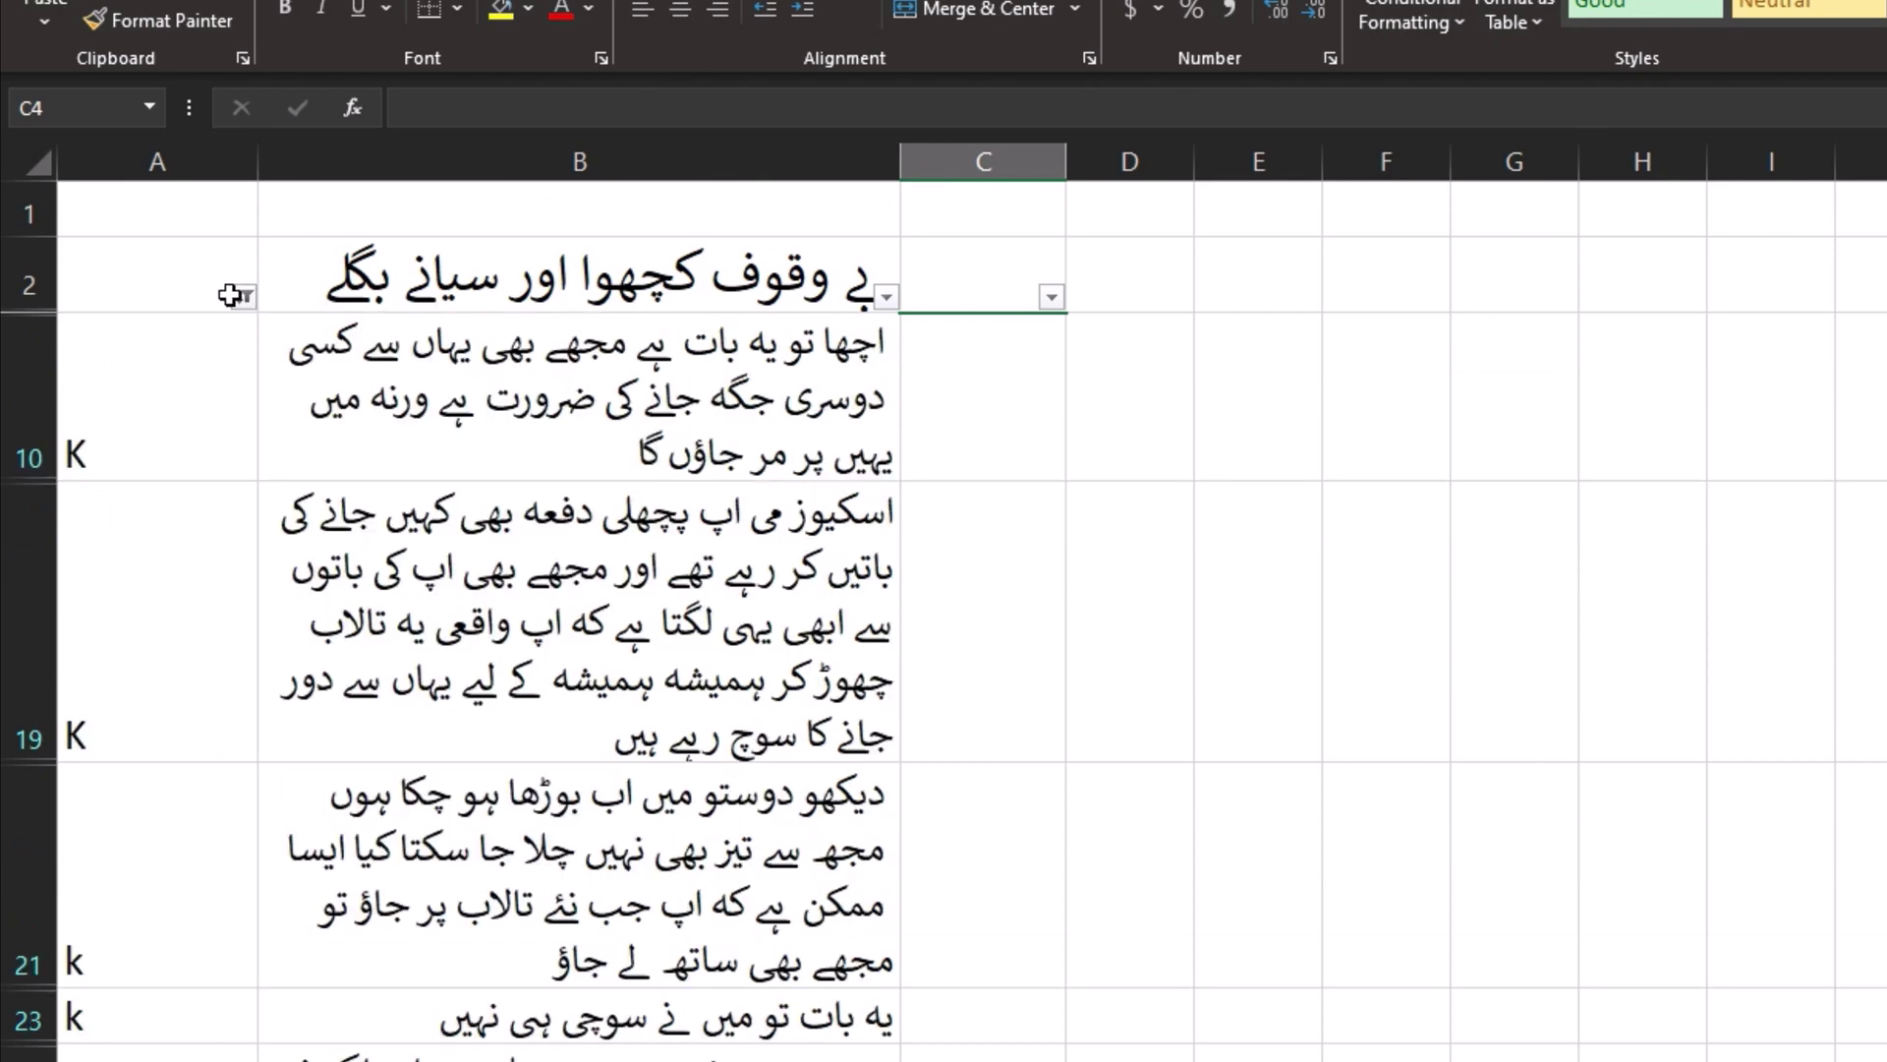
pyautogui.click(244, 296)
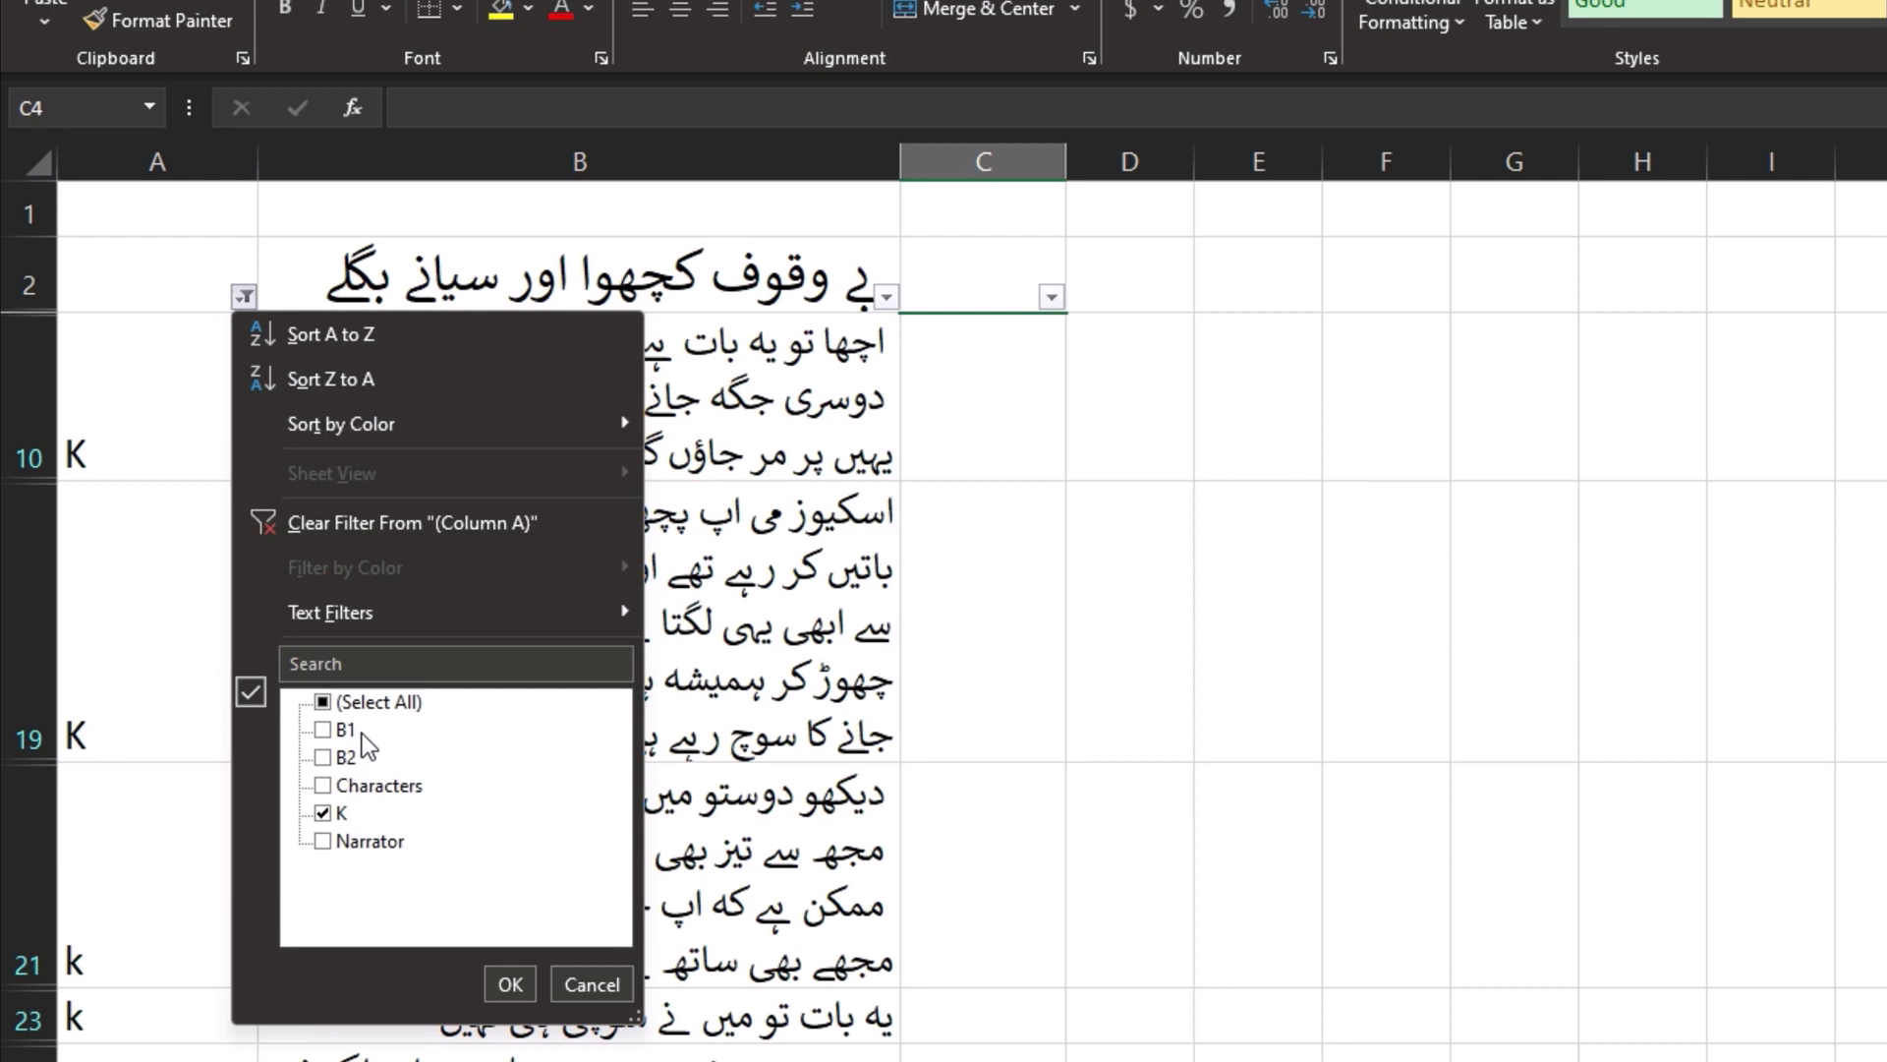
pyautogui.click(593, 984)
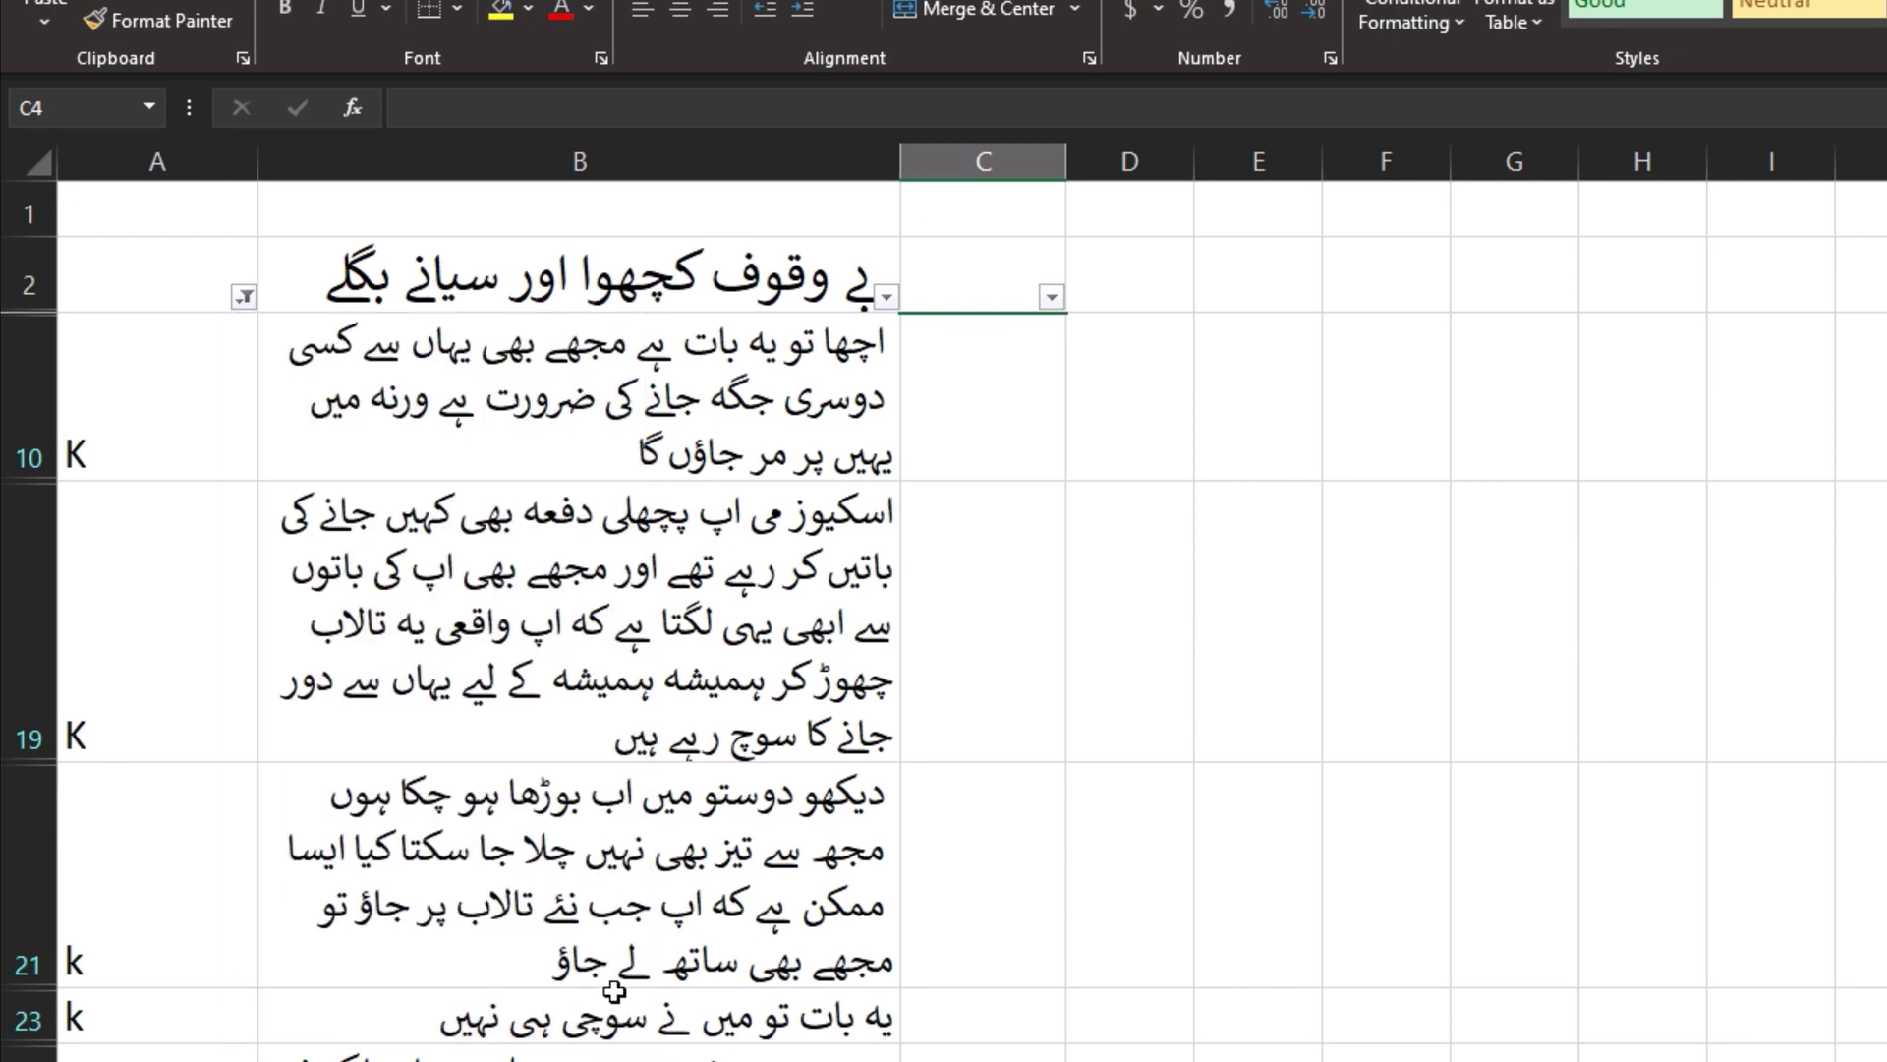
pyautogui.click(568, 846)
pyautogui.click(1032, 878)
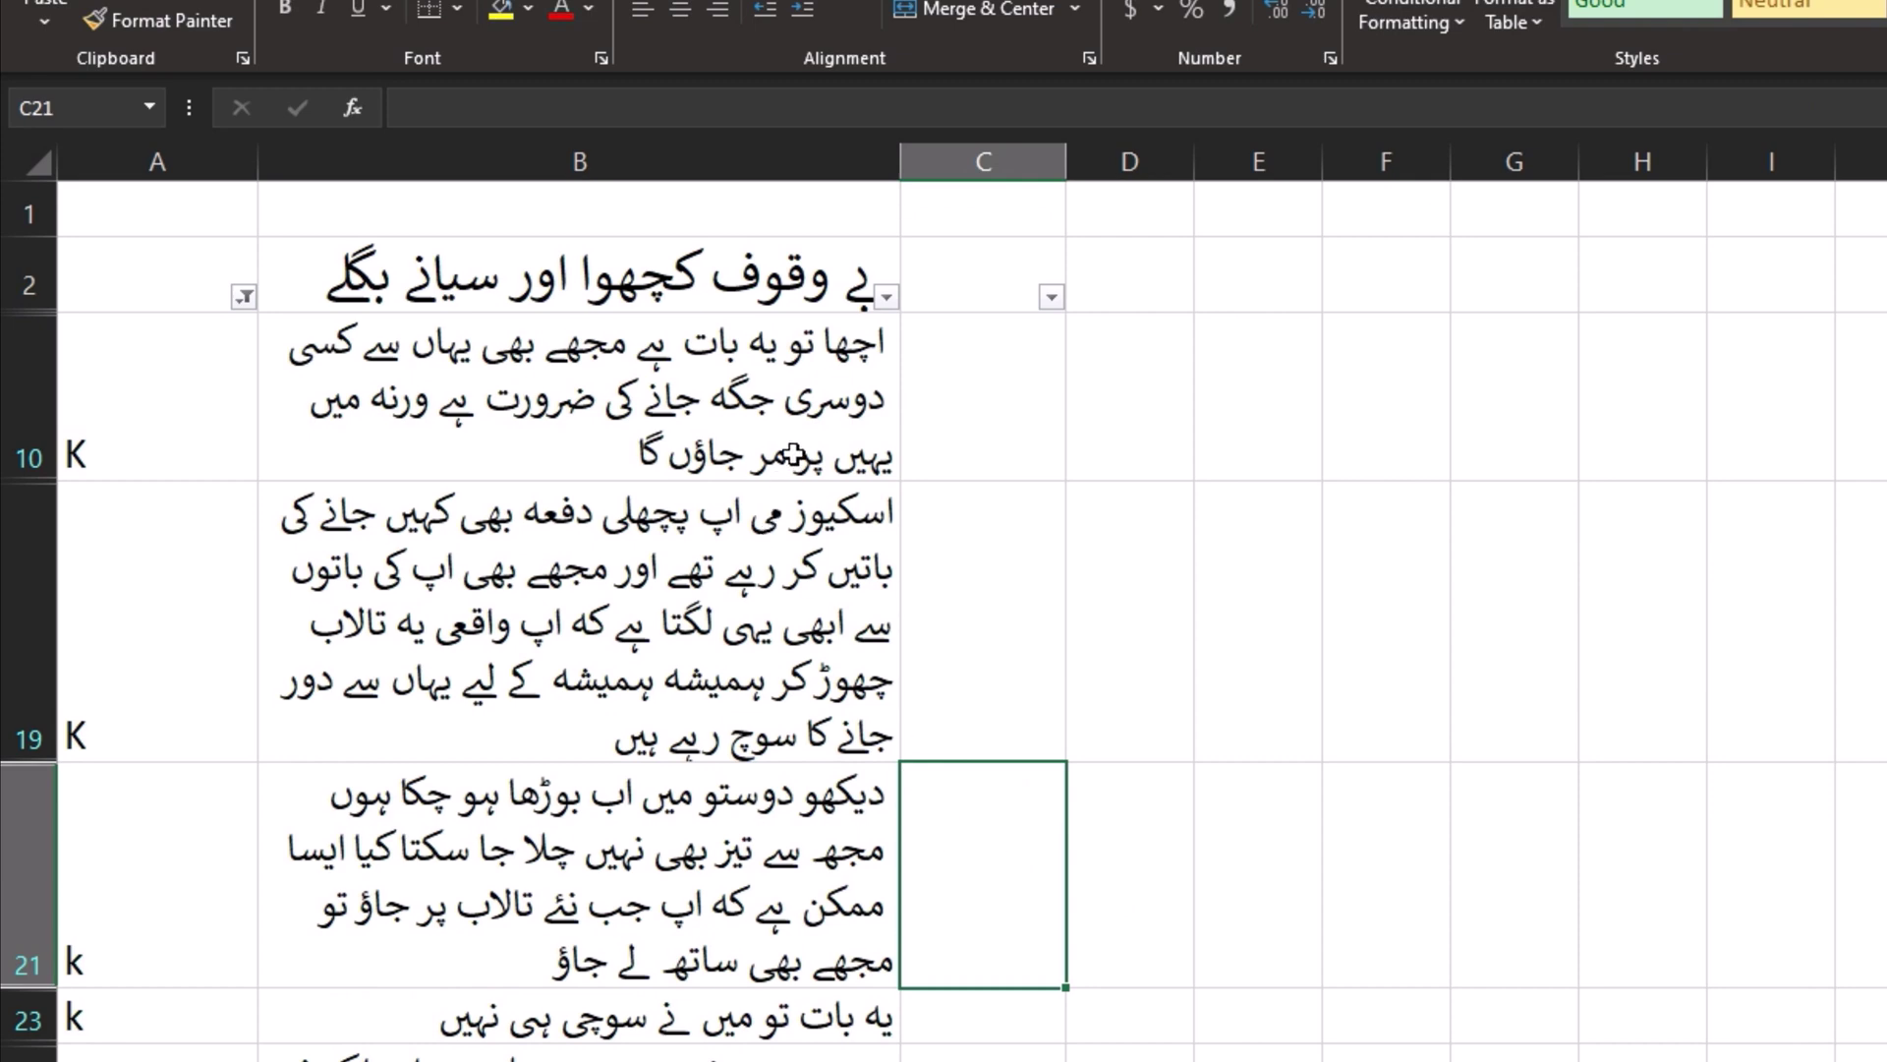
pyautogui.click(796, 423)
pyautogui.click(739, 649)
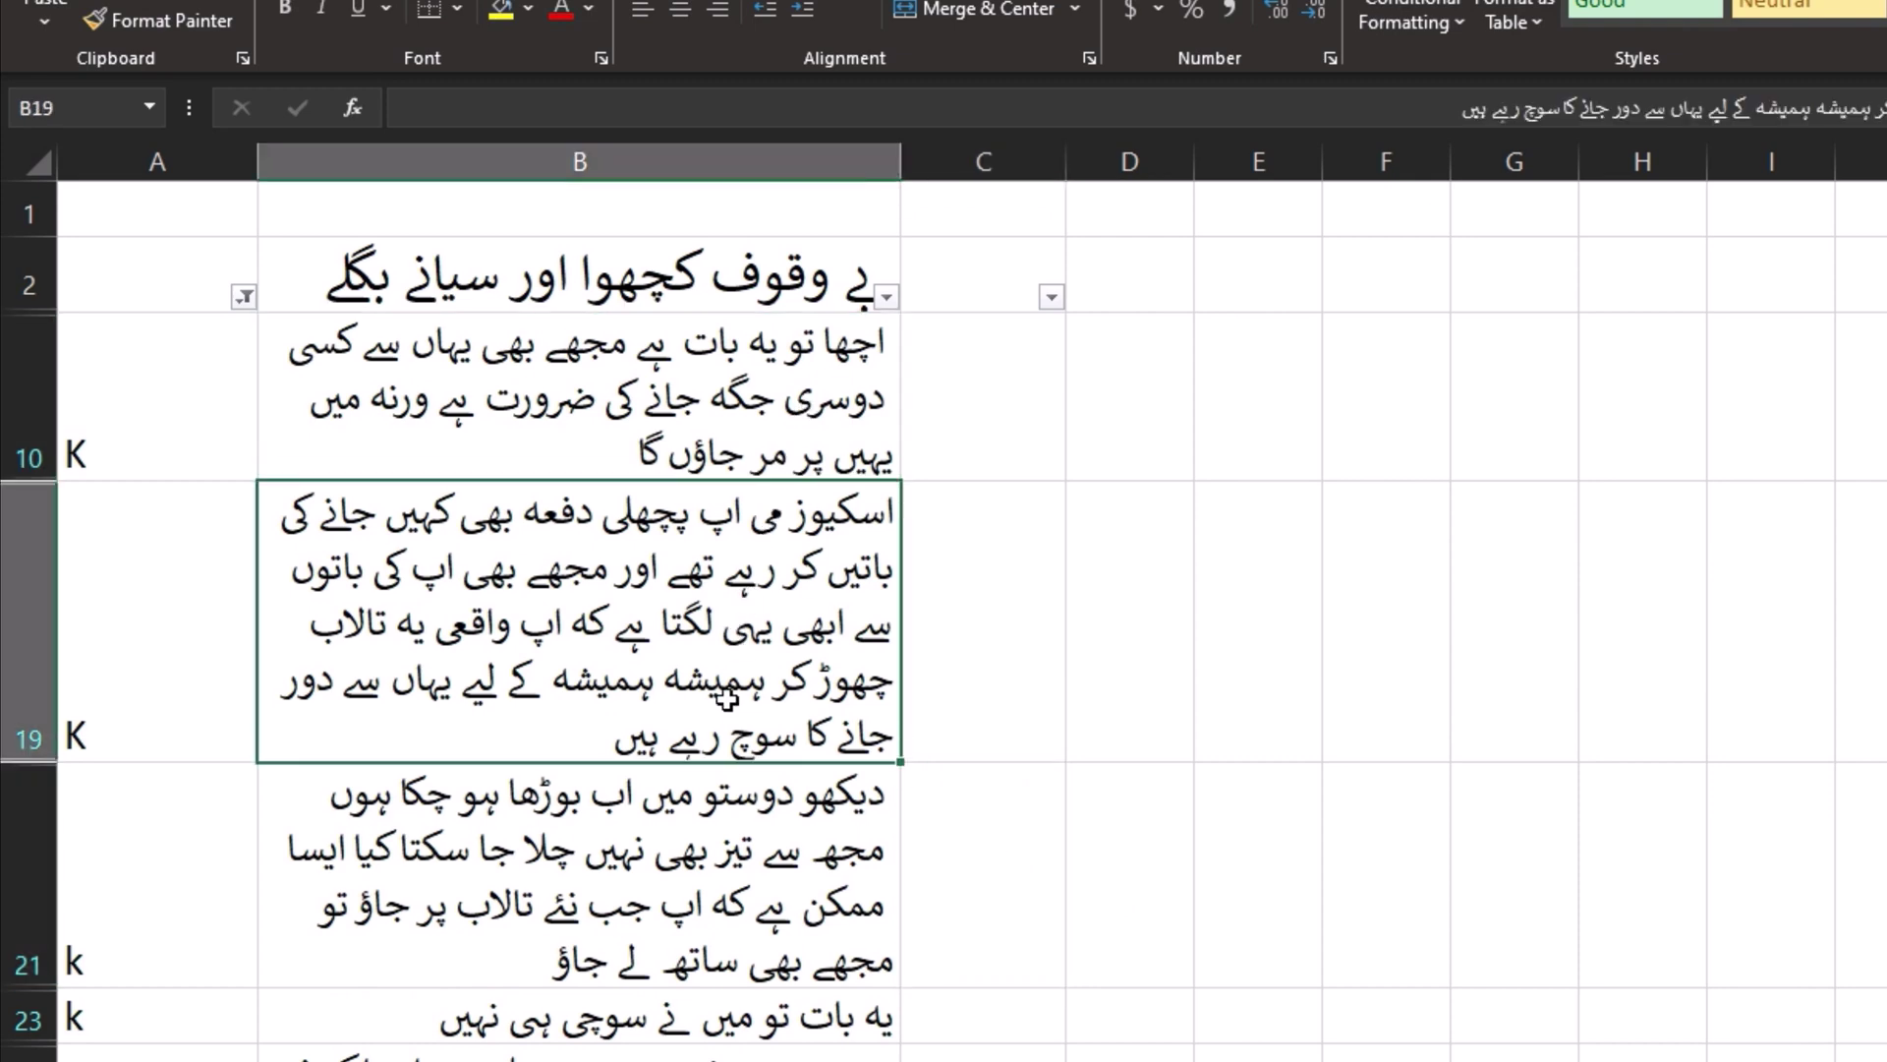
pyautogui.click(730, 844)
pyautogui.click(728, 1022)
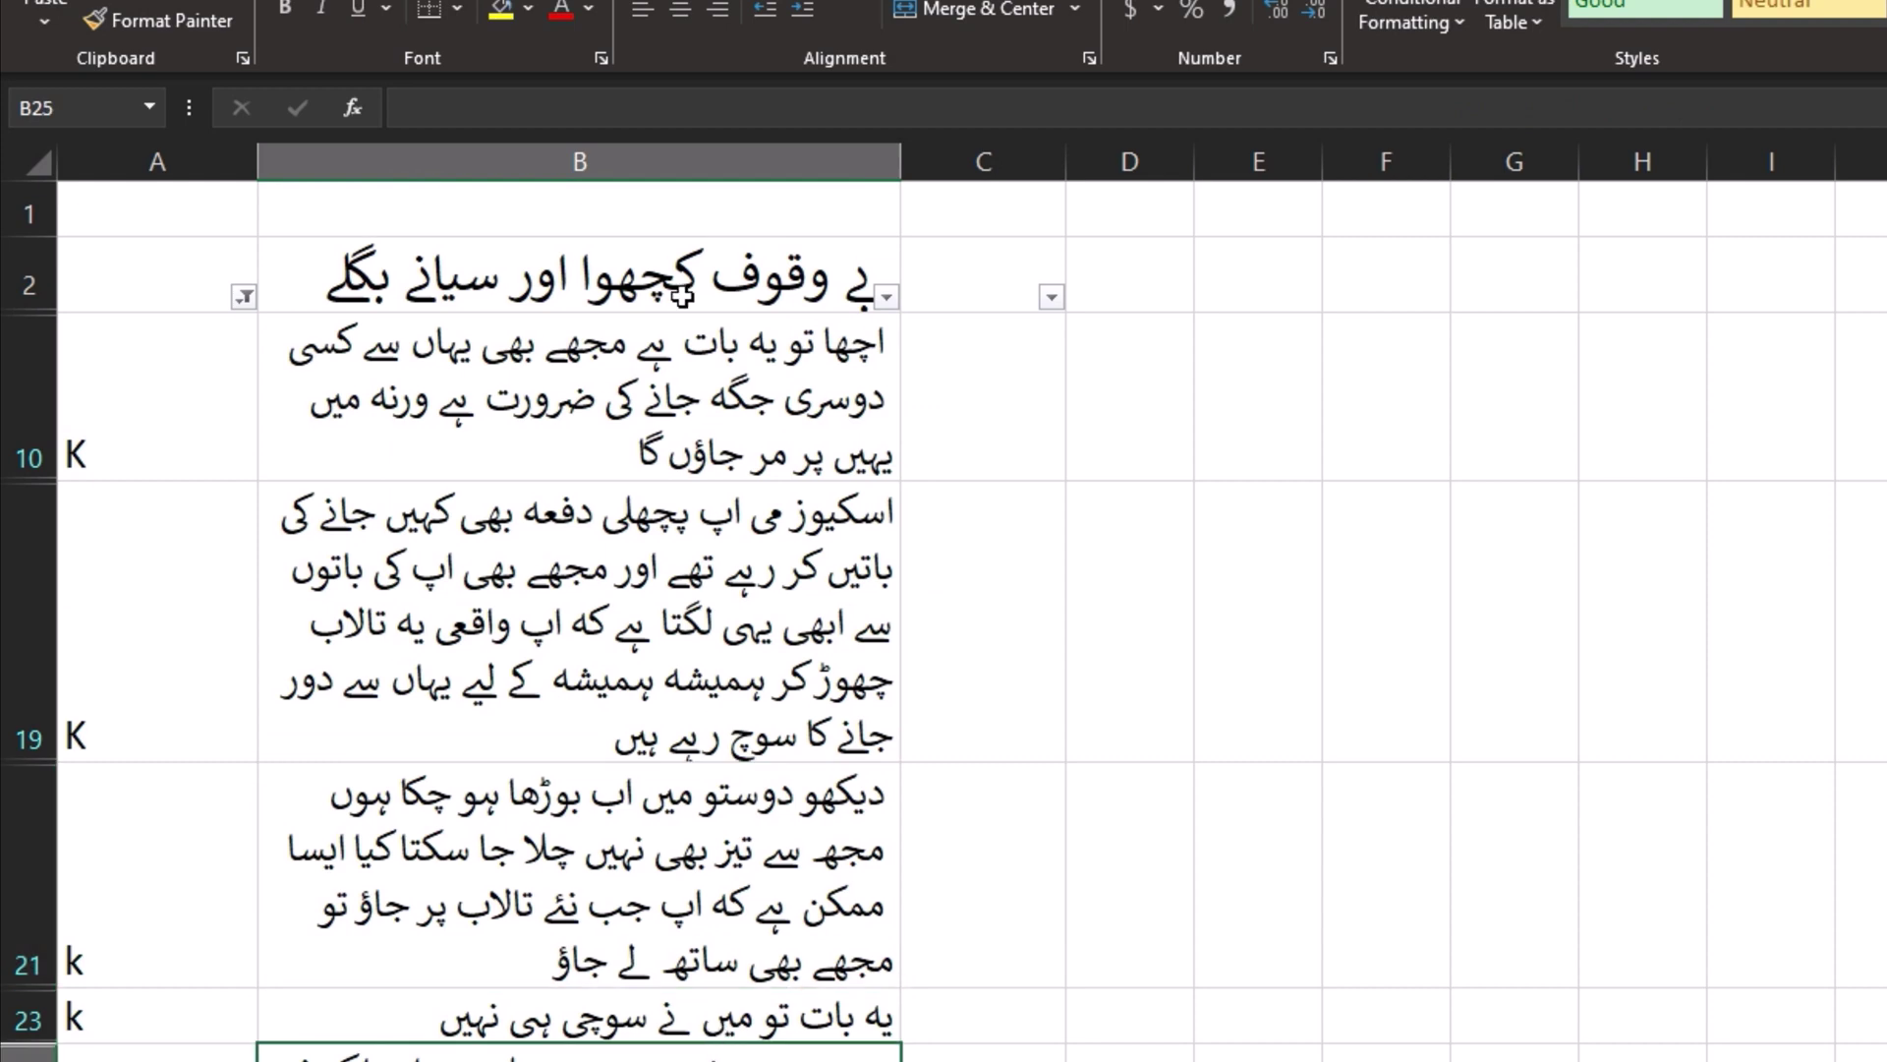
pyautogui.click(715, 393)
pyautogui.click(694, 620)
pyautogui.click(777, 407)
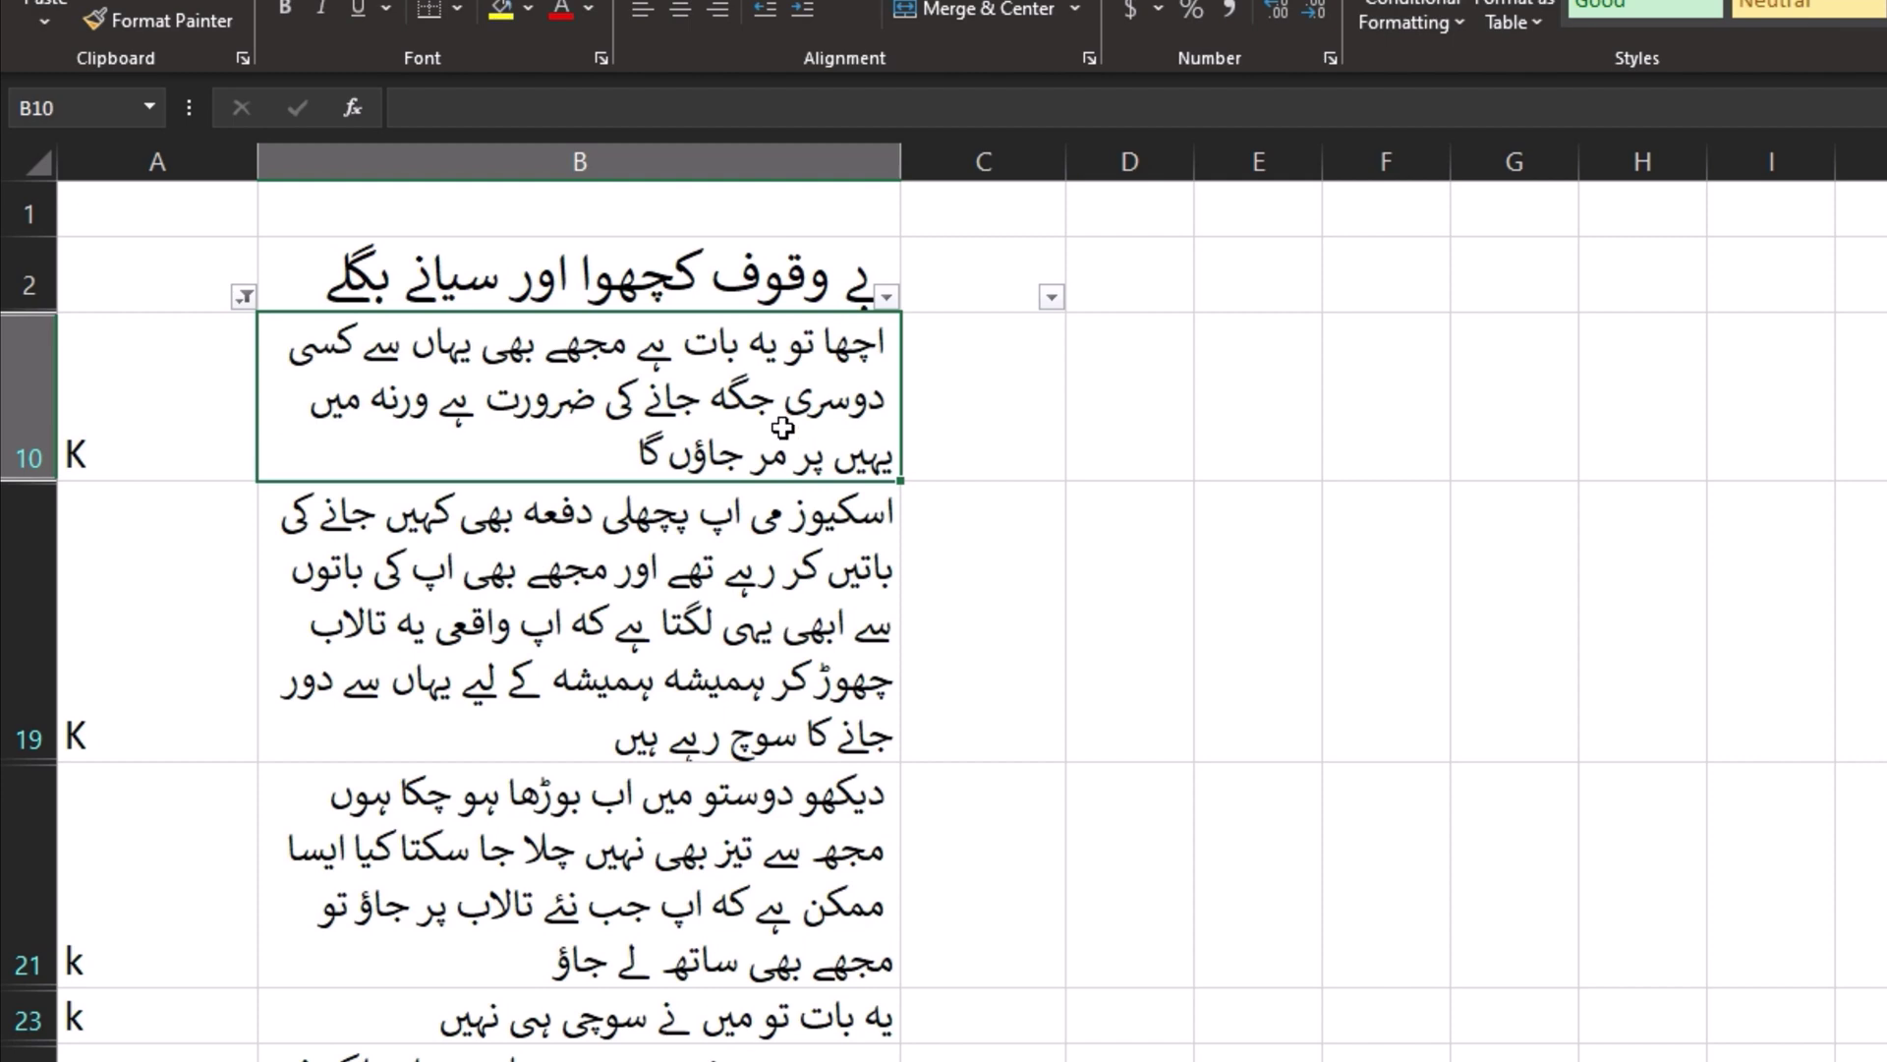
pyautogui.press('Down')
pyautogui.press('Down')
pyautogui.press('Down')
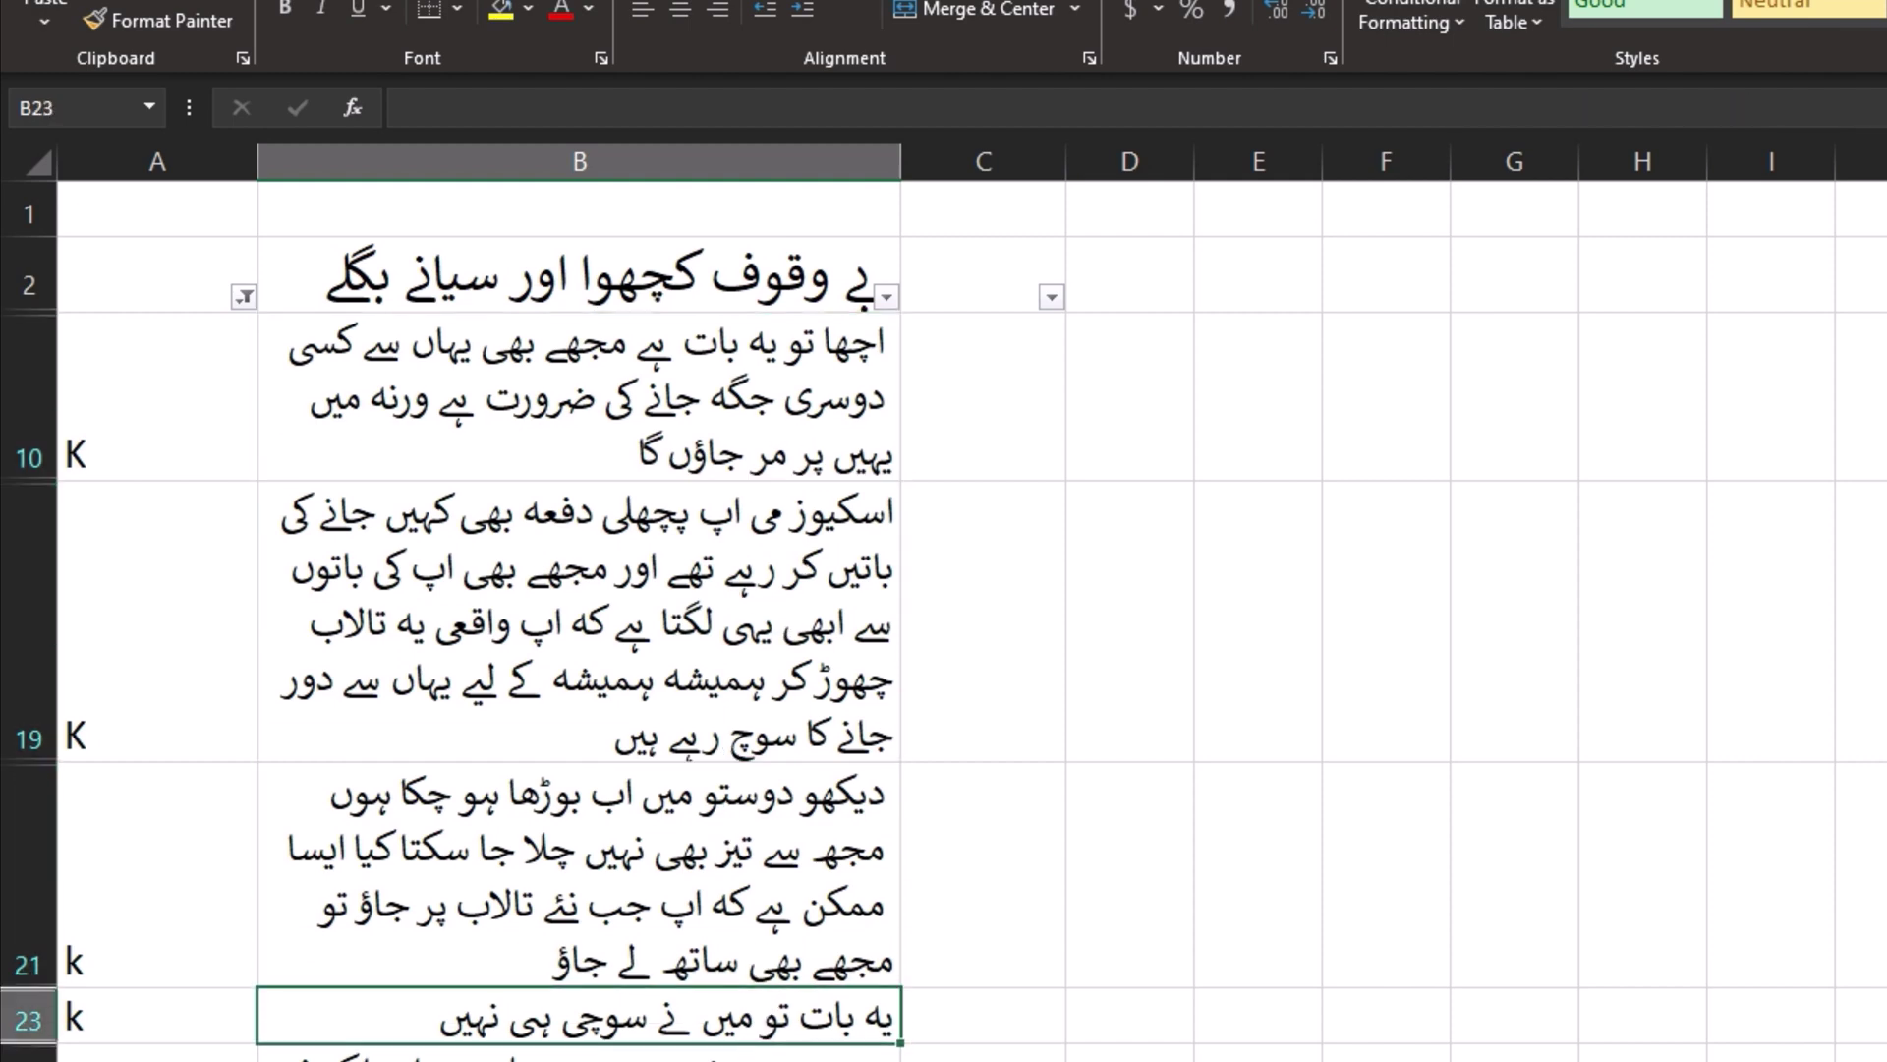
pyautogui.press('Down')
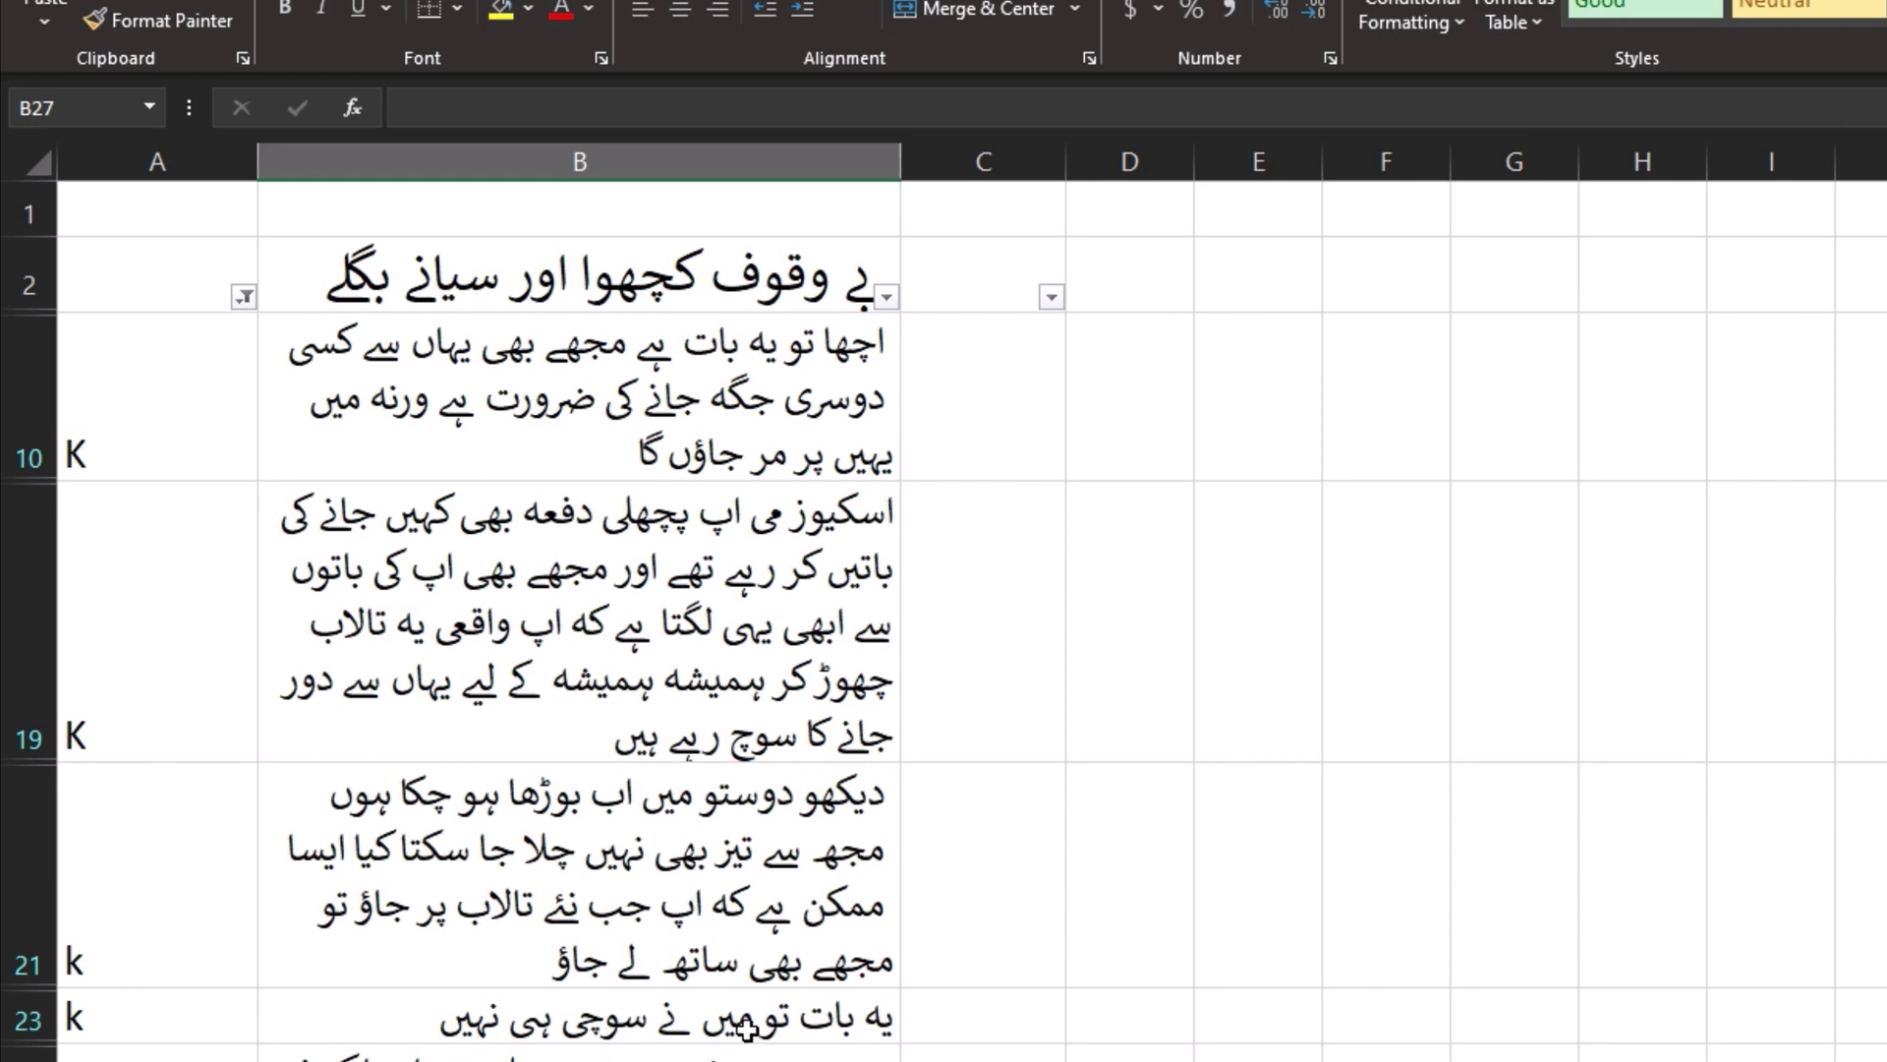
pyautogui.press('Up')
pyautogui.press('Up')
pyautogui.press('Up')
pyautogui.press('Right')
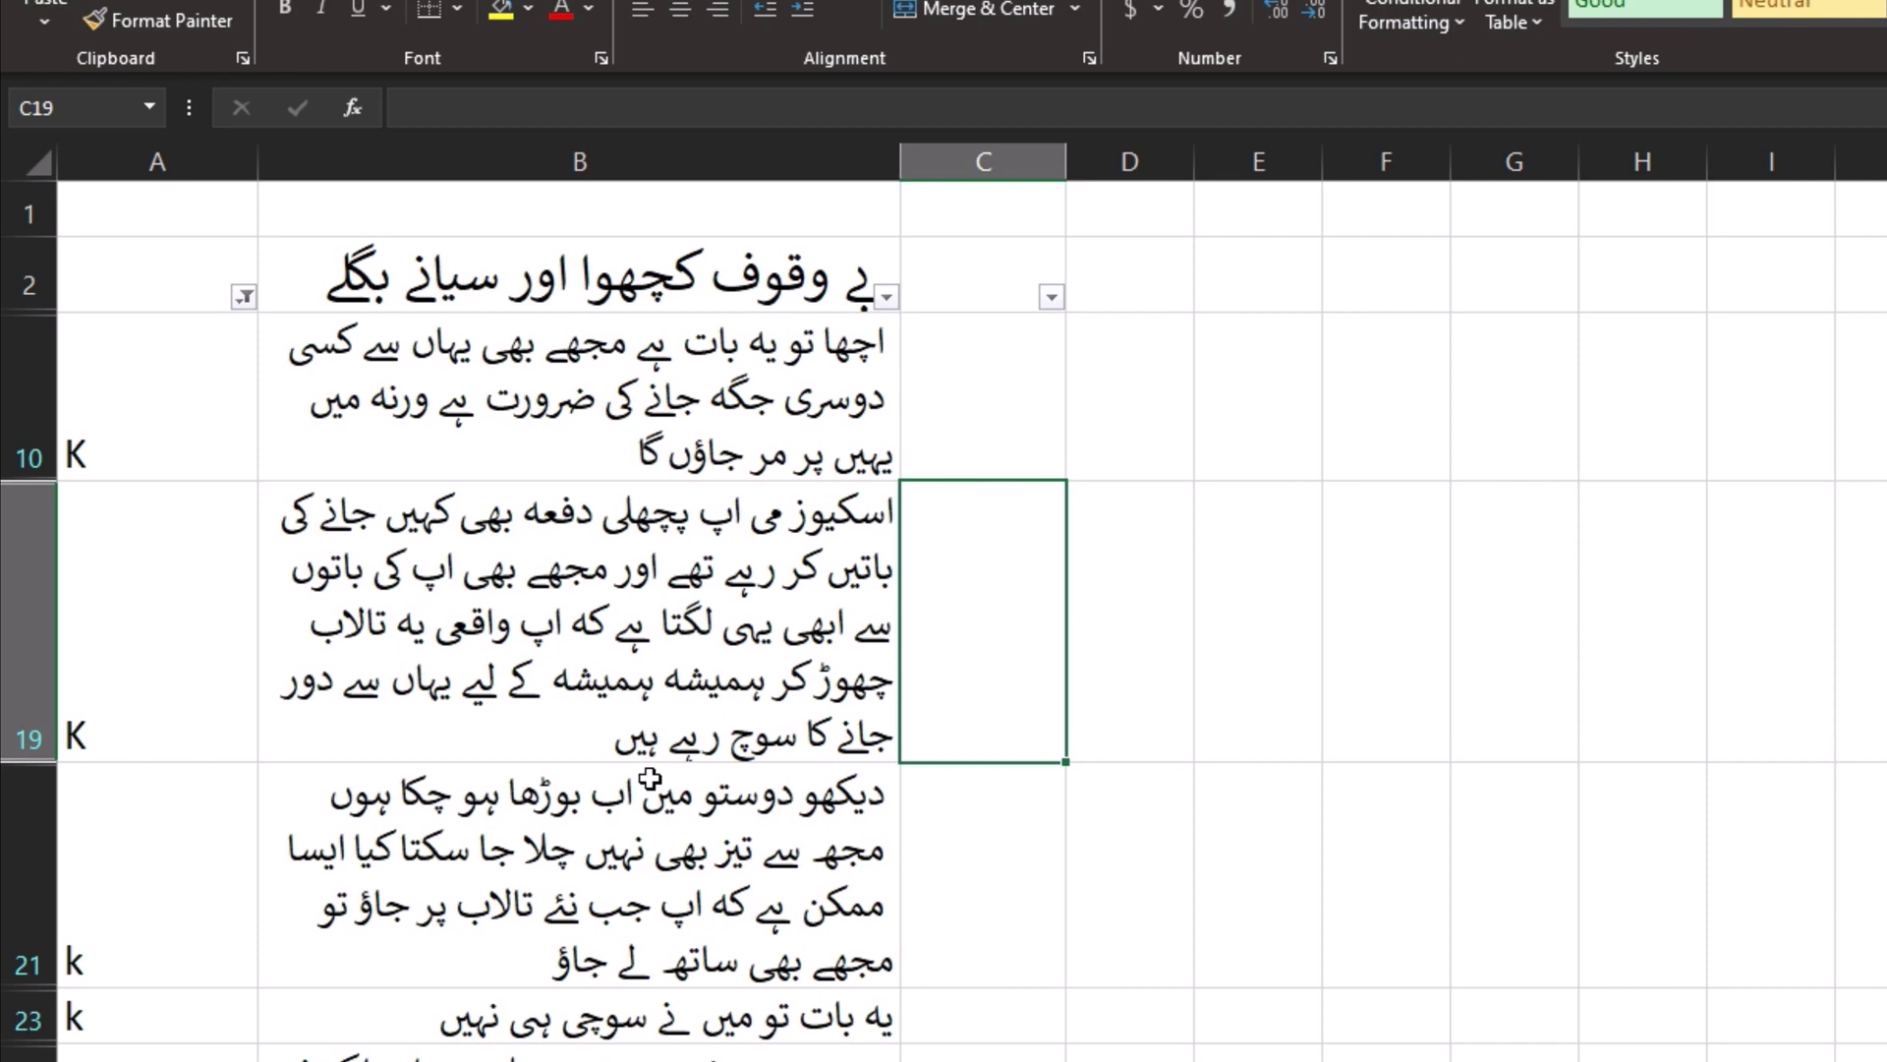
pyautogui.click(724, 822)
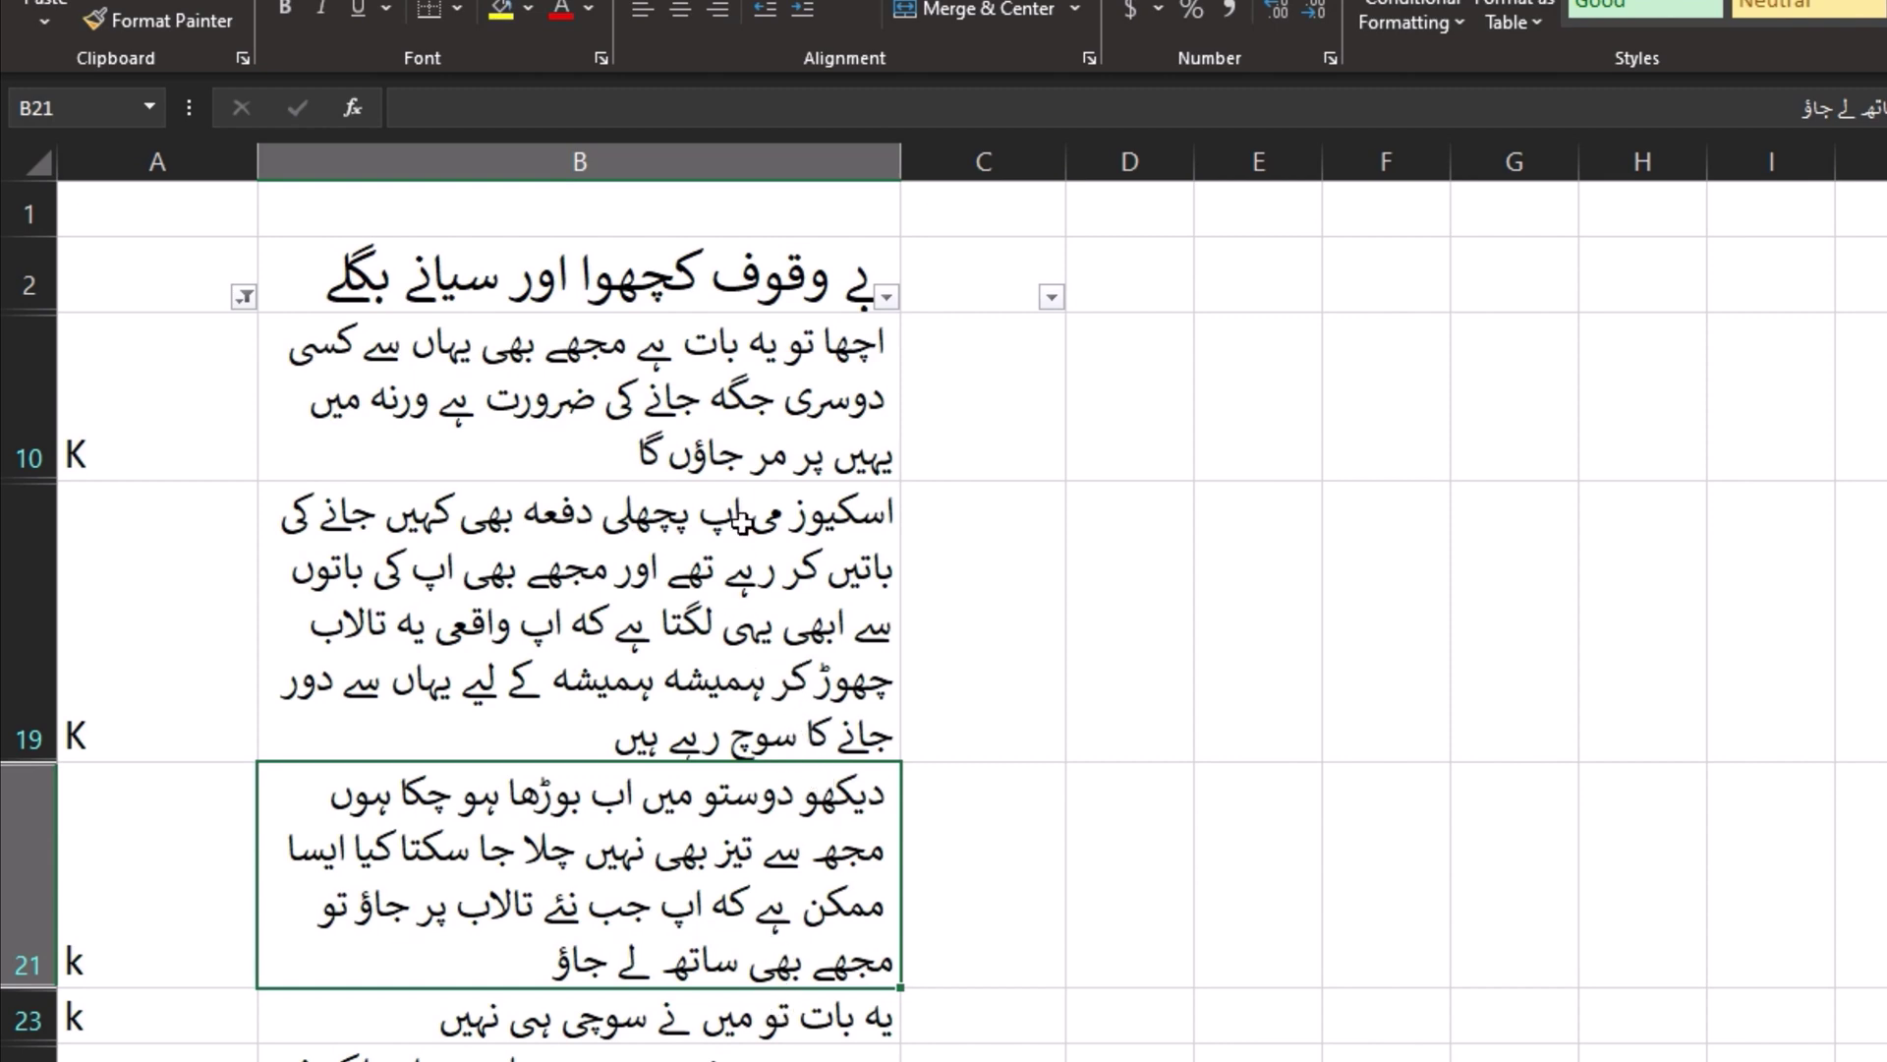
pyautogui.click(748, 670)
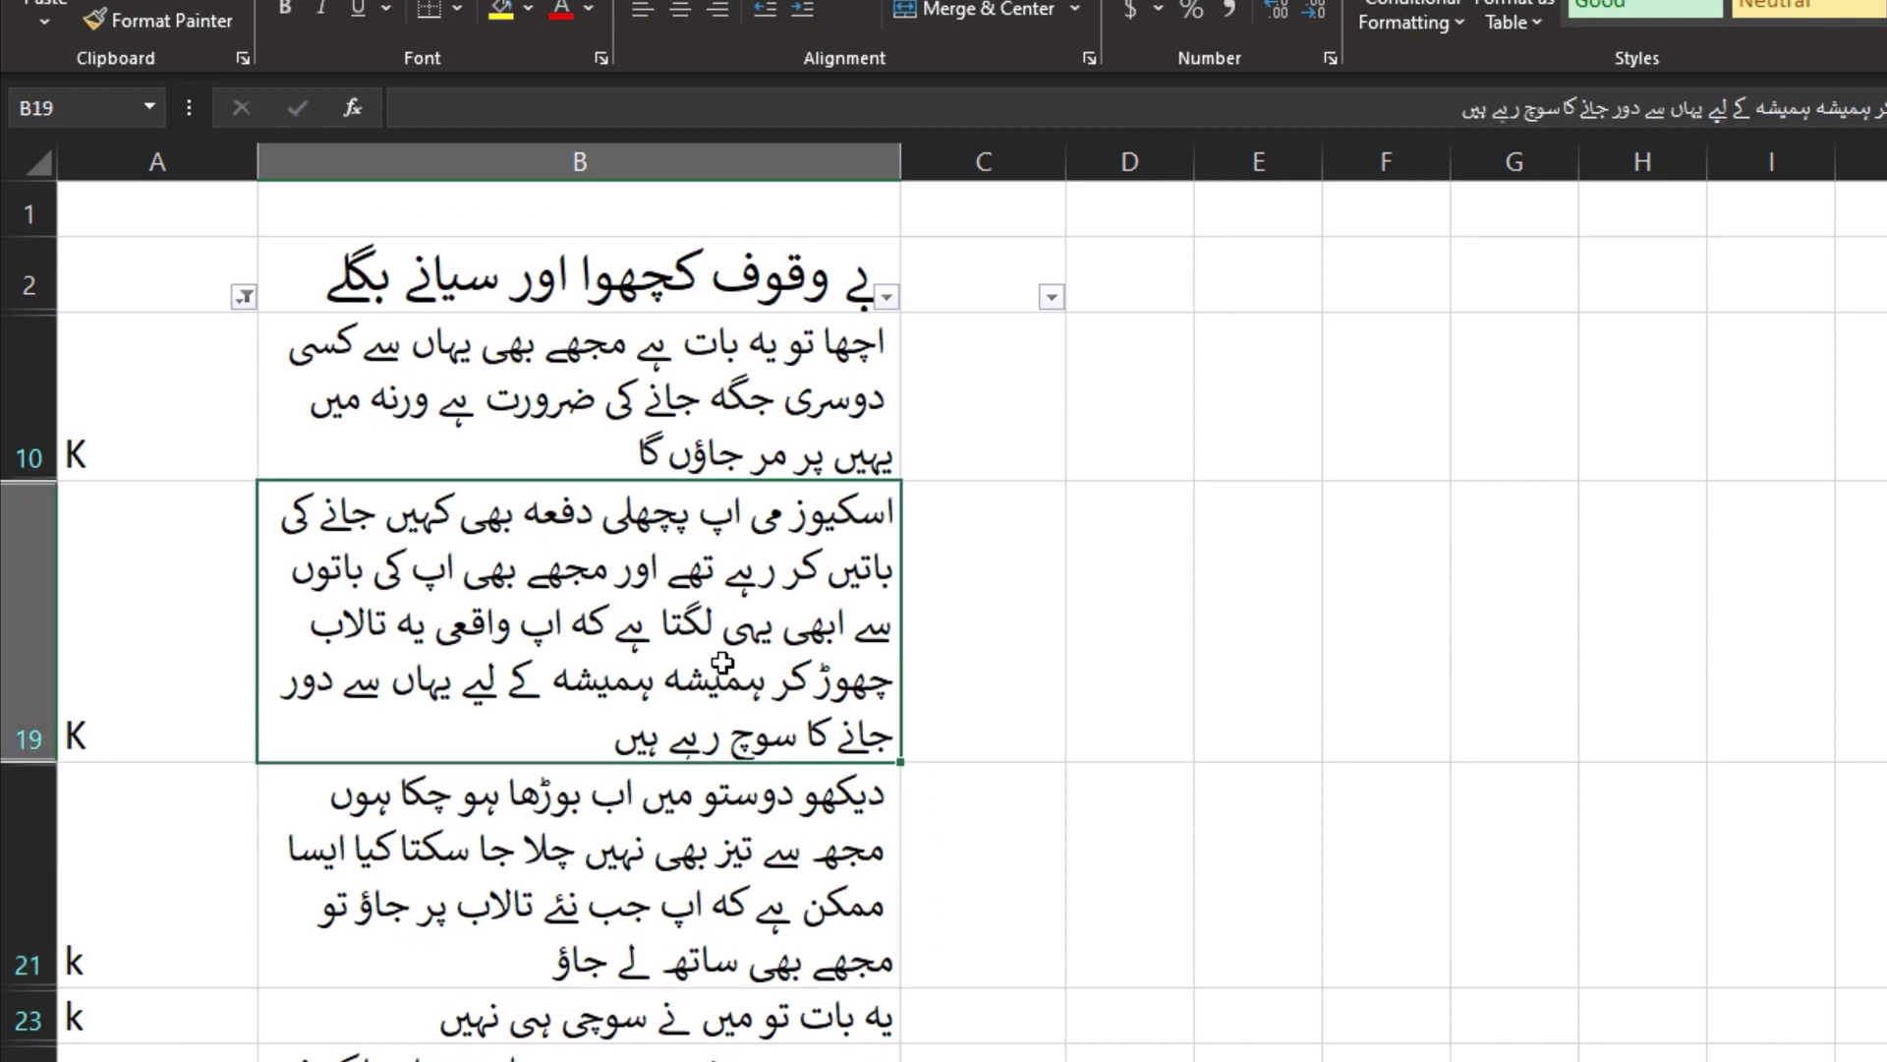